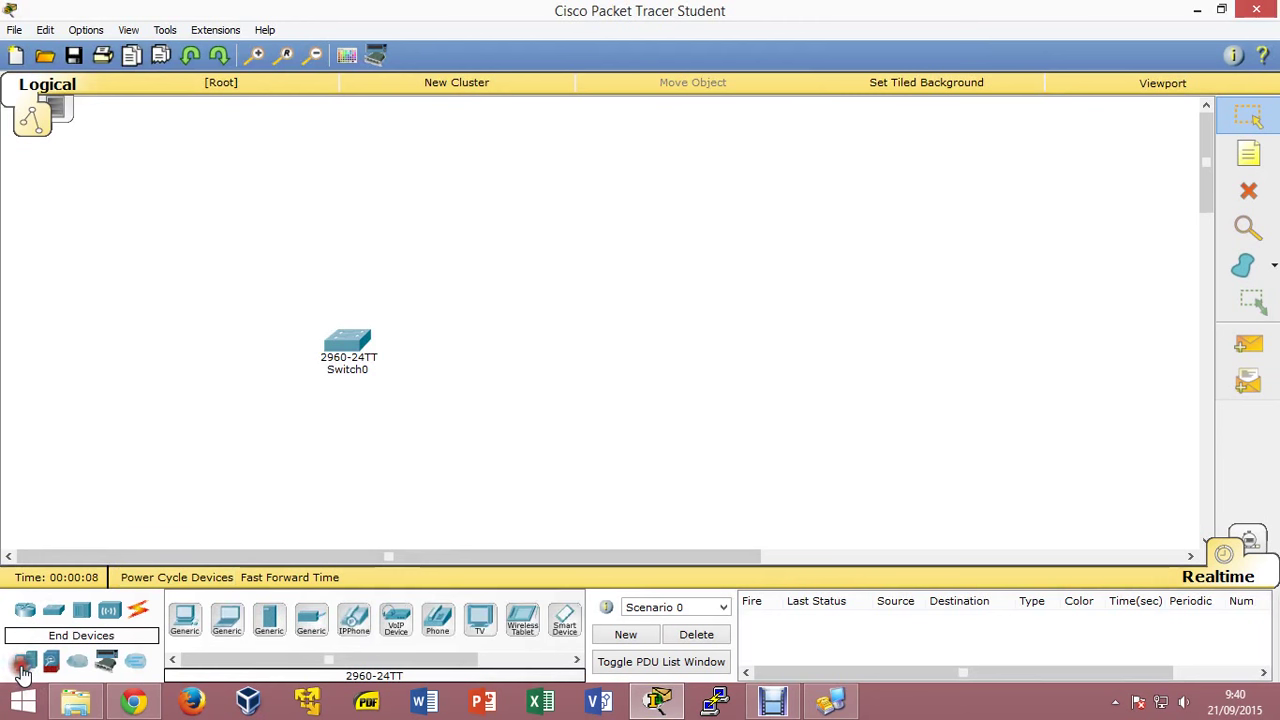
Add a generic server to the right of Switch0 and a generic PC below the switch.
drag(269, 625, 548, 336)
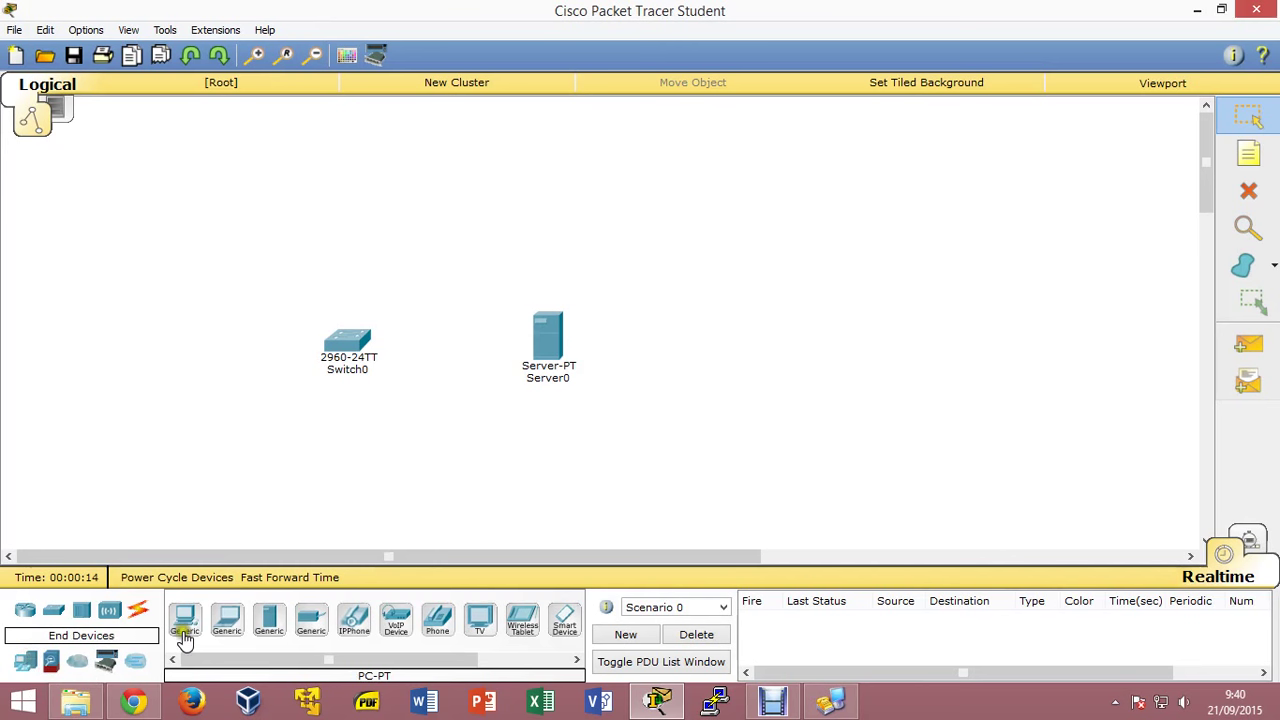
drag(184, 620, 378, 472)
Connect FastEthernet0 of PC0 to FastEthernet0/1 of Switch0 with a copper straight-through cable.
click(138, 612)
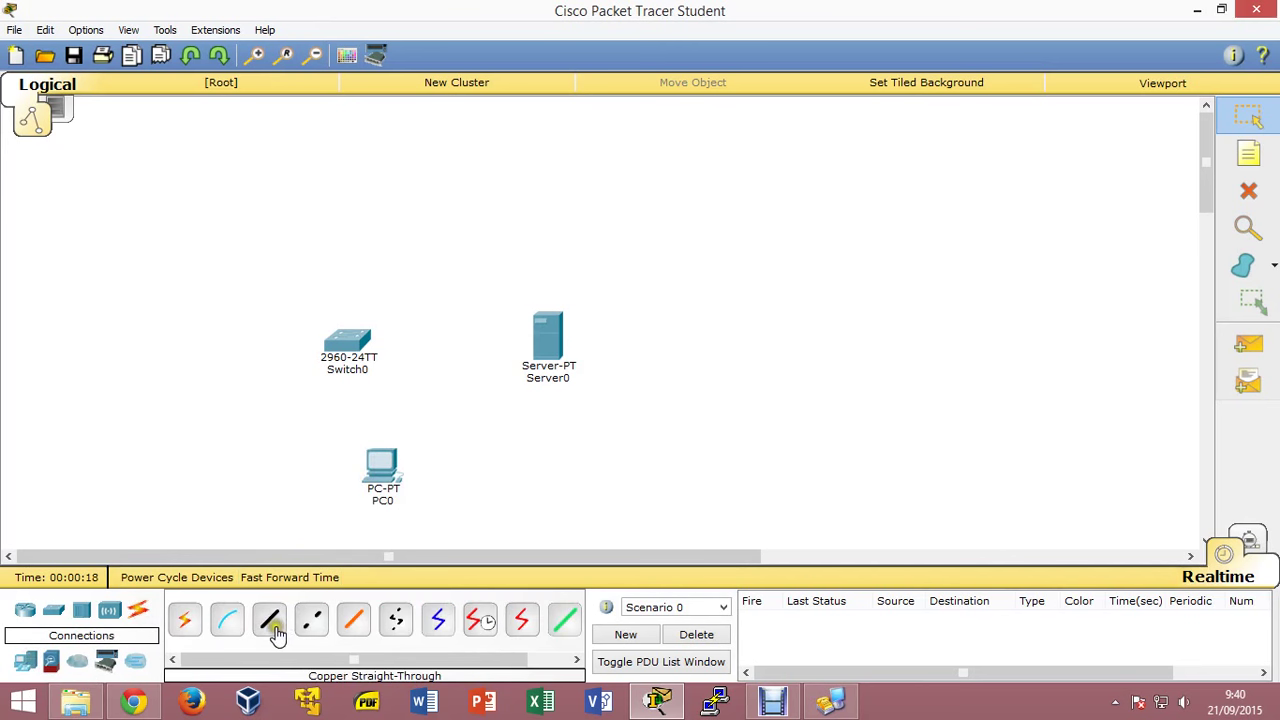
click(279, 635)
click(383, 462)
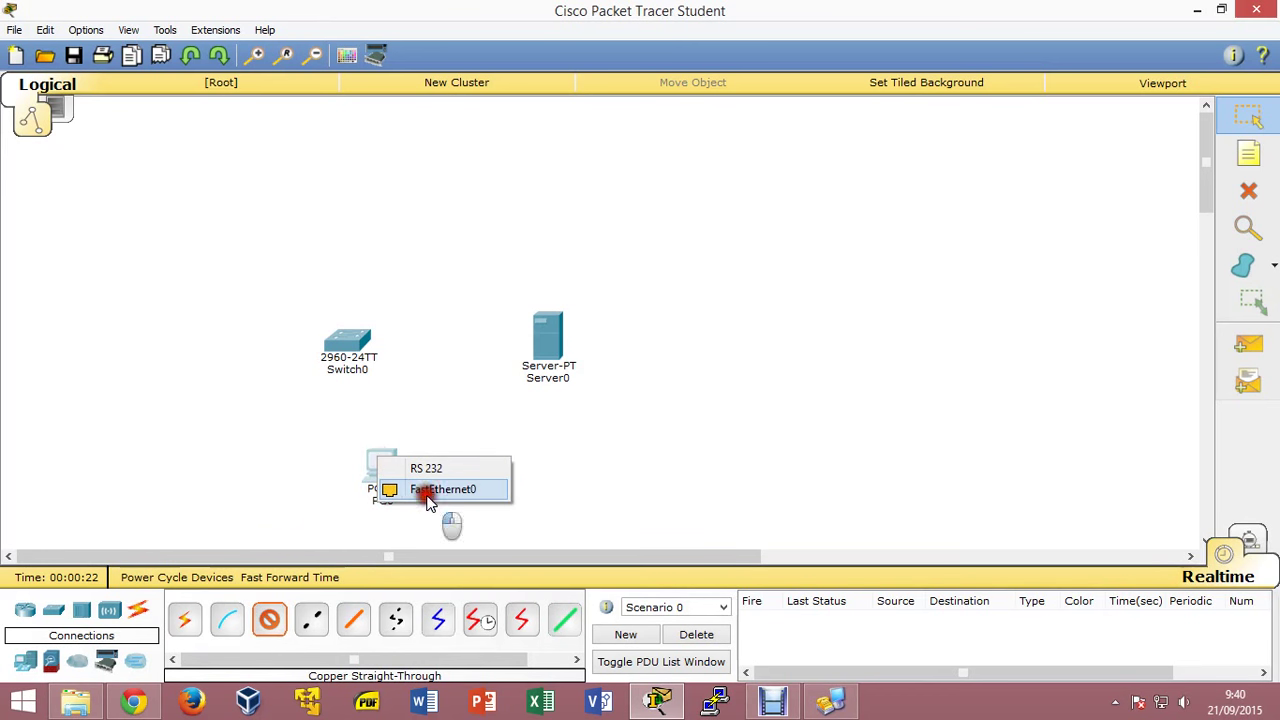
click(423, 489)
click(345, 345)
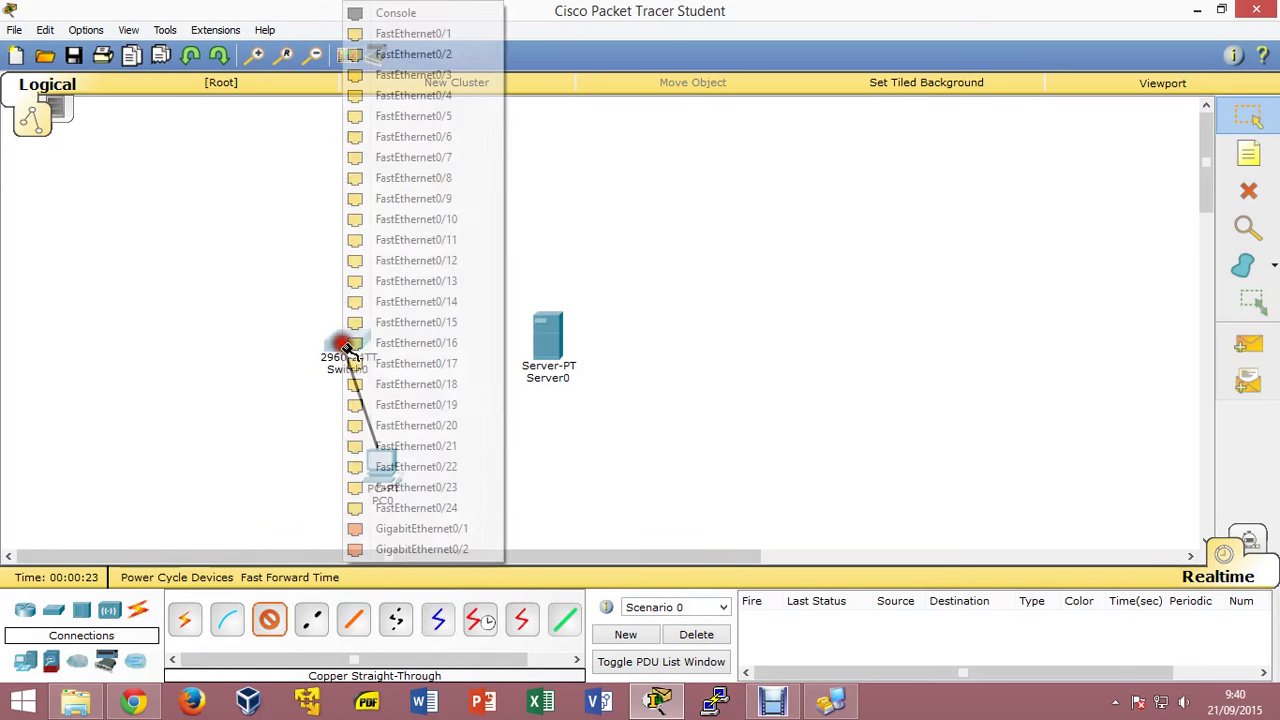
click(437, 31)
Connect Switch0 to Server0 with a second copper straight-through cable.
click(268, 619)
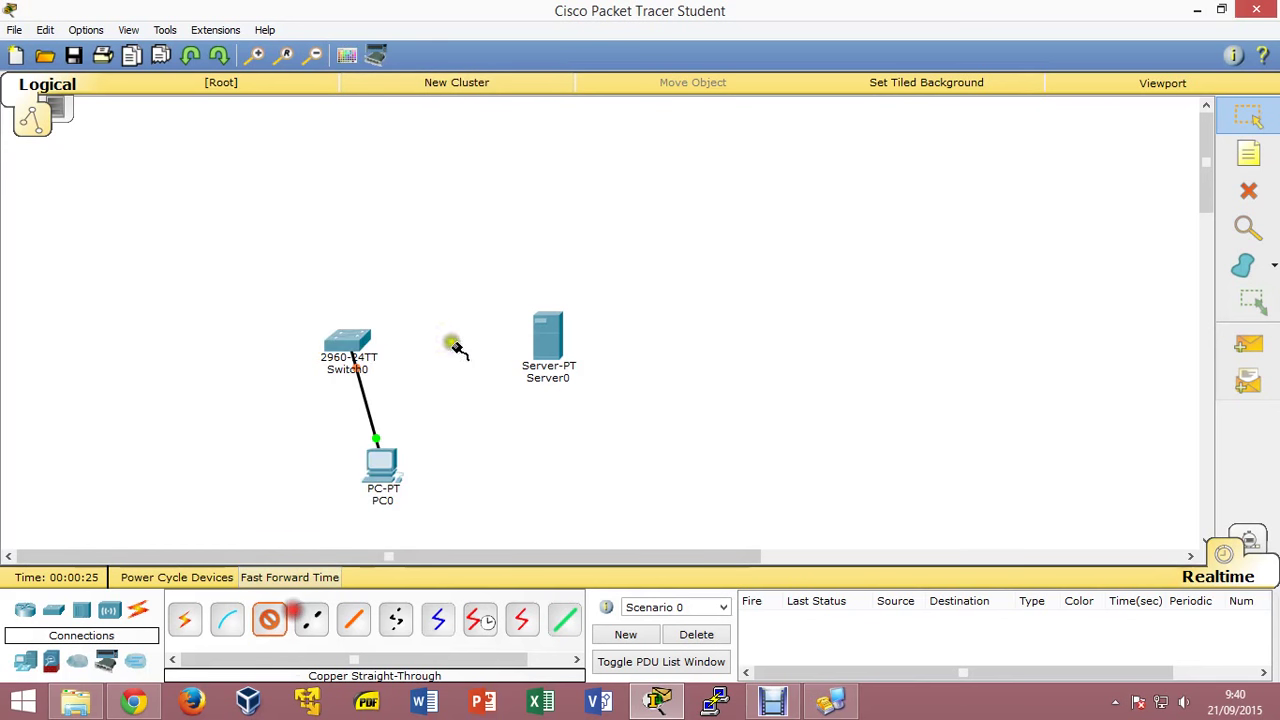
click(355, 345)
click(476, 45)
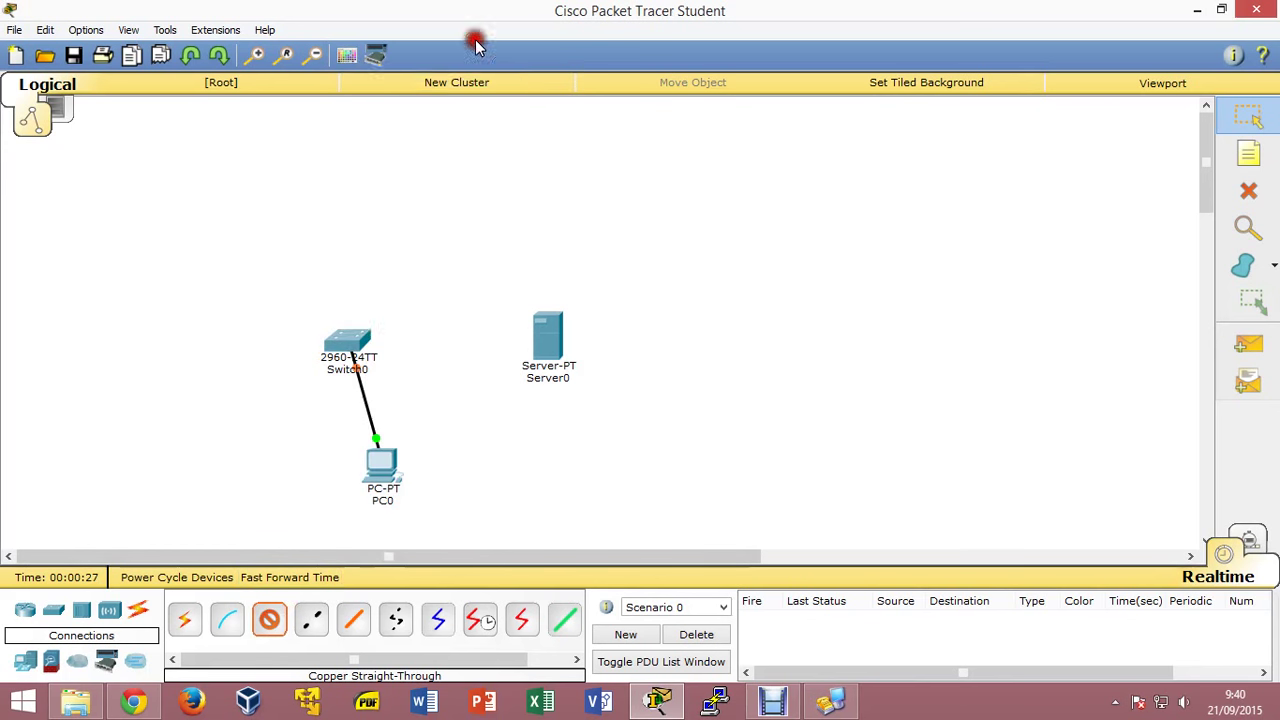
click(555, 334)
click(580, 338)
Link PC0 to Switch0 with a console cable and move the PC to the left of the switch.
click(227, 619)
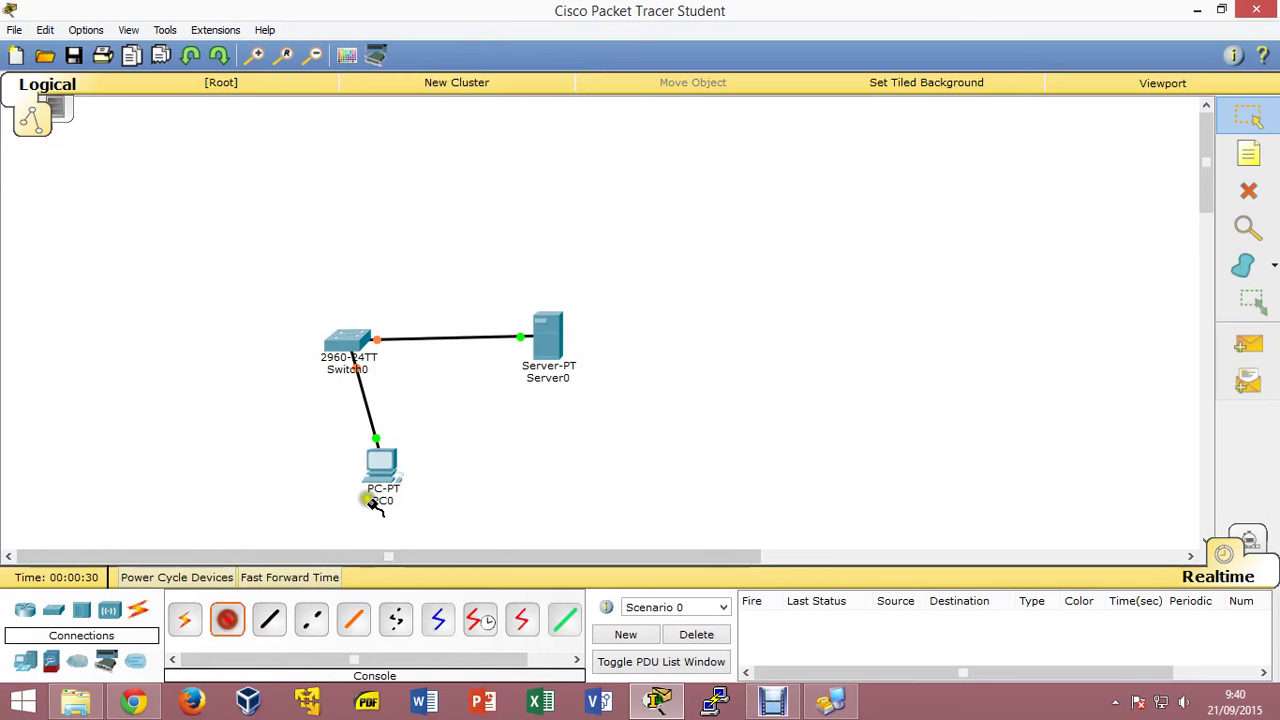
click(388, 458)
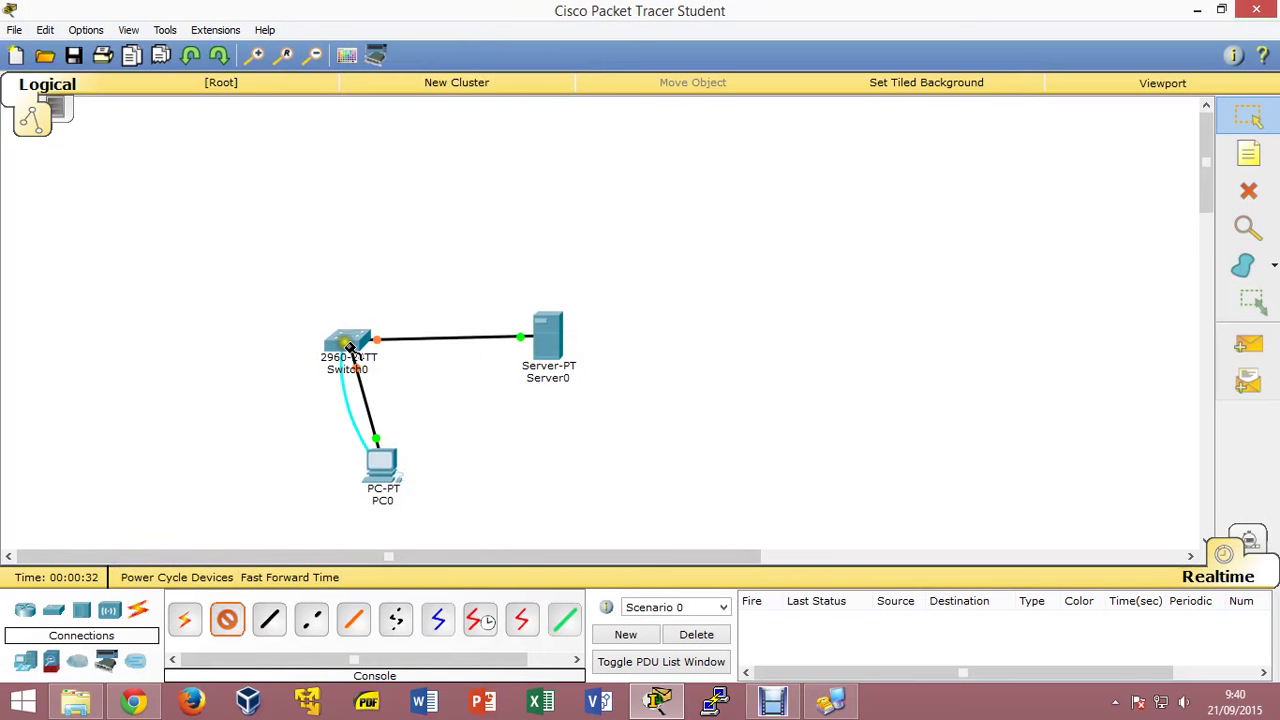
click(345, 342)
click(454, 16)
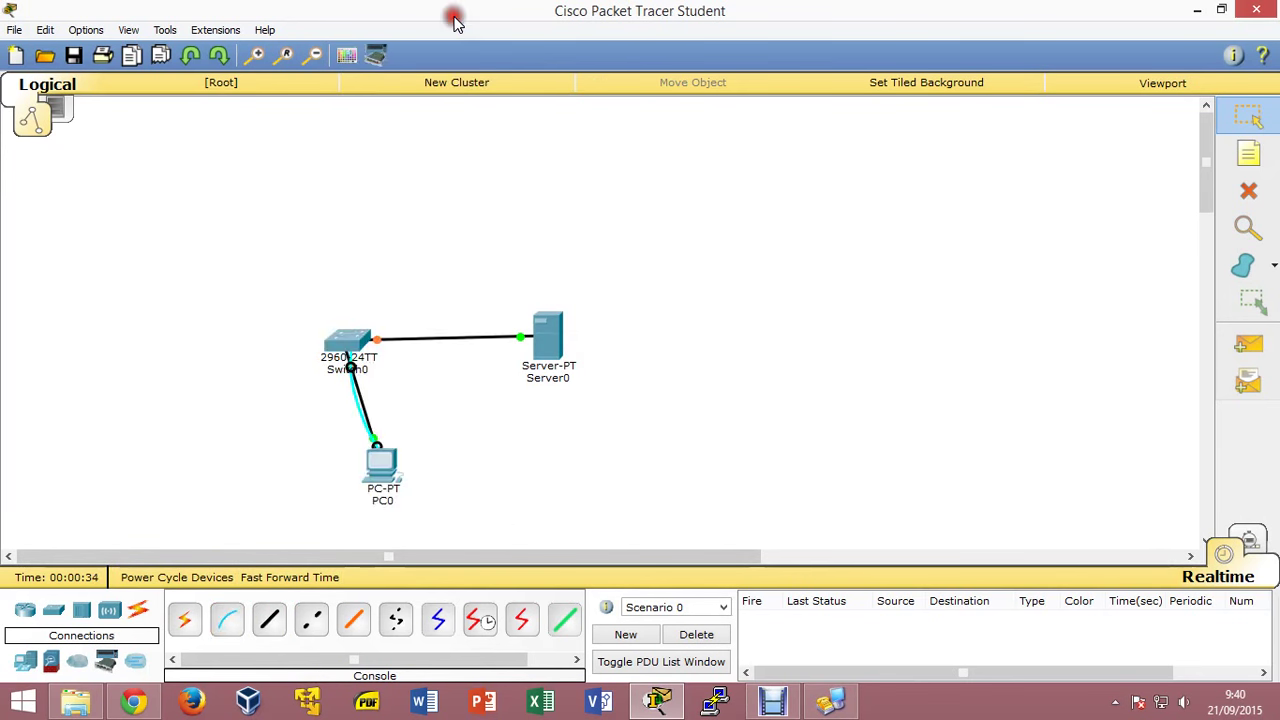
drag(382, 462, 211, 352)
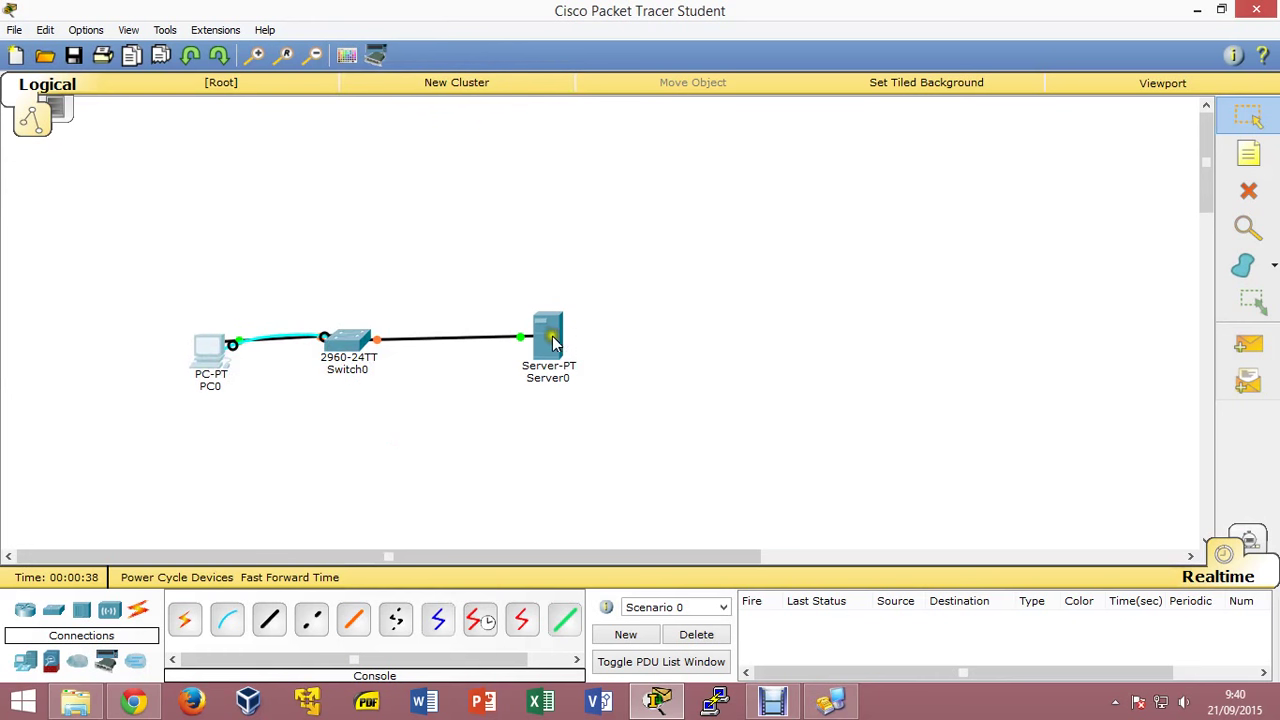
Review the TFTP service state and its stored files on Server0, and close the server window.
drag(629, 263, 535, 357)
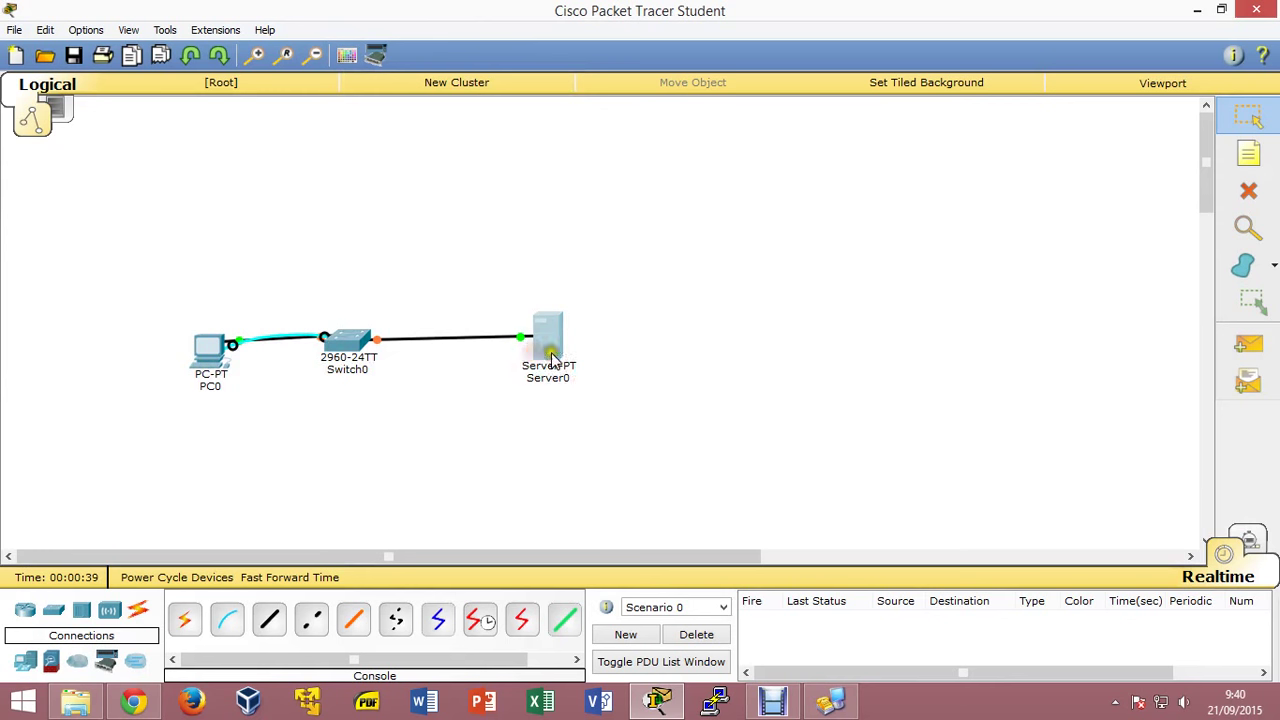
click(553, 345)
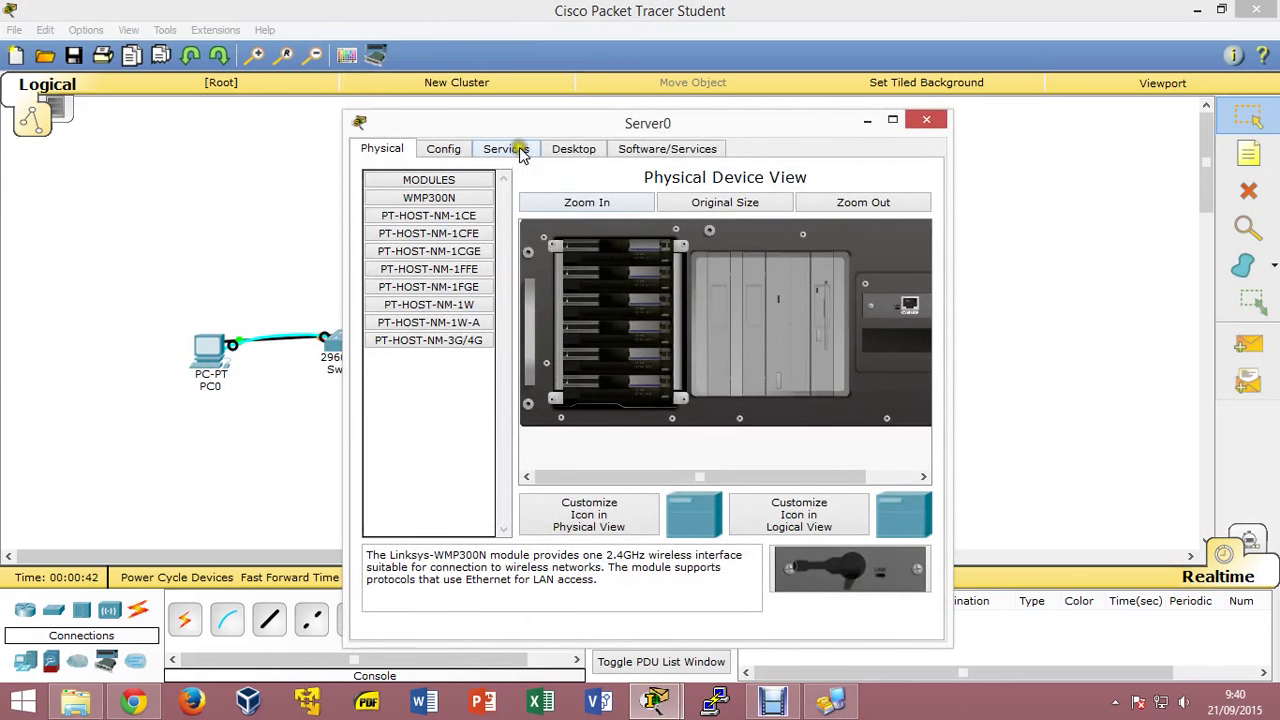
click(518, 155)
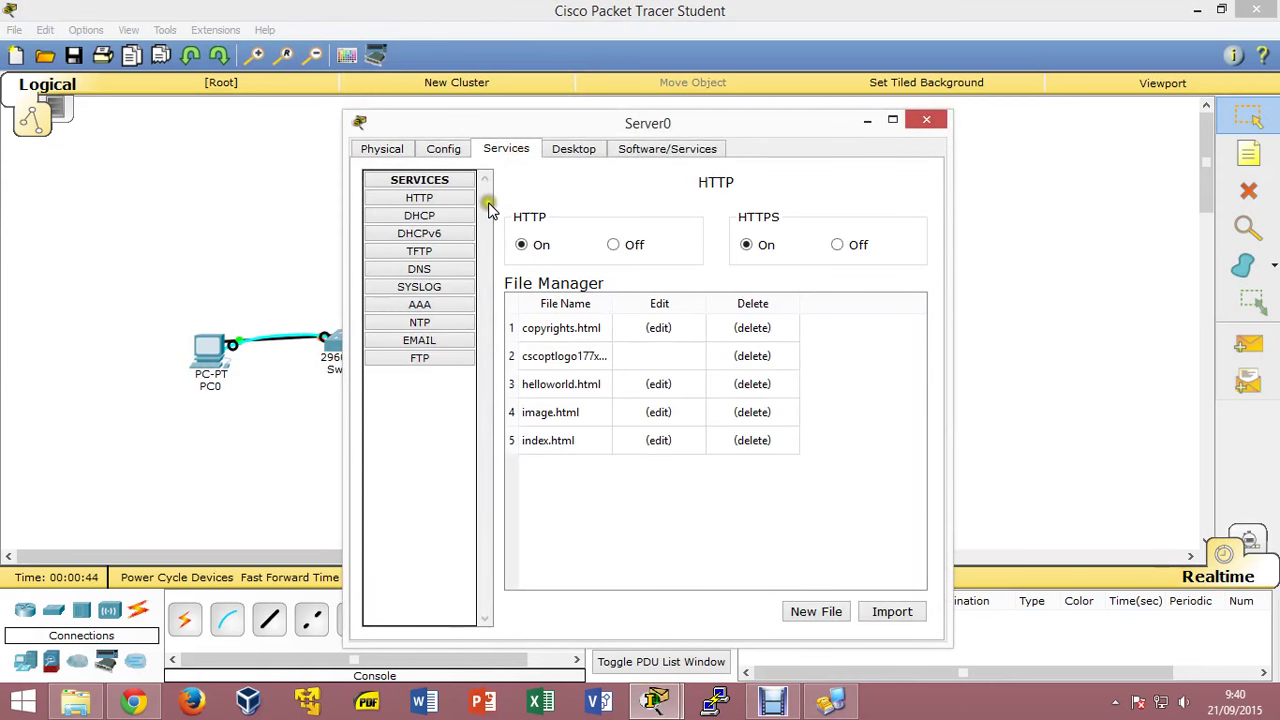
click(438, 252)
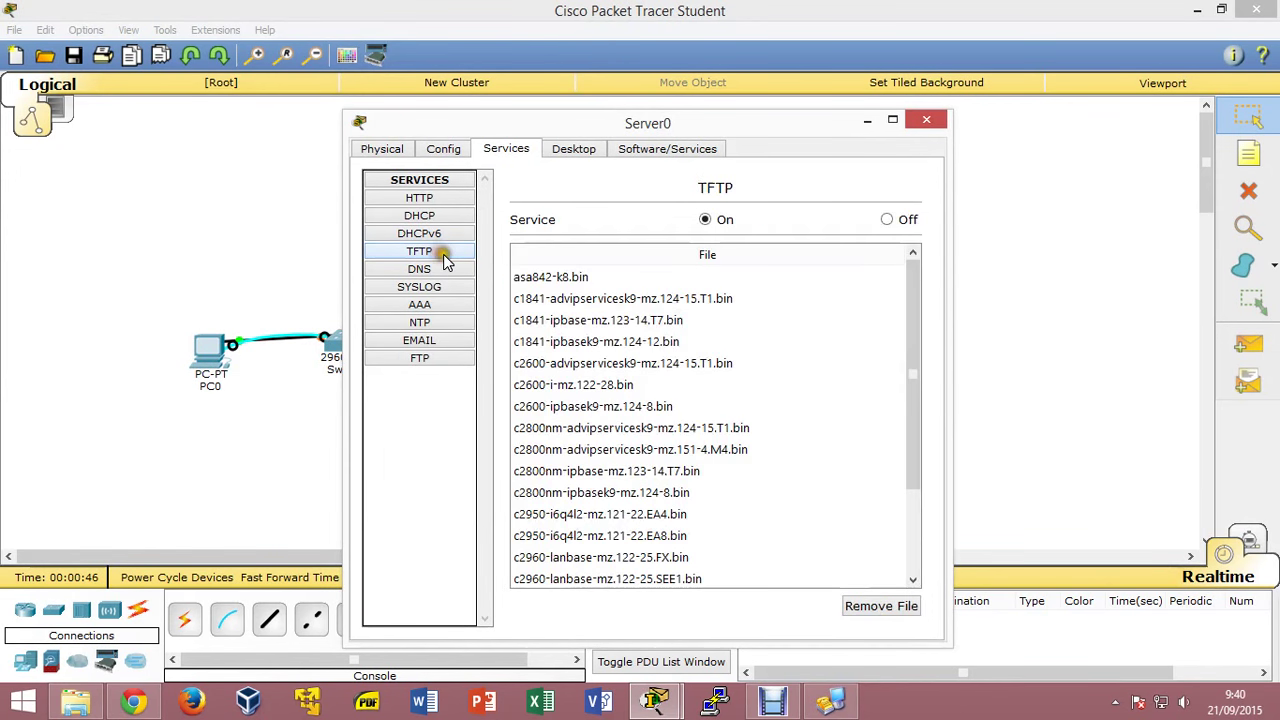
click(927, 121)
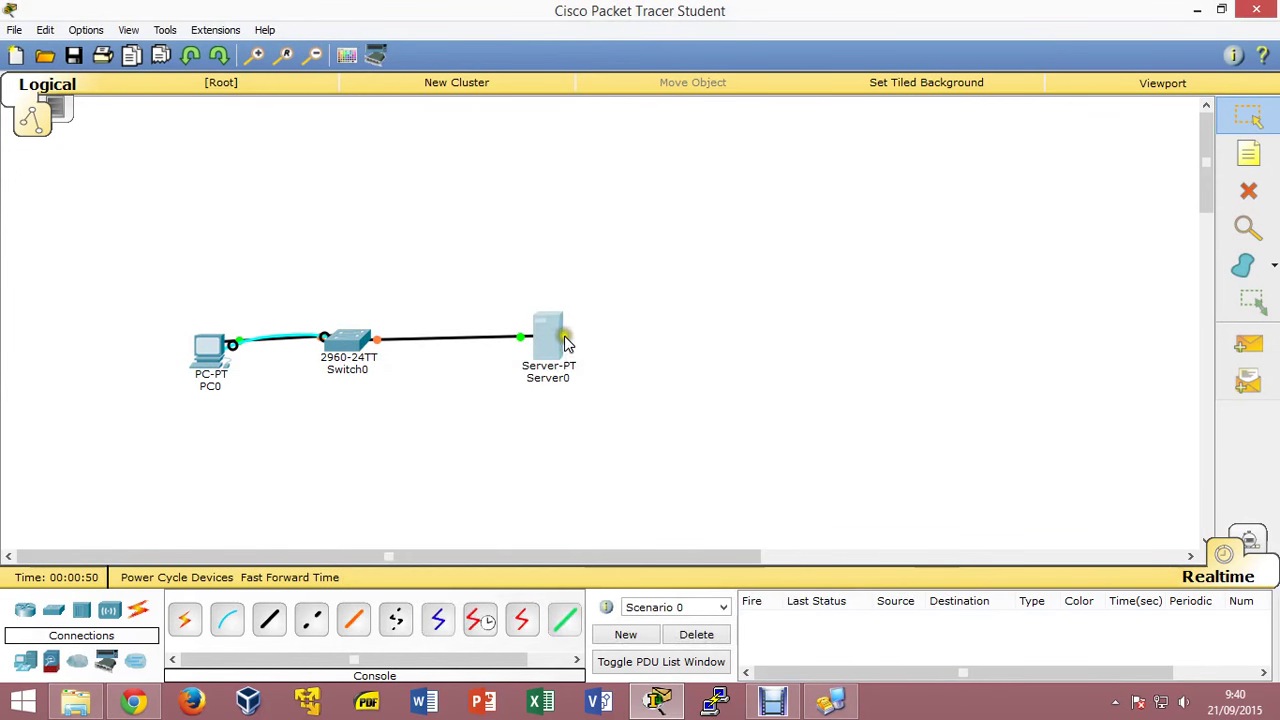
Minimize the simulator and open the 3cdv2r10 folder on the Windows desktop.
click(1195, 11)
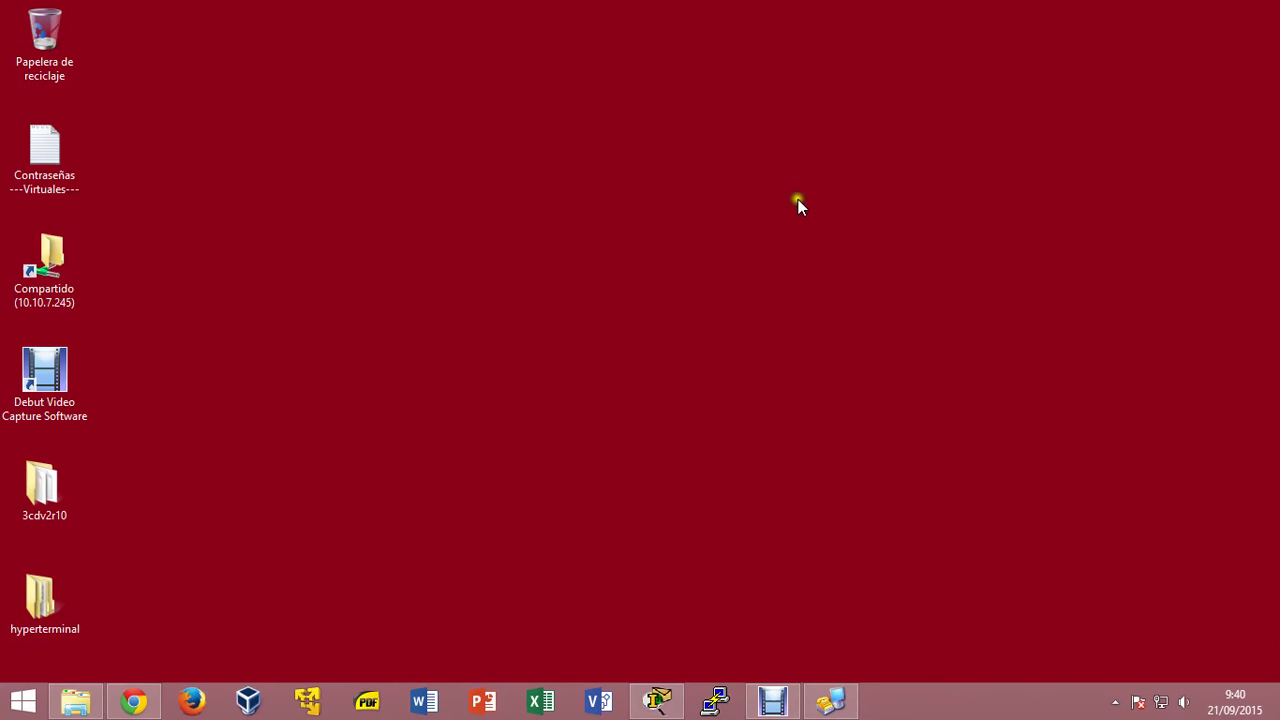
click(47, 512)
key(F2)
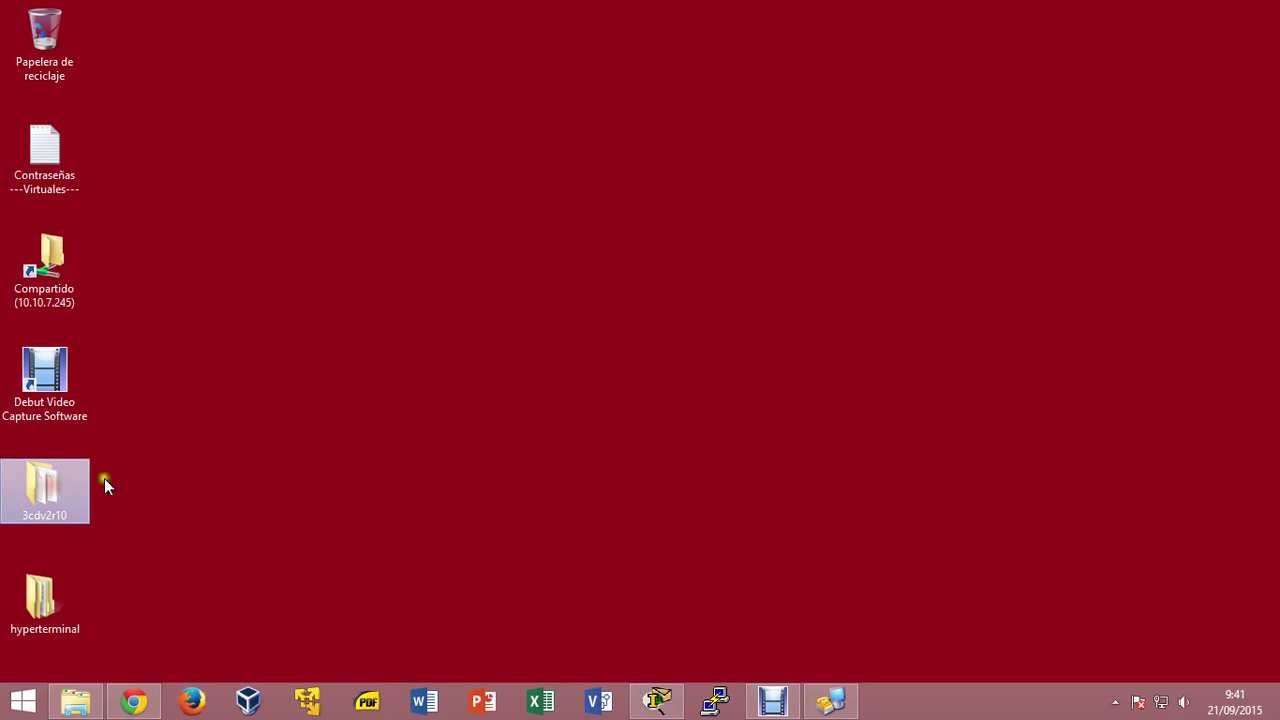
click(381, 407)
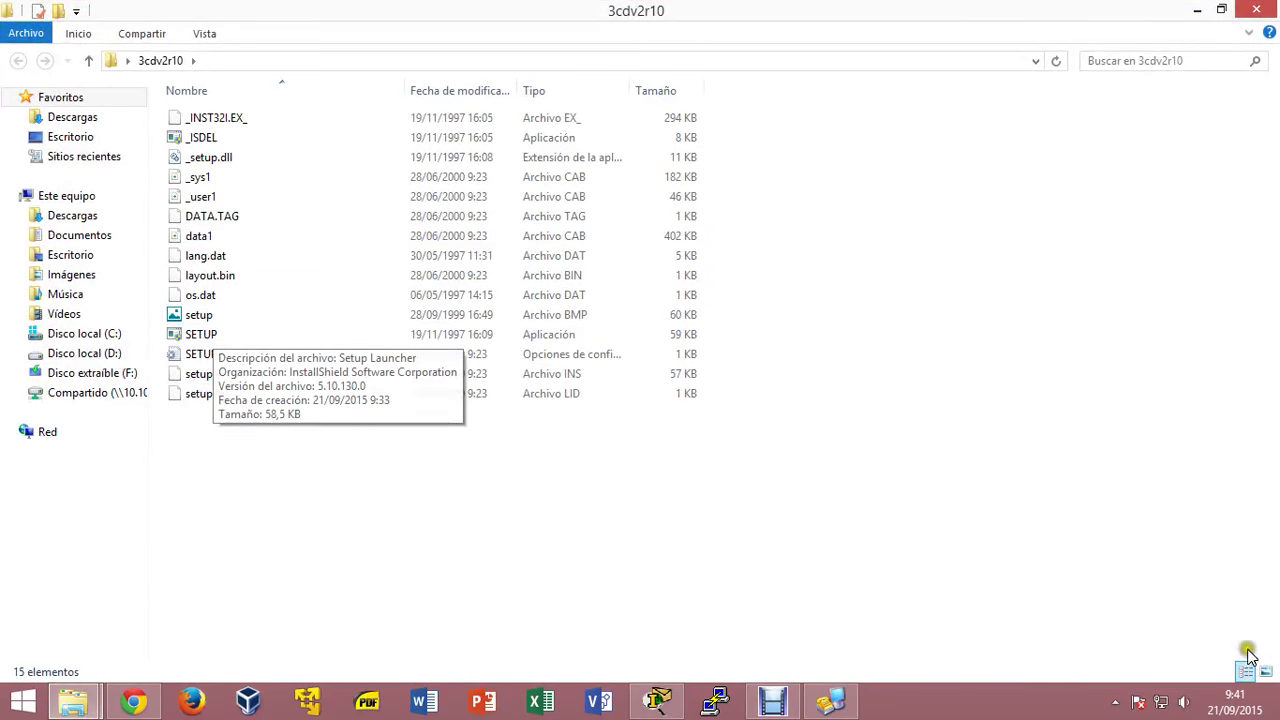
Open the properties of the computer's Ethernet connection through the Windows network adapter settings.
mouse_move(1168, 706)
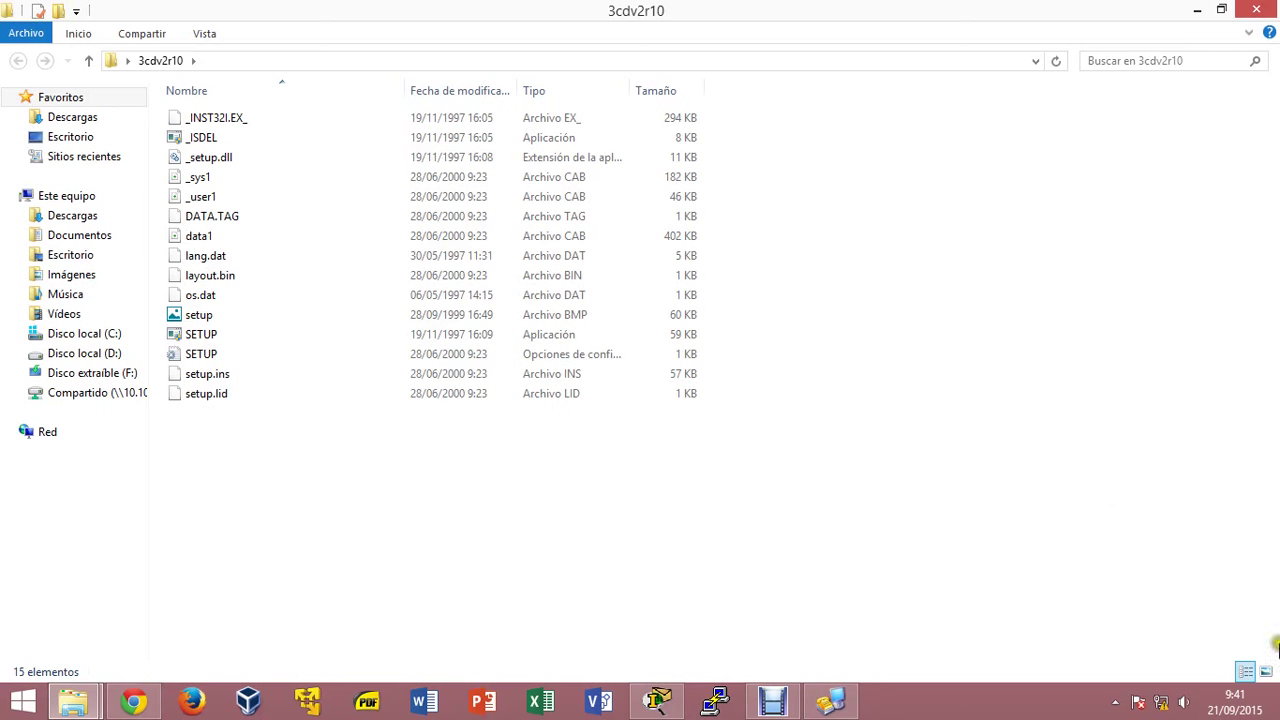
right_click(1160, 702)
click(1158, 692)
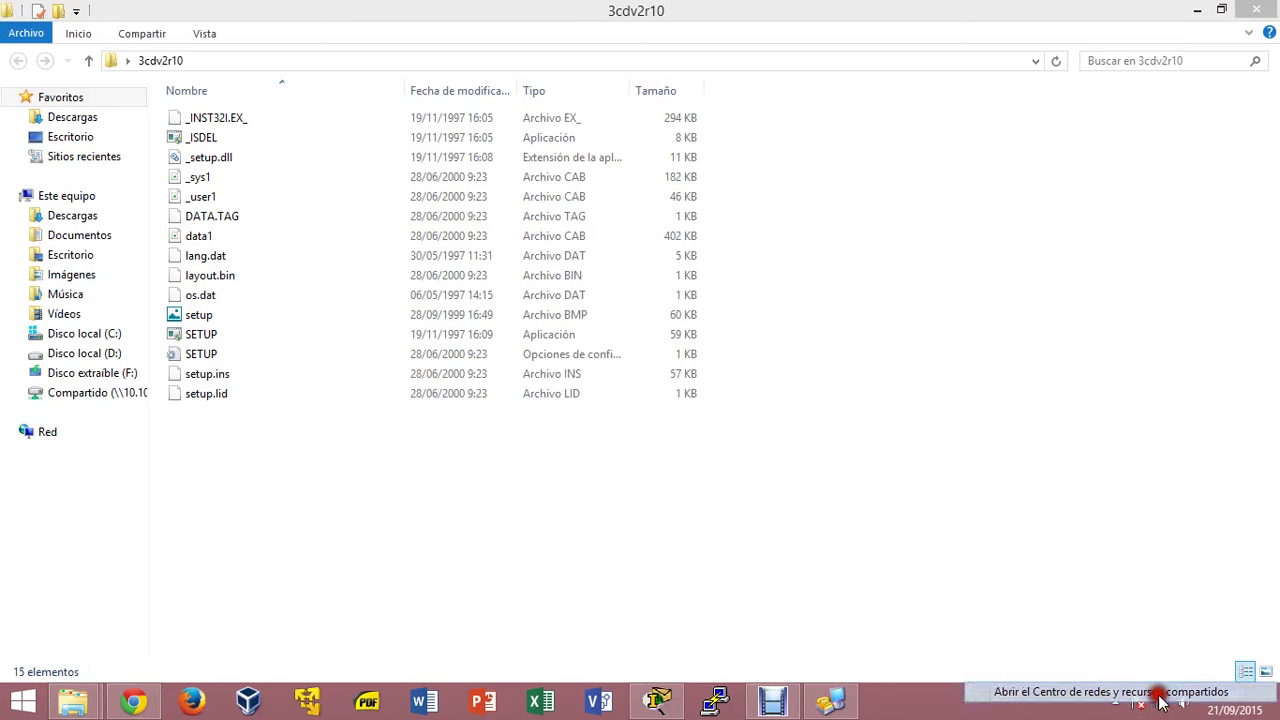
click(343, 228)
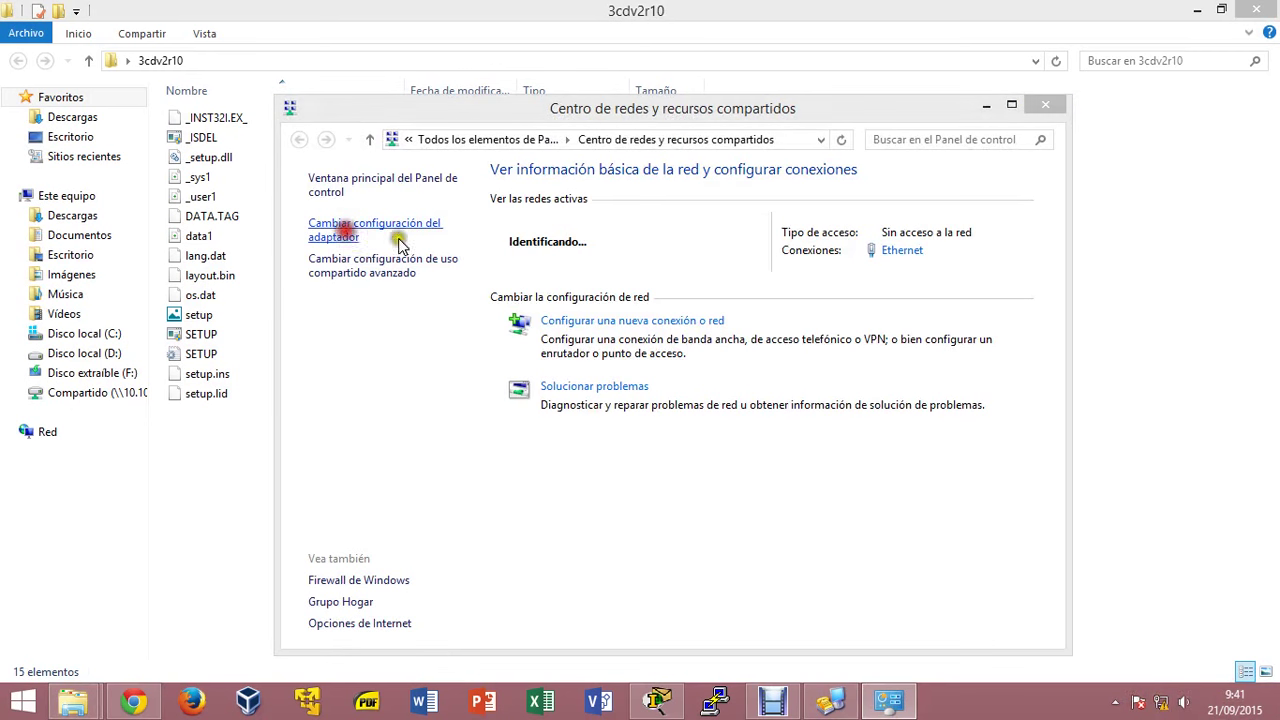
click(386, 214)
right_click(386, 216)
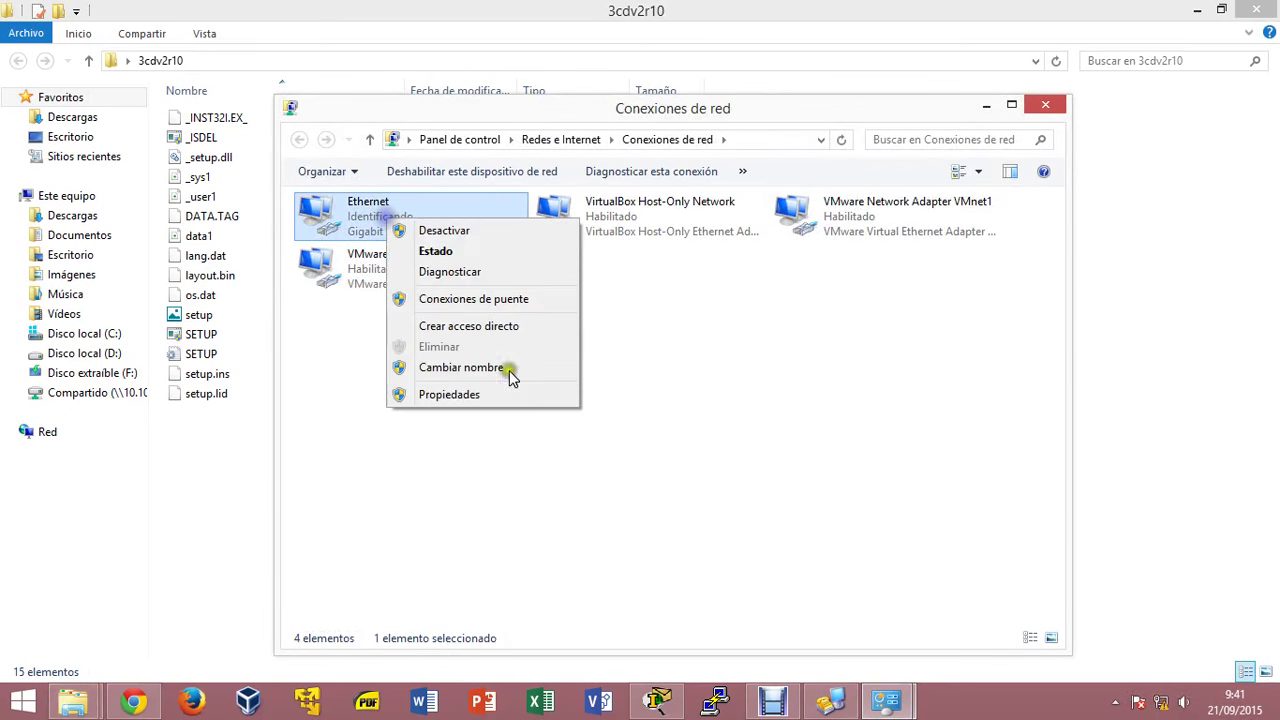
click(514, 393)
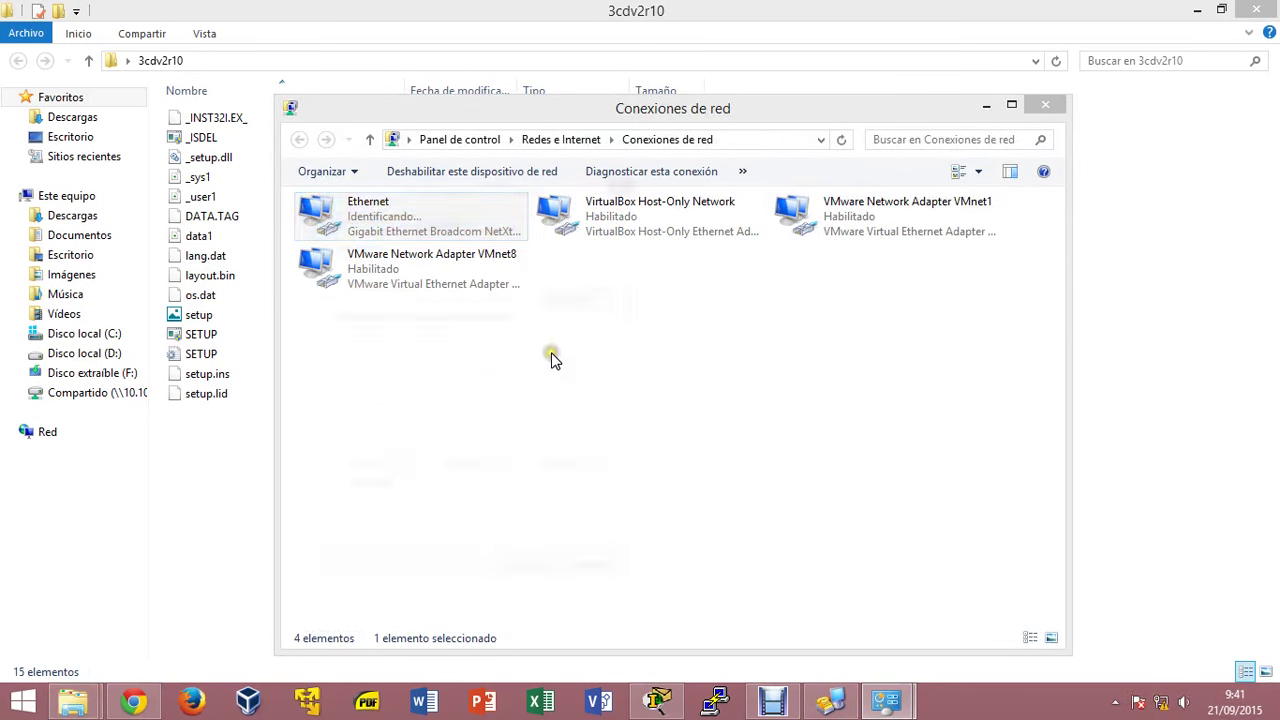
Set a static IPv4 address of 10.10.7.100 with subnet mask 255.0.0.0 on the Ethernet adapter and close the network windows.
scroll(491, 403, down, 2)
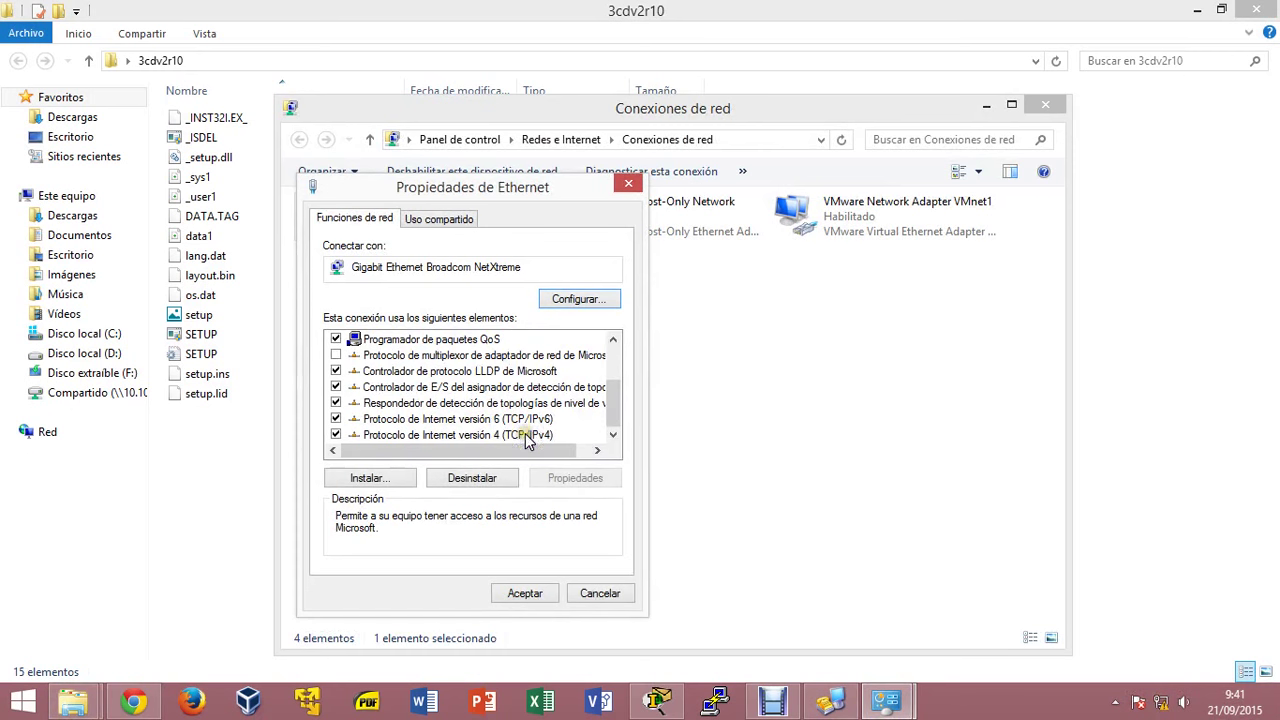
click(533, 435)
click(583, 477)
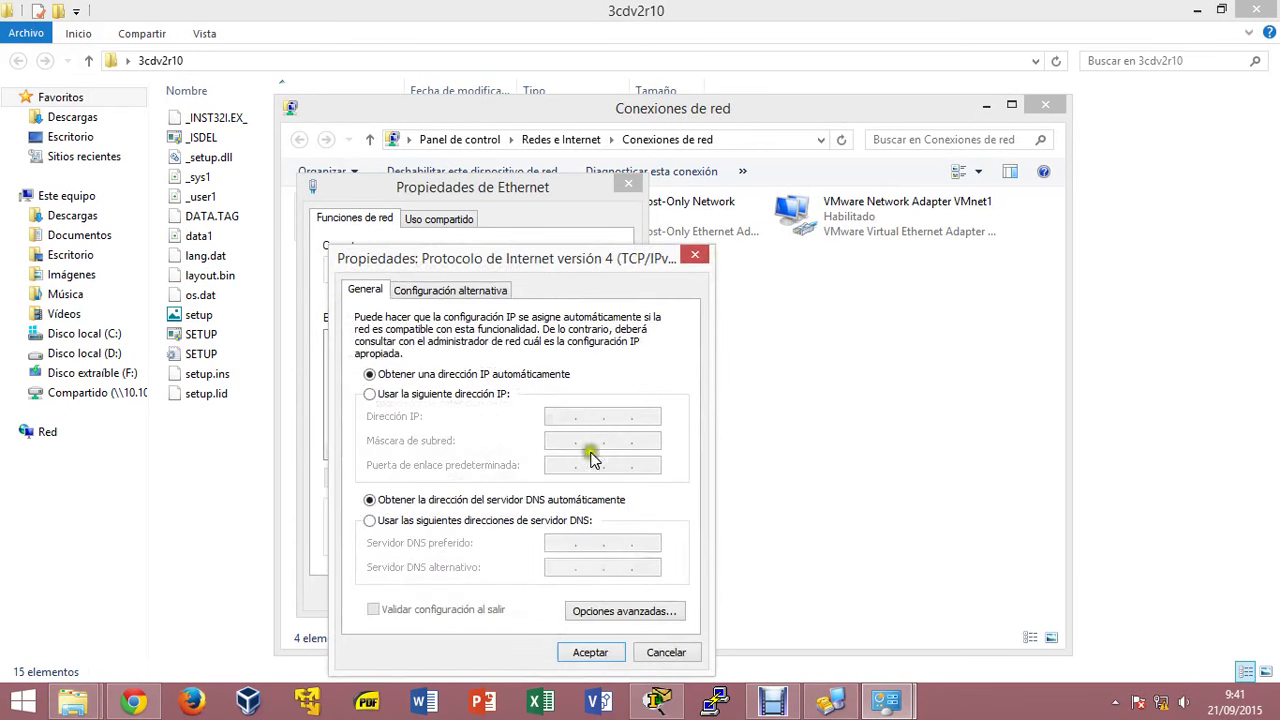
click(474, 397)
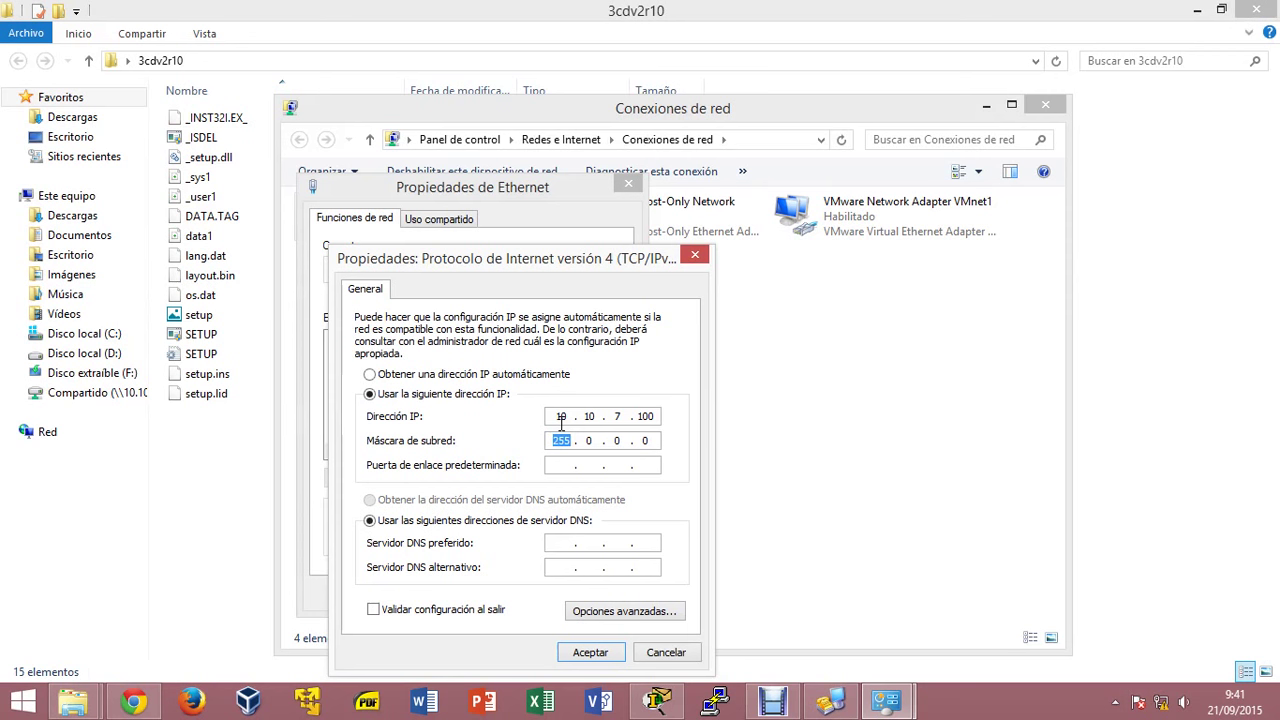
click(590, 652)
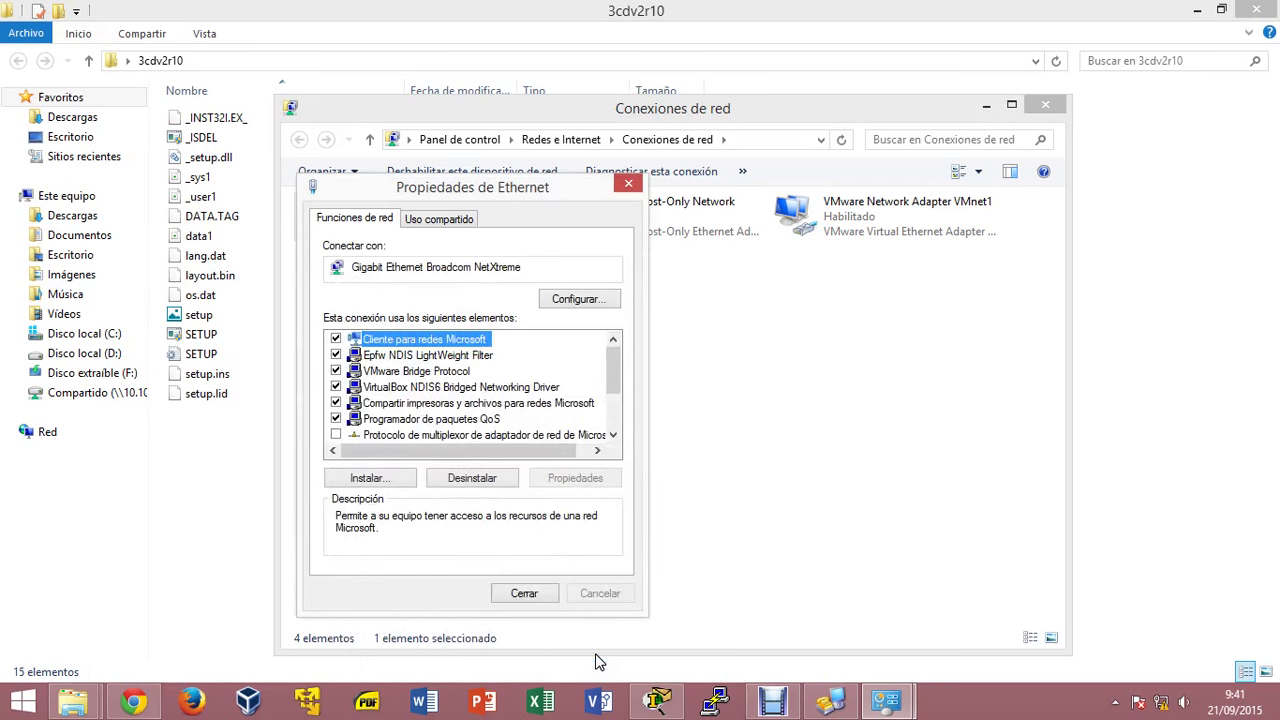
click(535, 594)
click(1046, 105)
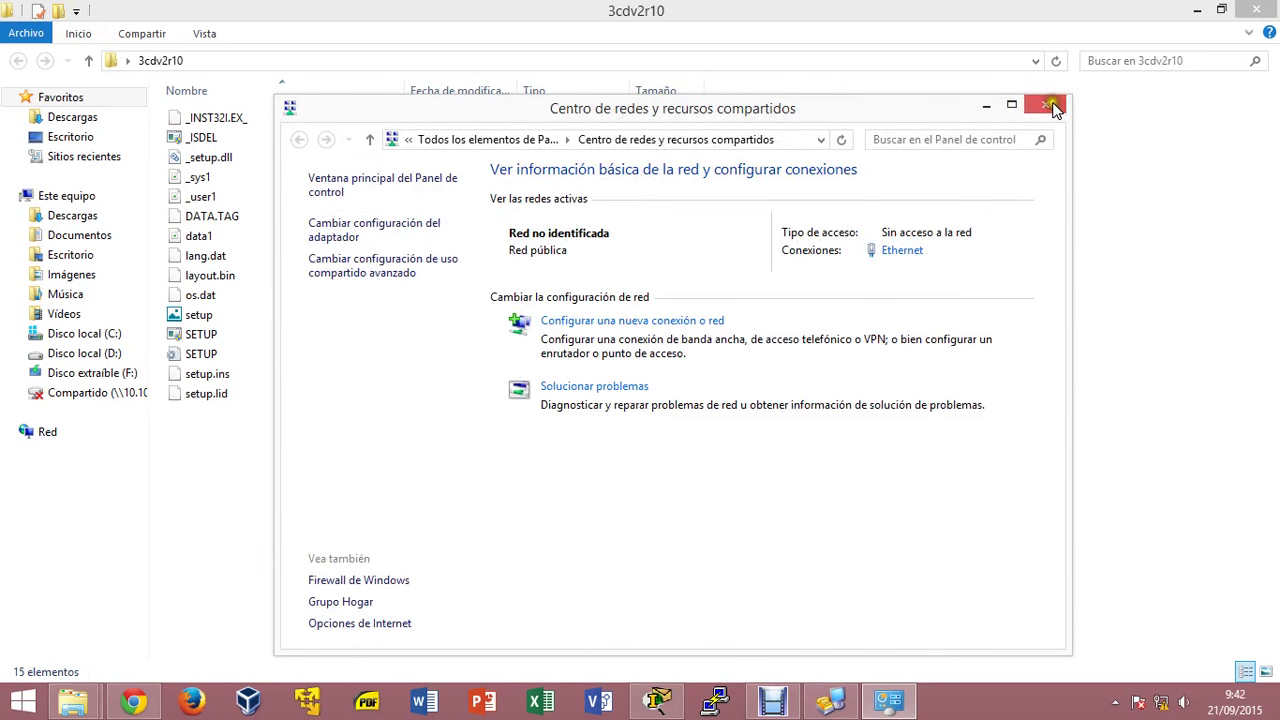
click(1053, 105)
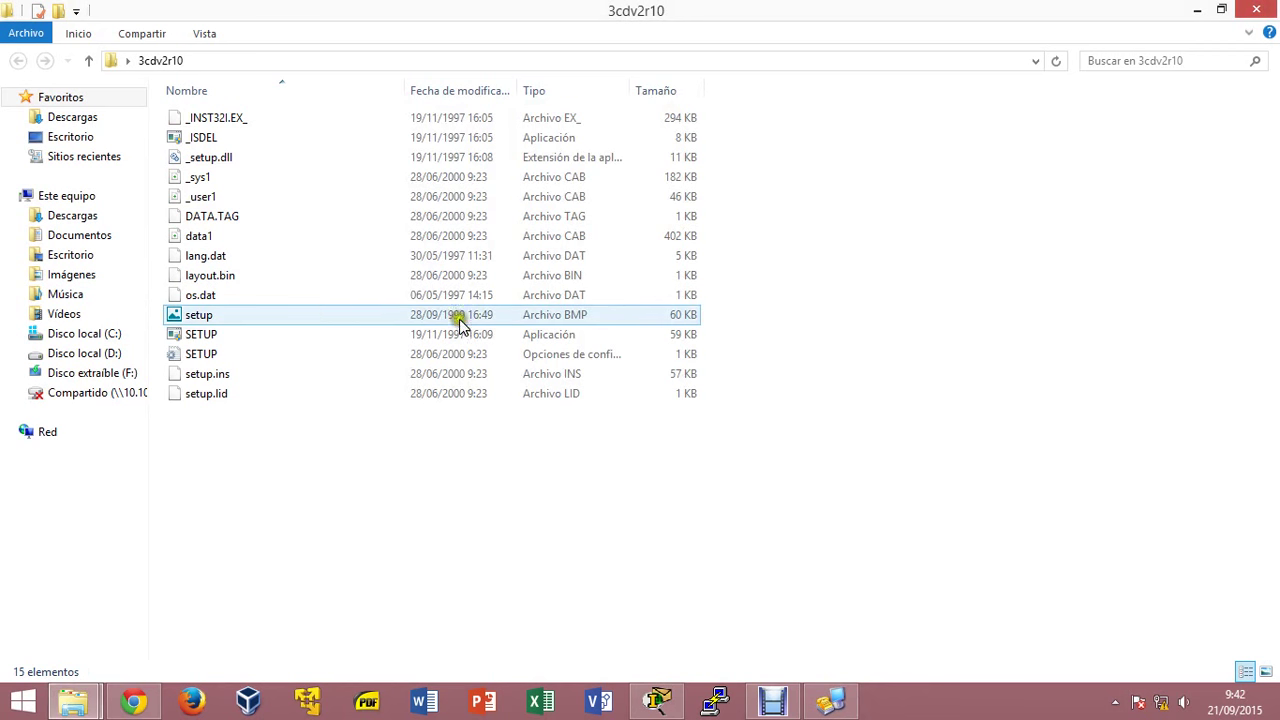
Install 3CDaemon from the SETUP application, accepting the default options and the 3CDaemon program folder.
double_click(208, 340)
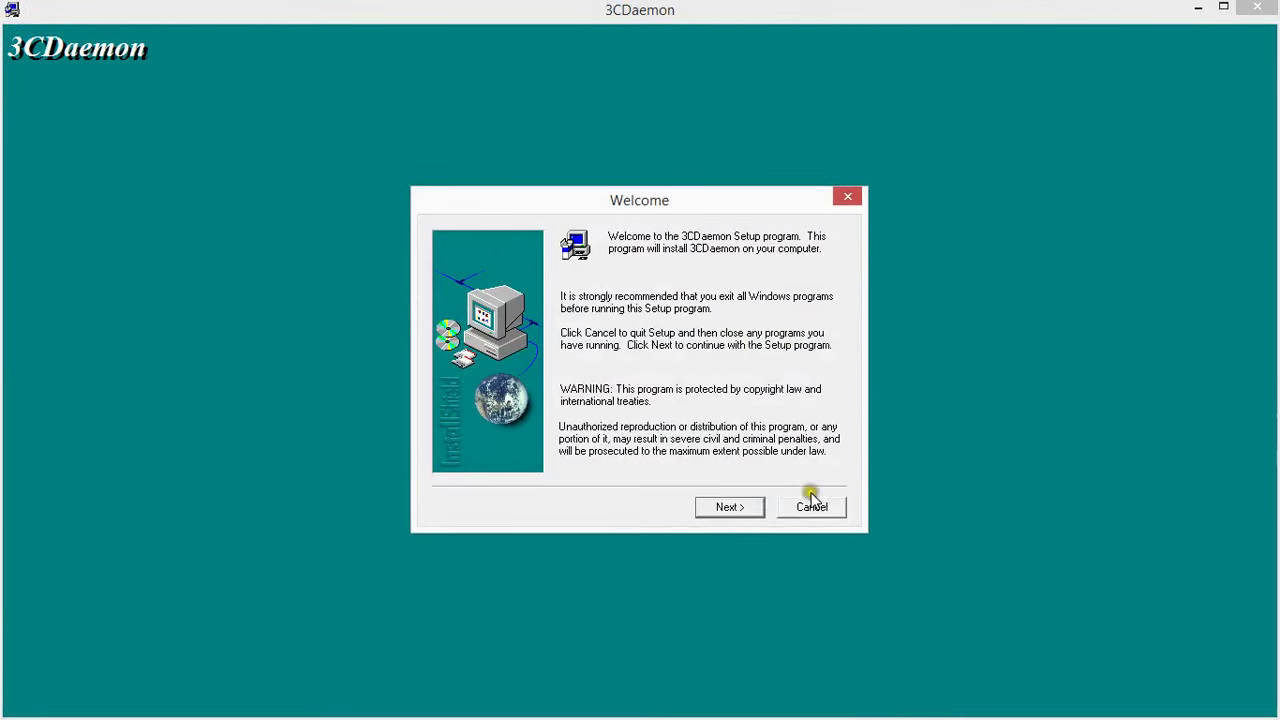
click(728, 506)
click(737, 508)
click(740, 510)
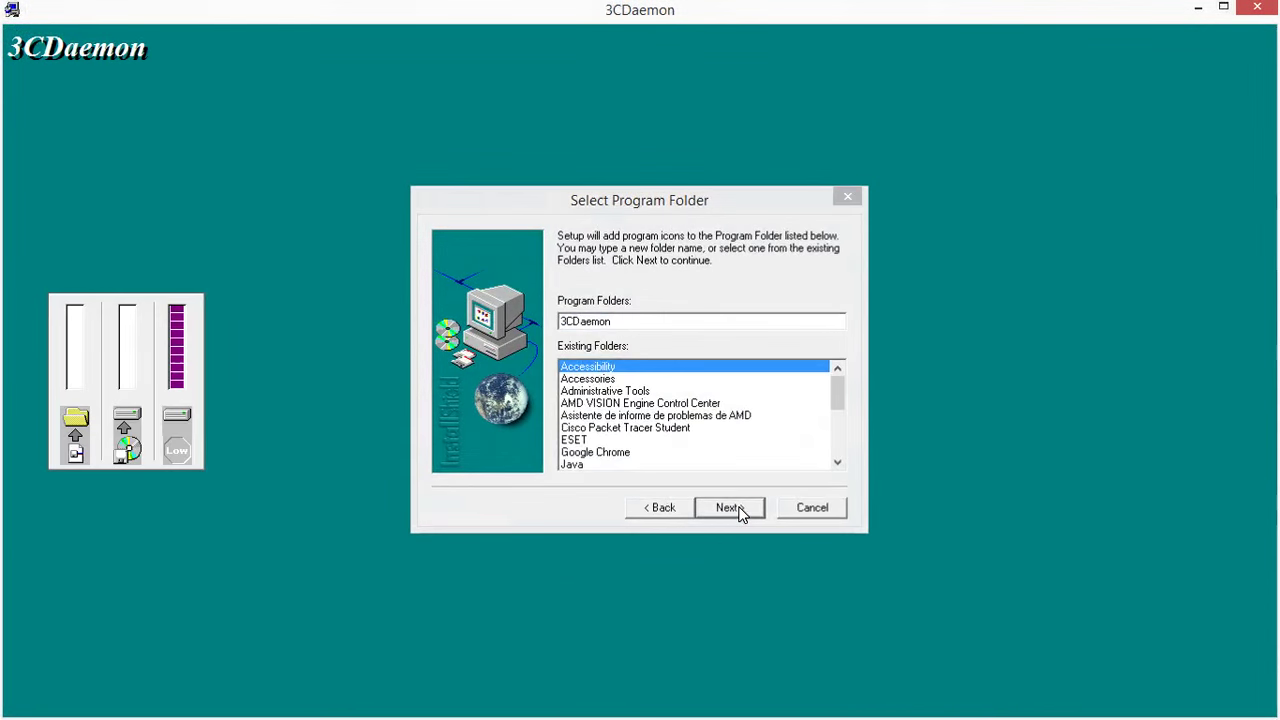
click(738, 507)
click(768, 416)
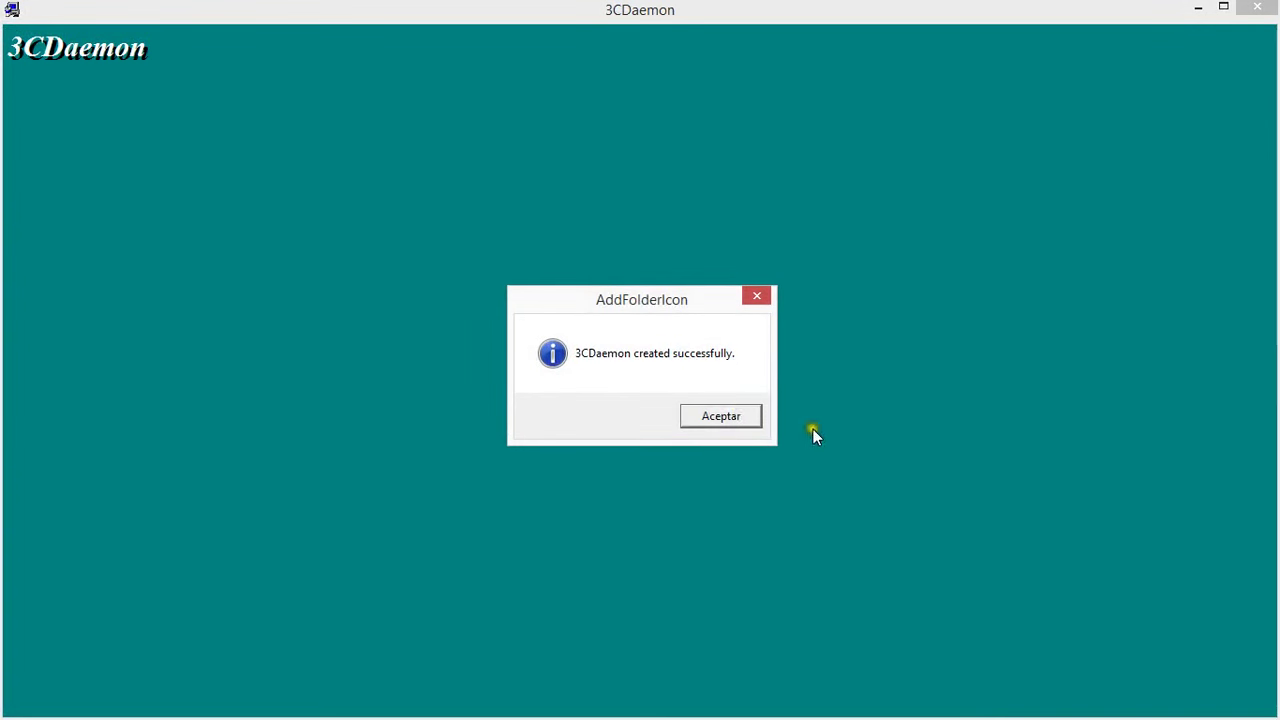
click(725, 415)
click(740, 507)
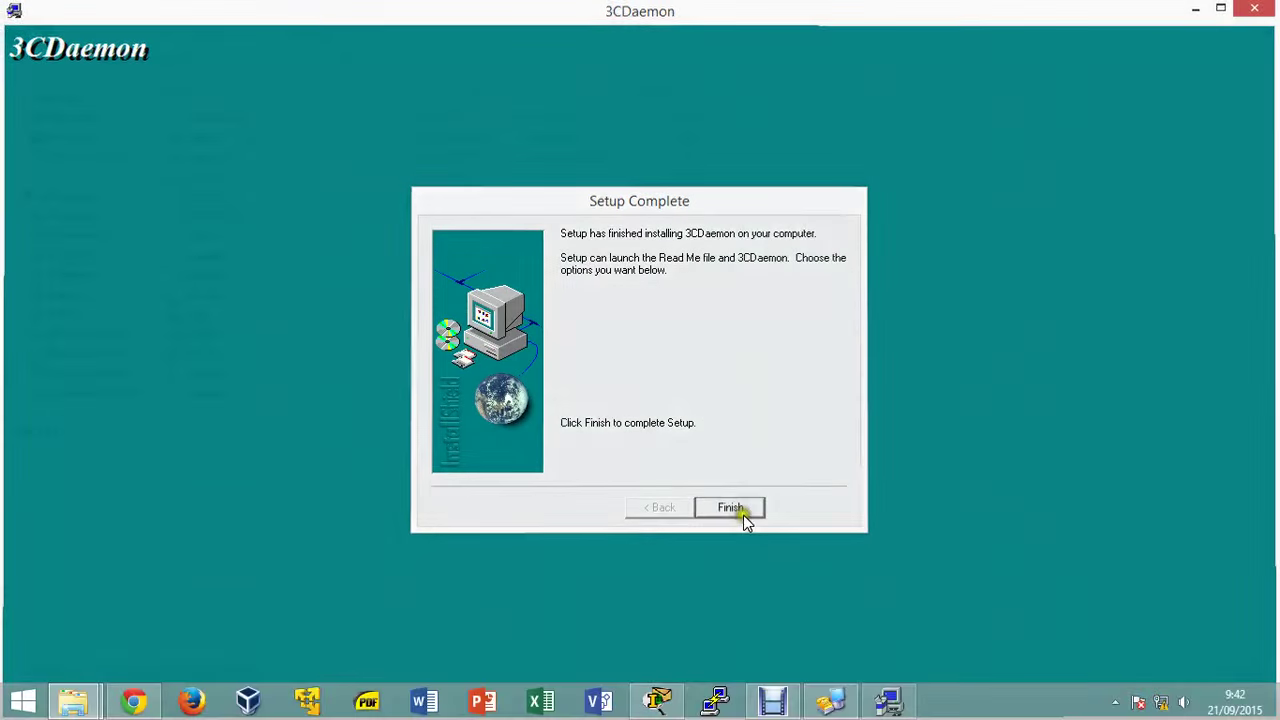
Close the finished 3CDaemon setup, launch 3CDaemon through a Windows search and select the log entry for 10.10.7.100.
click(1265, 10)
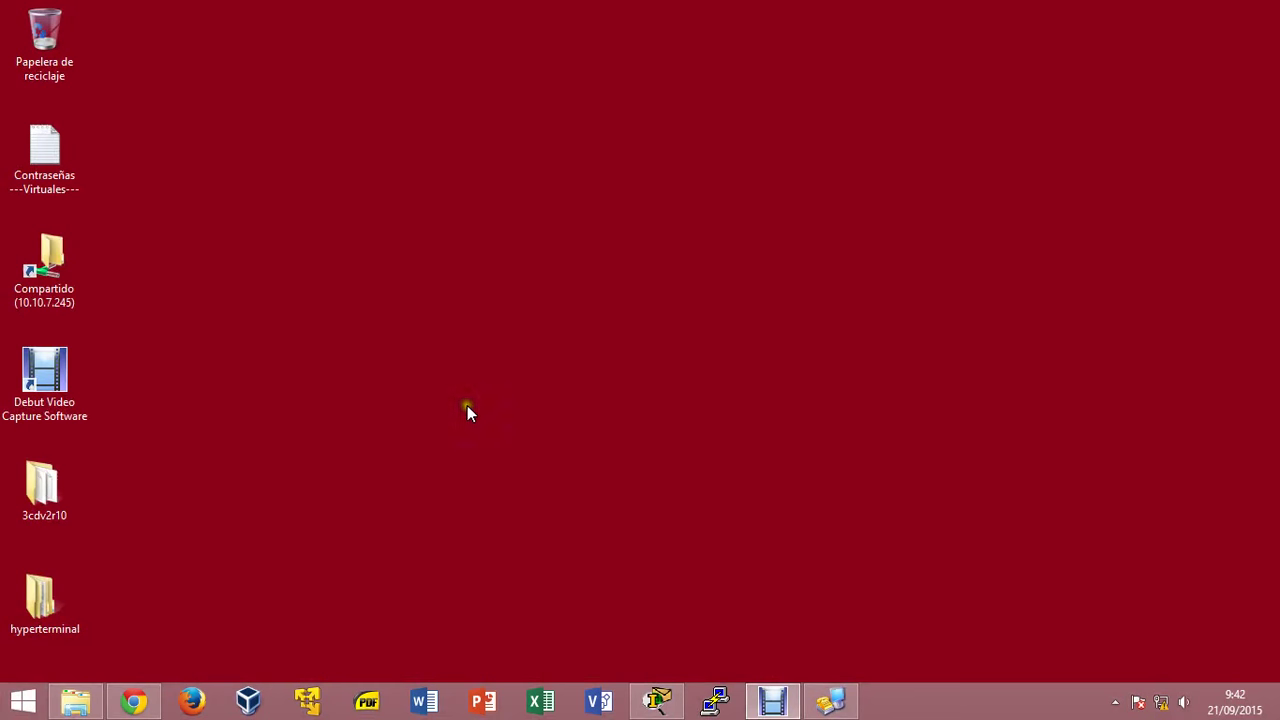
mouse_move(1276, 2)
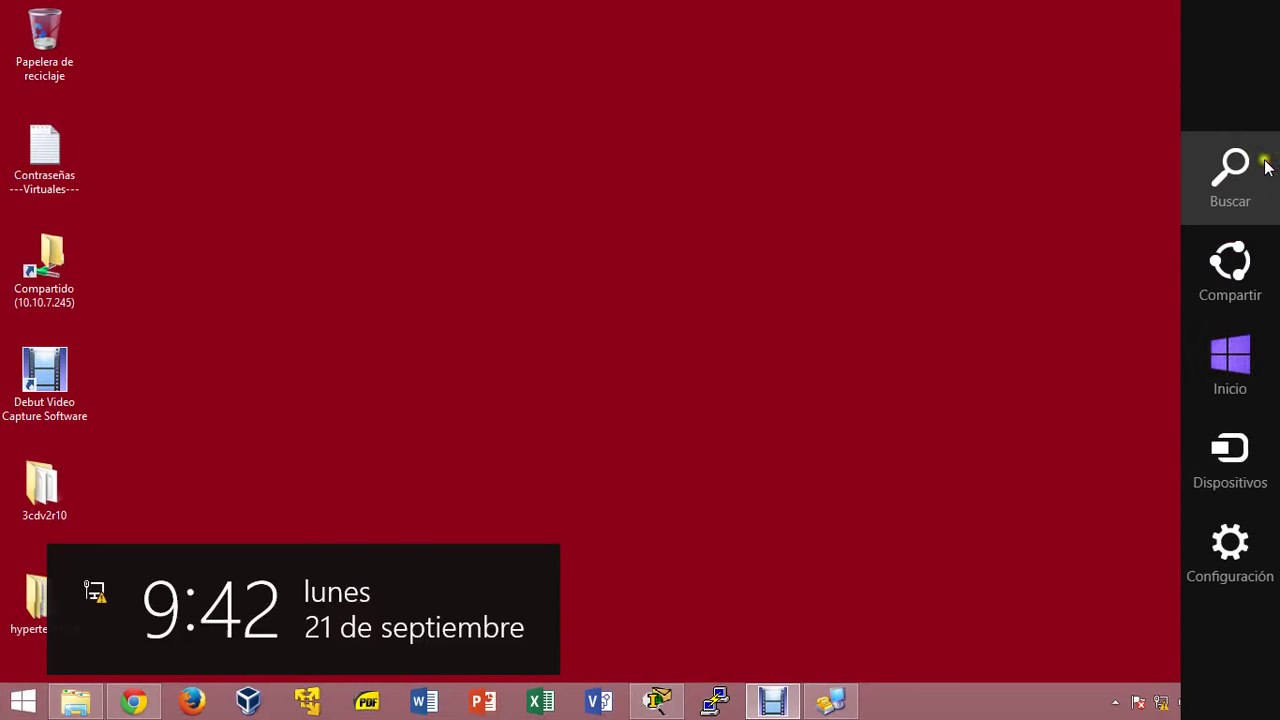
click(1260, 165)
text(3cDaemon)
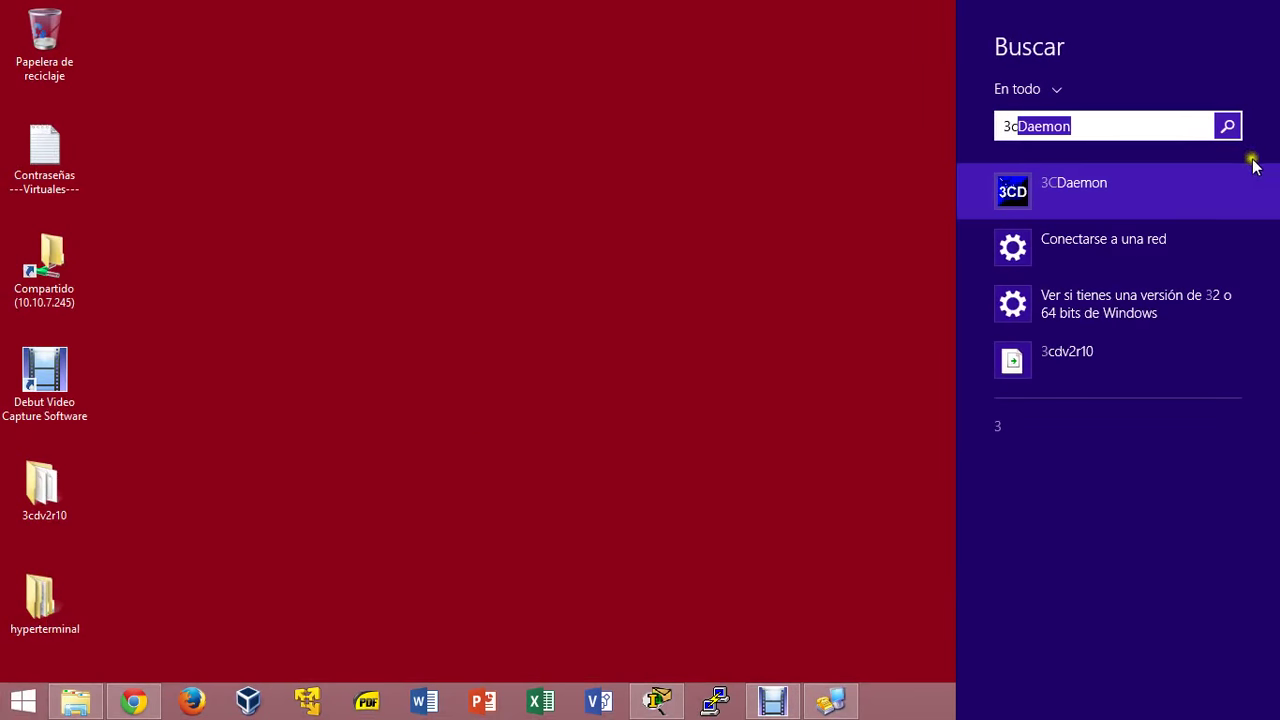
click(1100, 182)
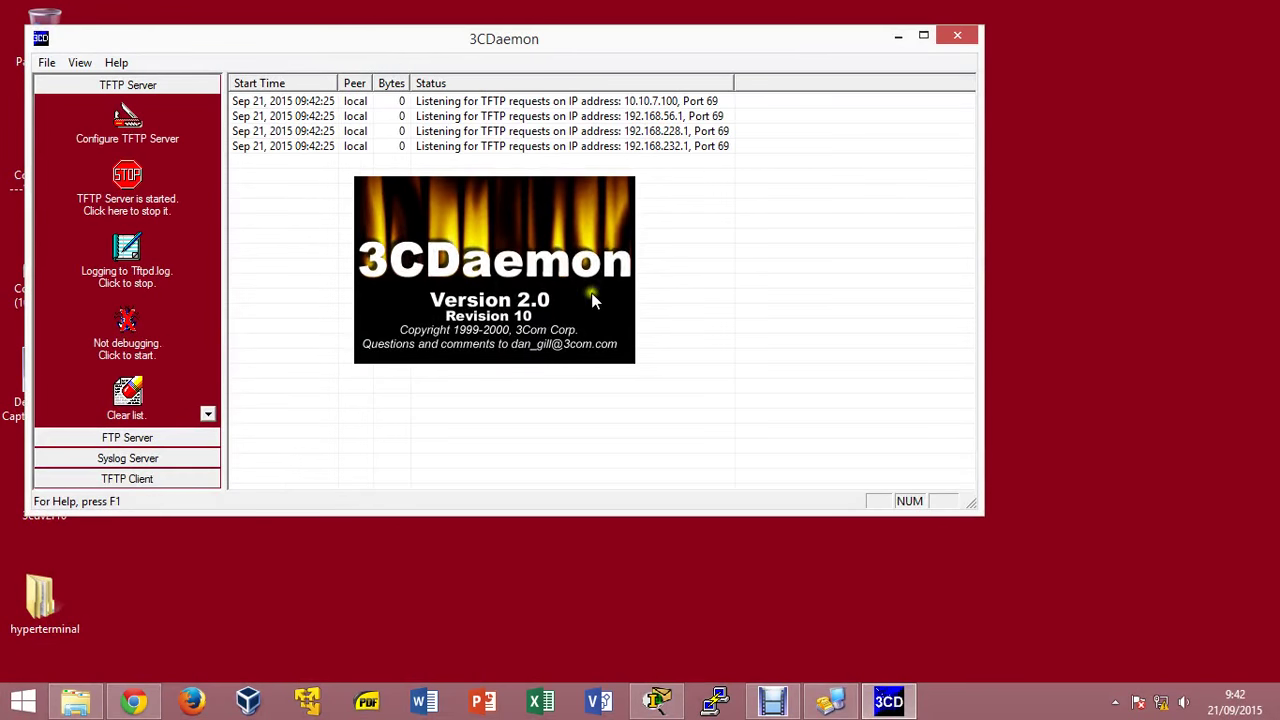
click(665, 101)
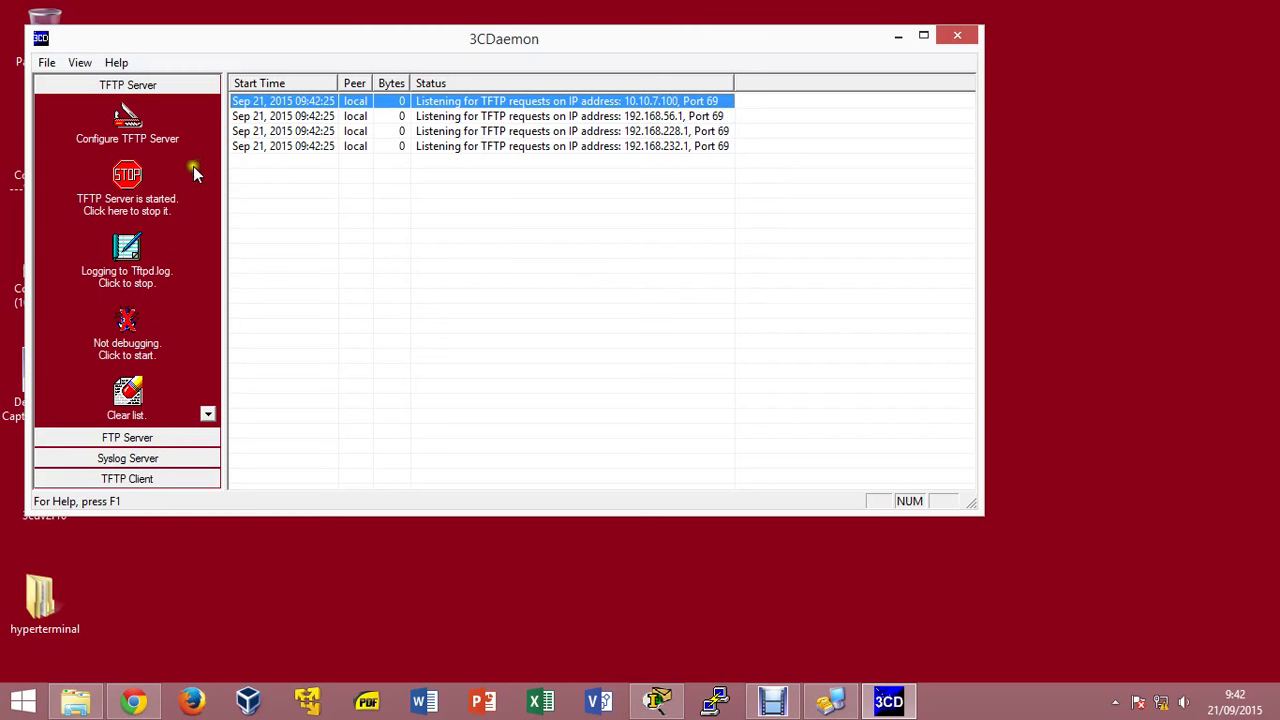
Try to browse for another TFTP upload/download directory in the server configuration, then close 3CDaemon.
click(128, 118)
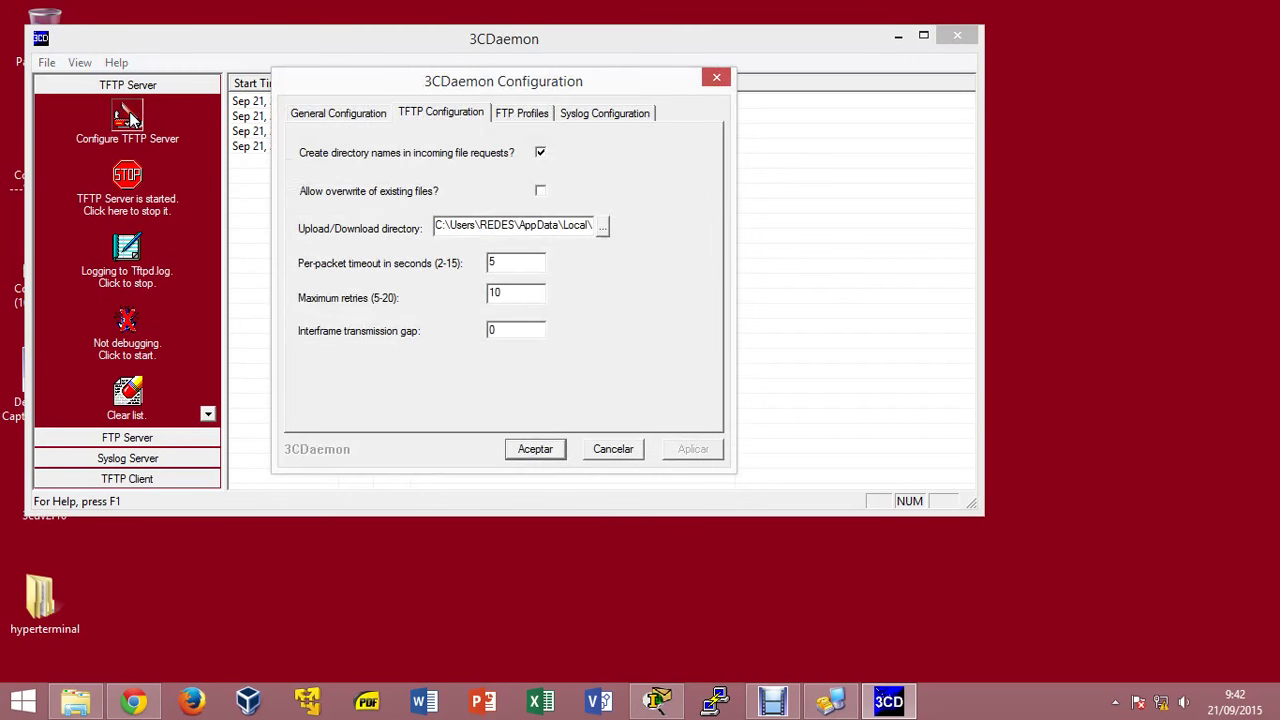
click(602, 226)
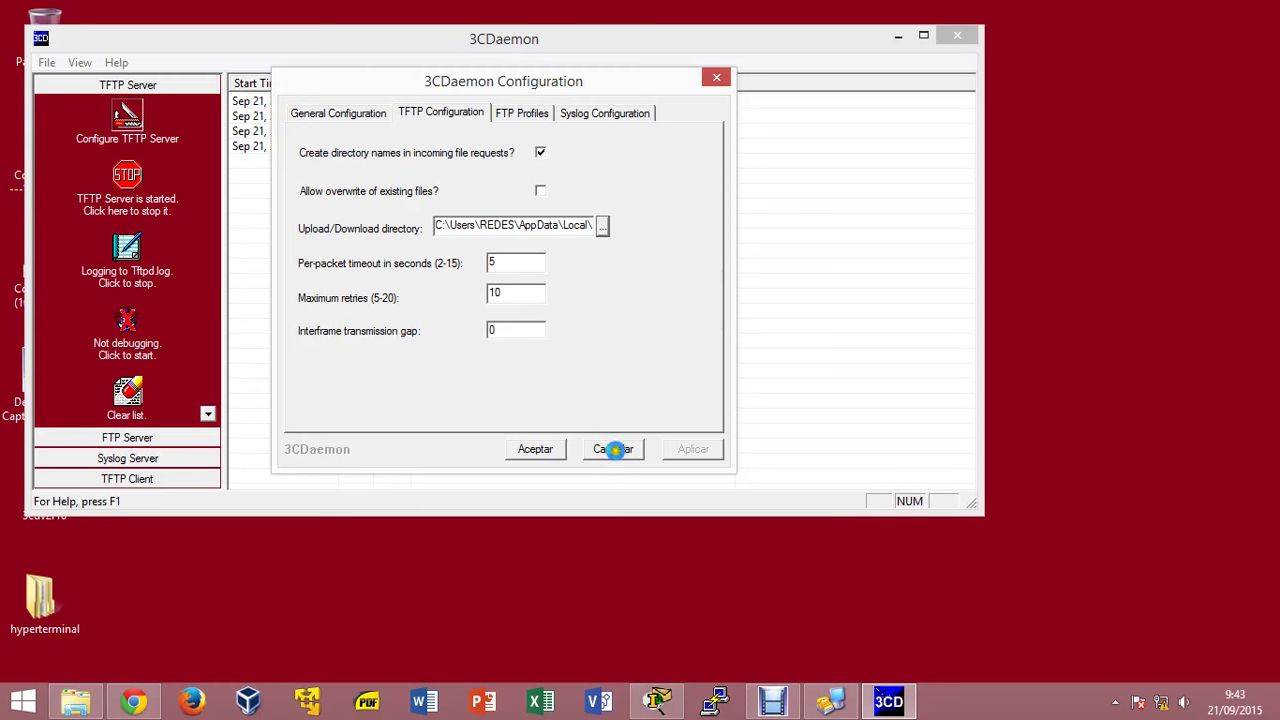
click(613, 450)
click(716, 77)
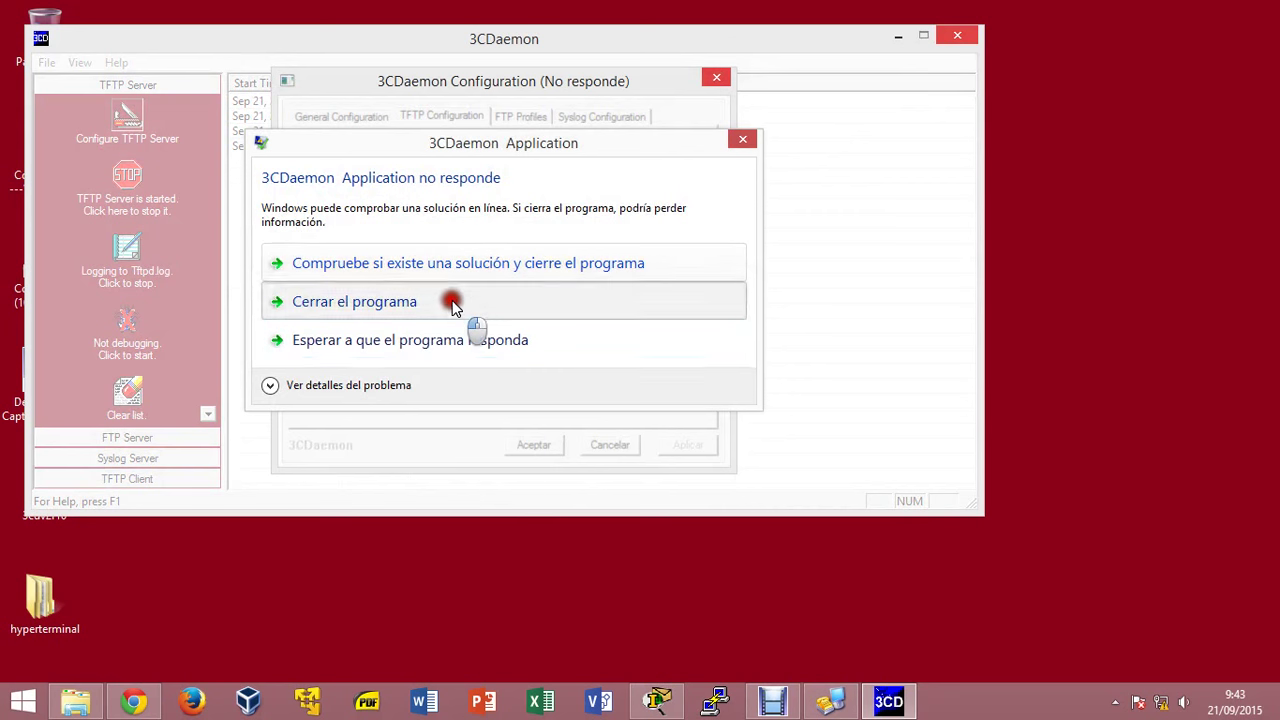
click(476, 307)
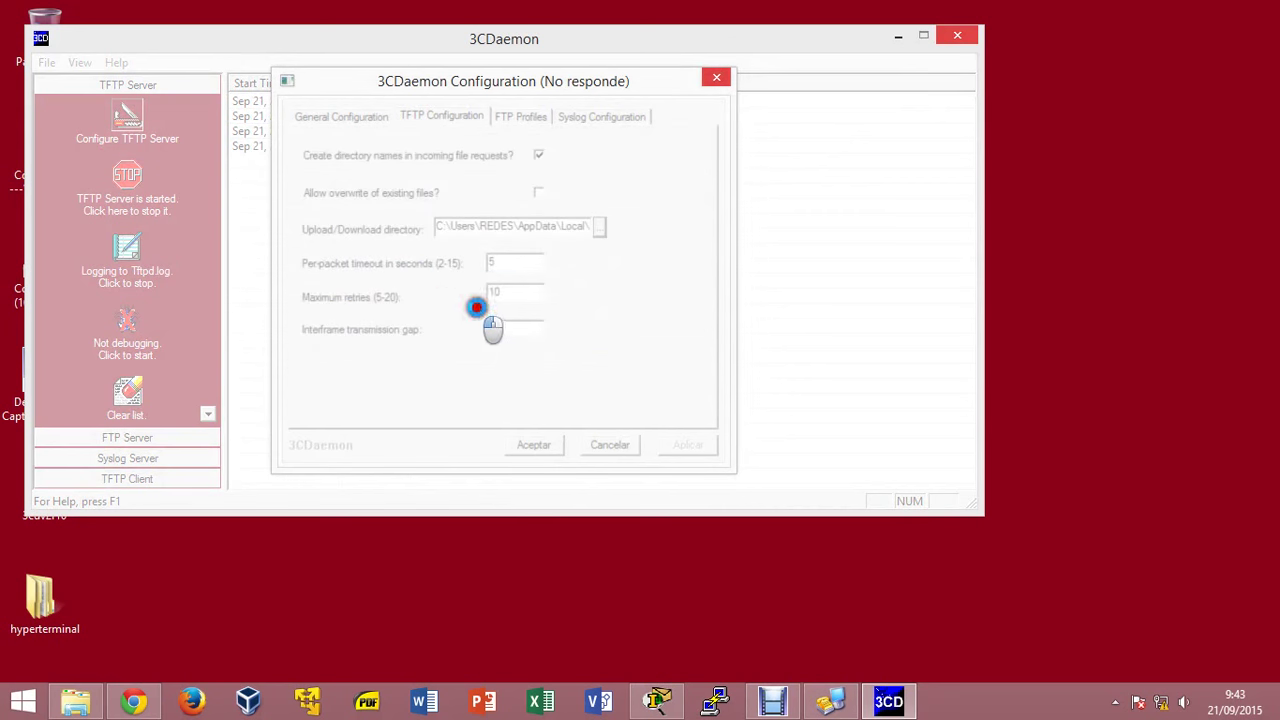
click(966, 38)
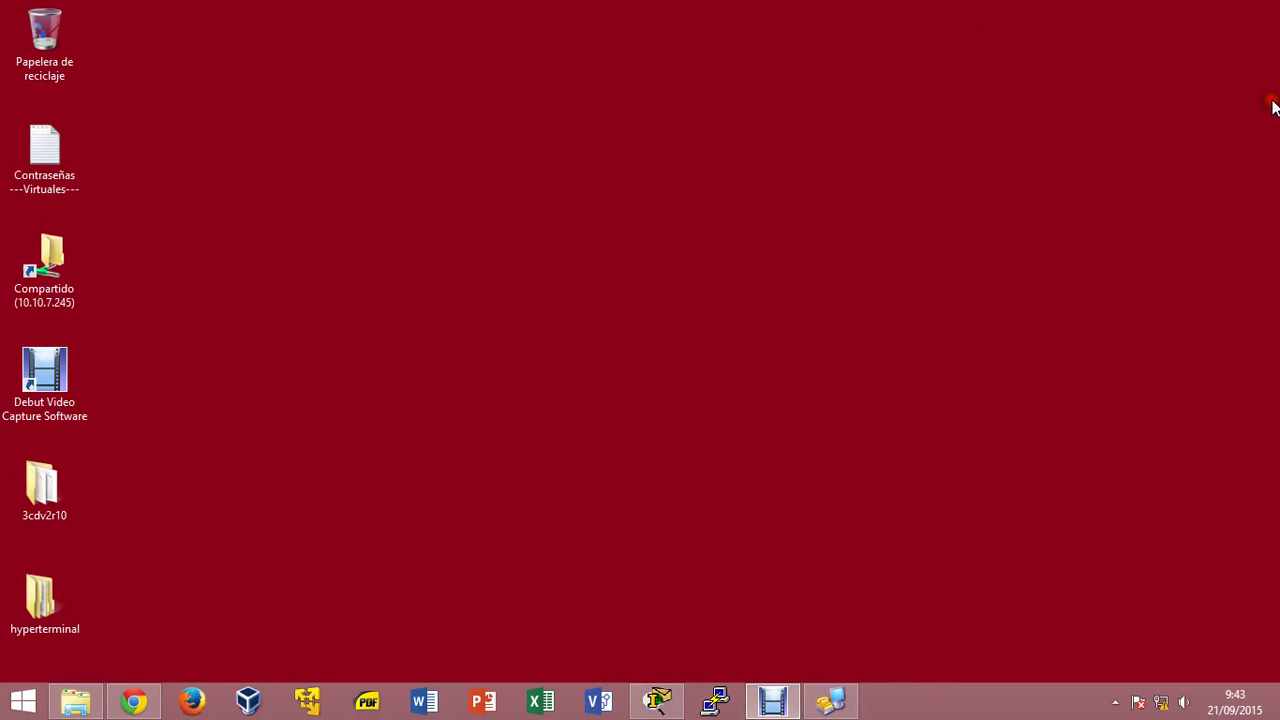
Launch 3CDaemon again through a Windows search.
mouse_move(1273, 222)
click(1262, 190)
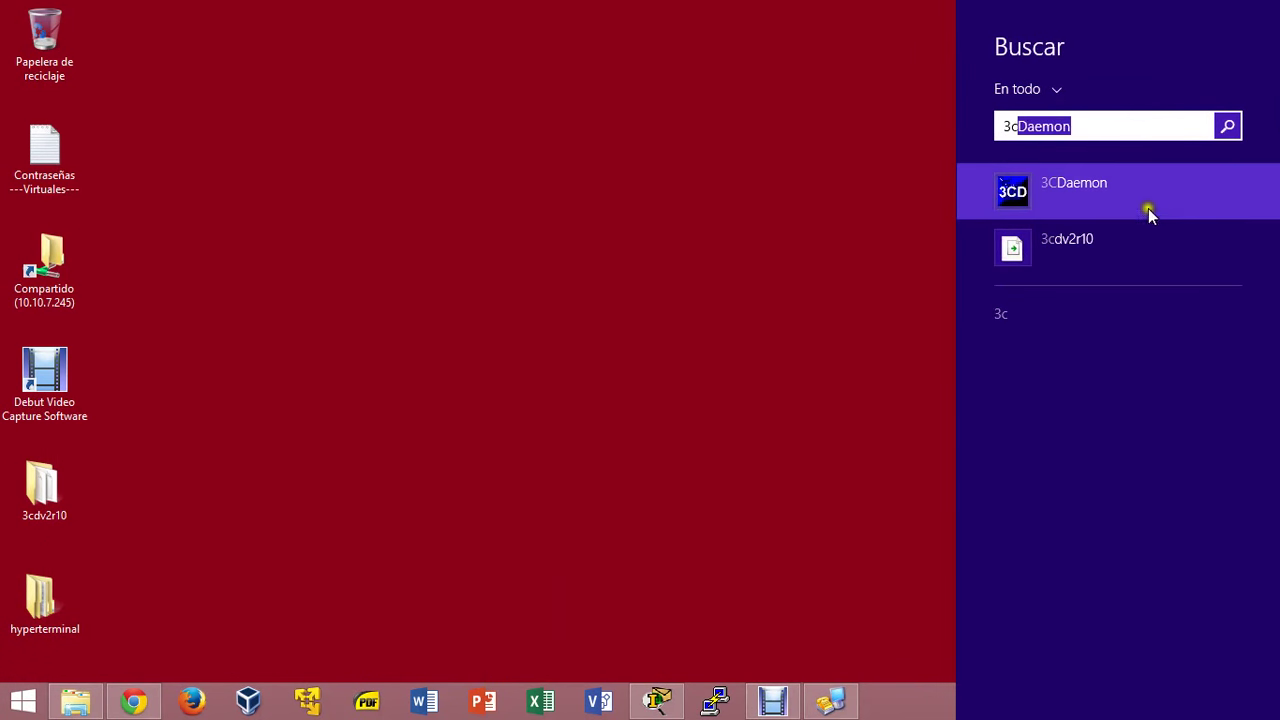
click(1148, 204)
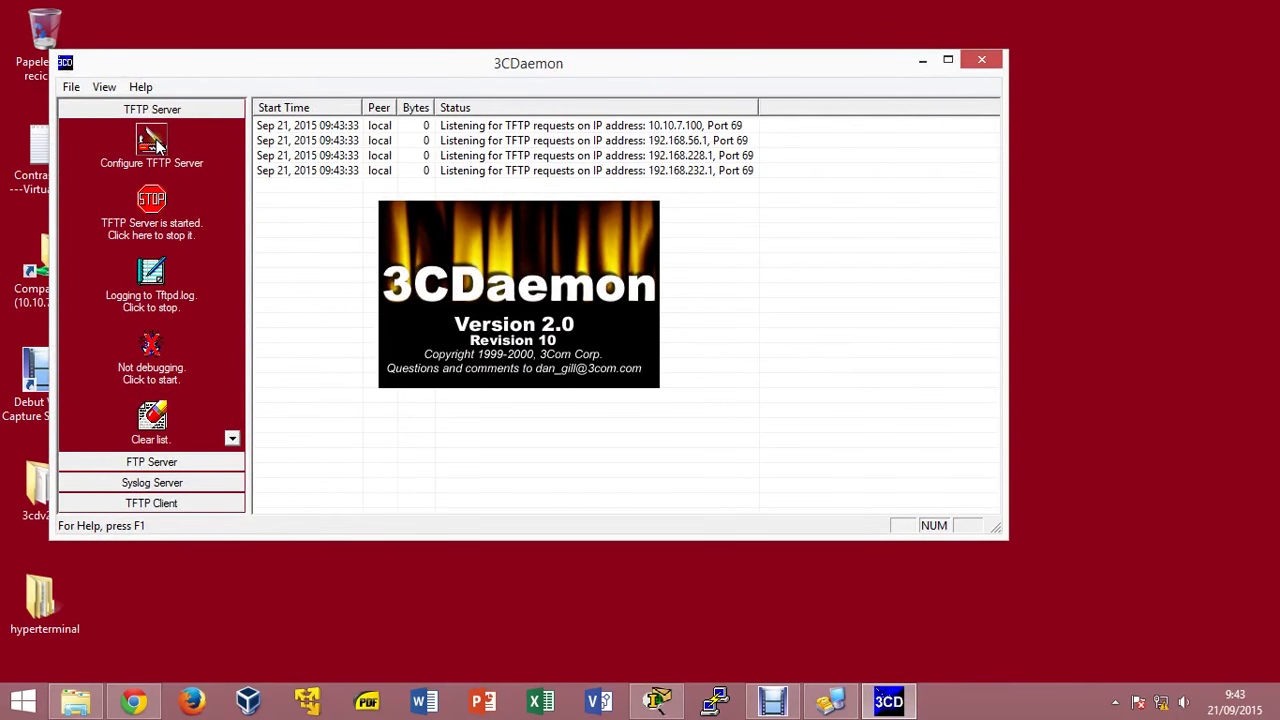
Set the TFTP server's upload/download directory to the desktop folder (Escritorio) and apply the change.
click(150, 140)
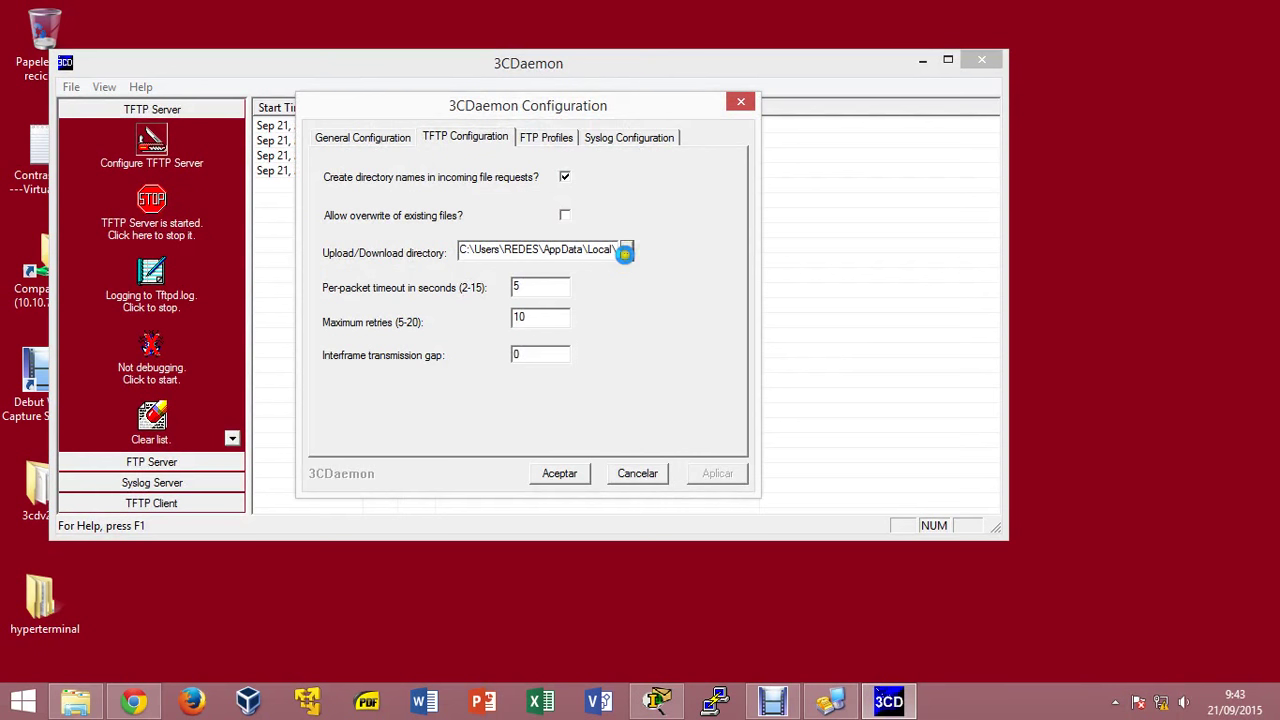
click(626, 252)
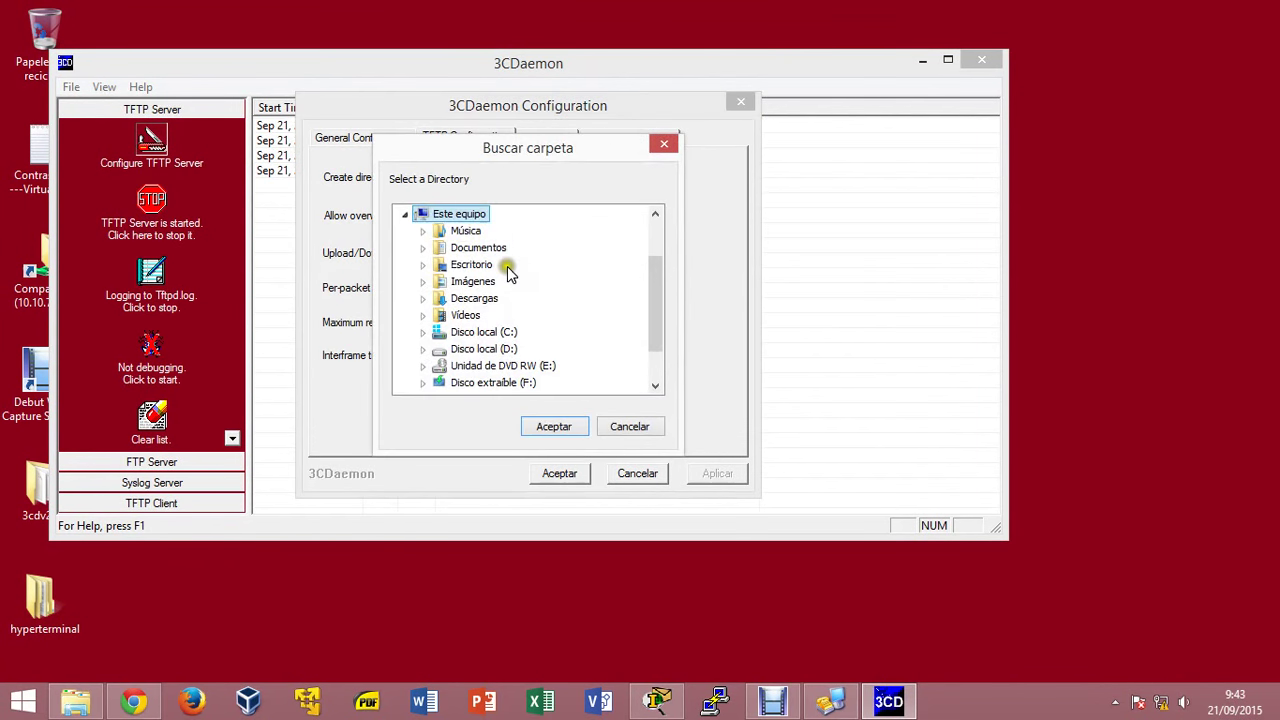
click(472, 264)
click(553, 426)
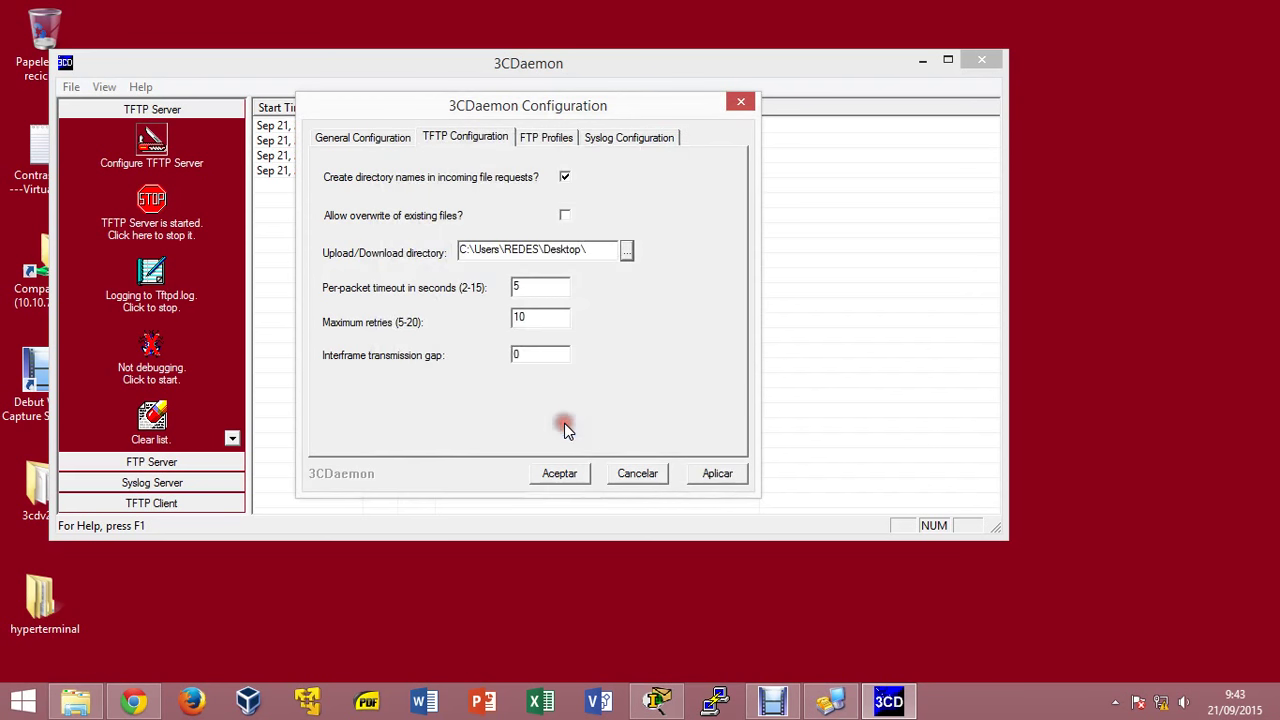
click(720, 476)
click(531, 345)
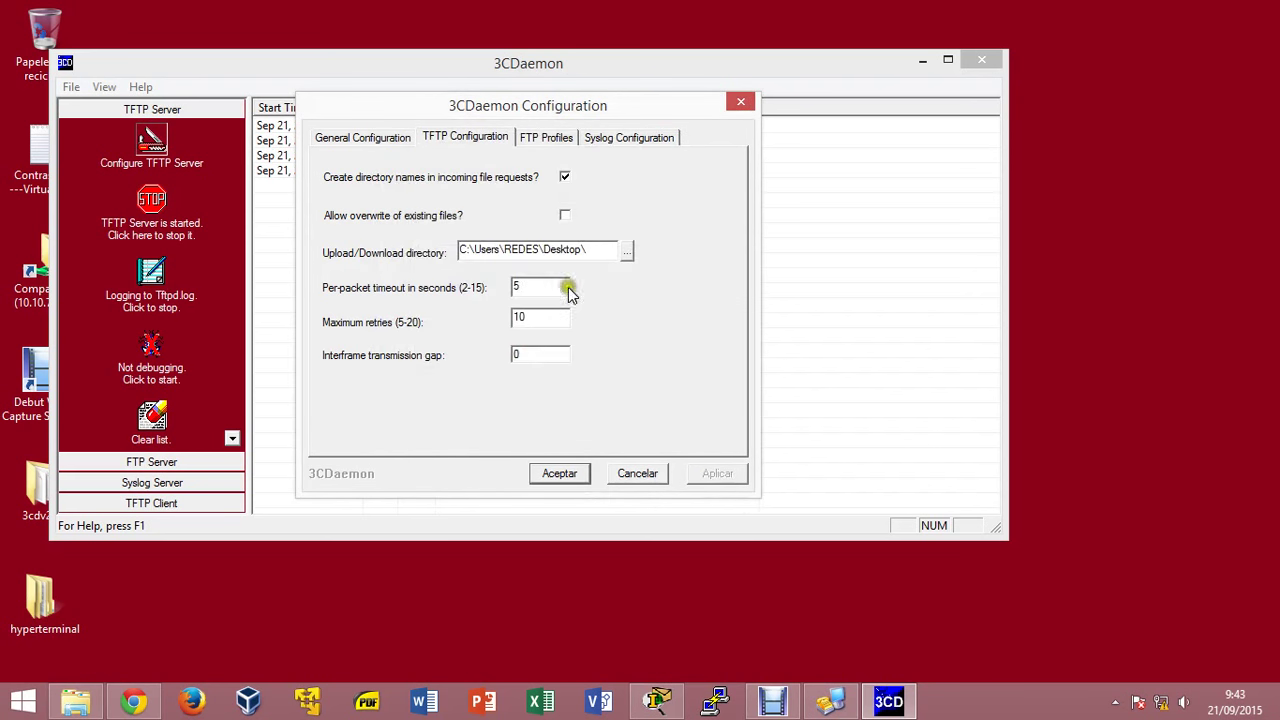
Allow the anonymous FTP profile to upload, delete, overwrite and rename files and to make and delete directories, and save the profile.
click(547, 140)
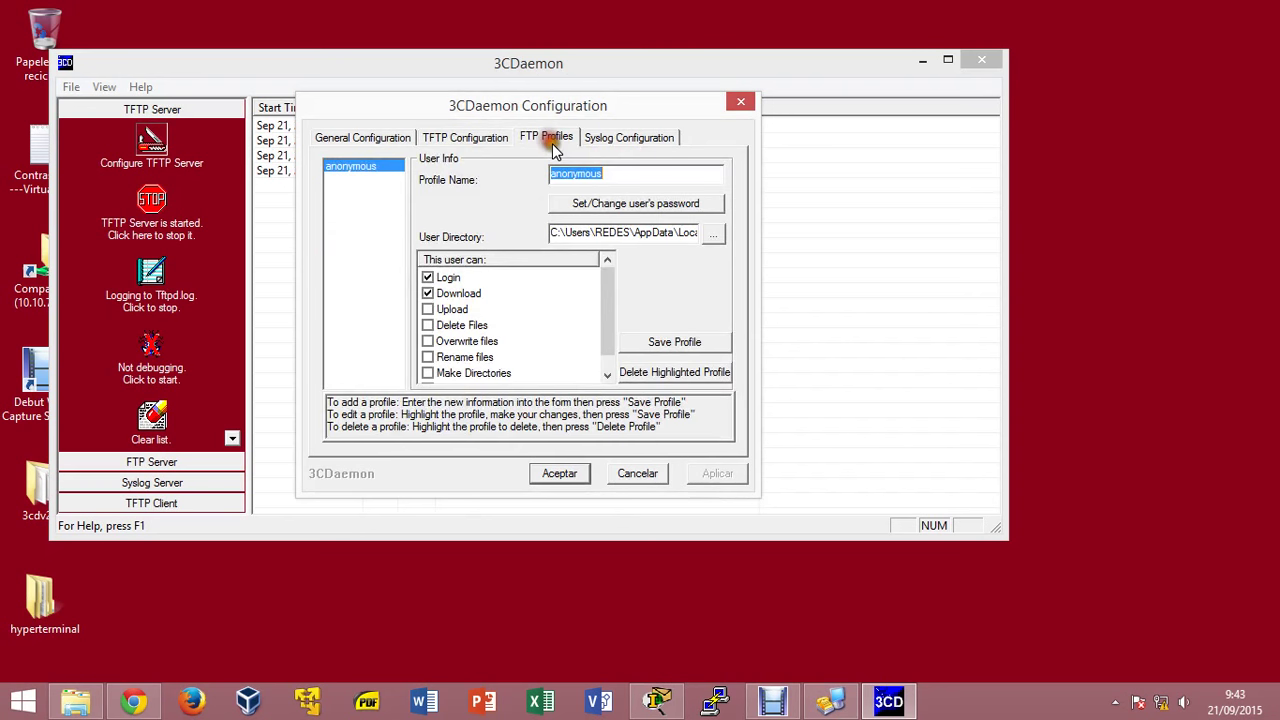
click(428, 309)
click(428, 325)
click(428, 341)
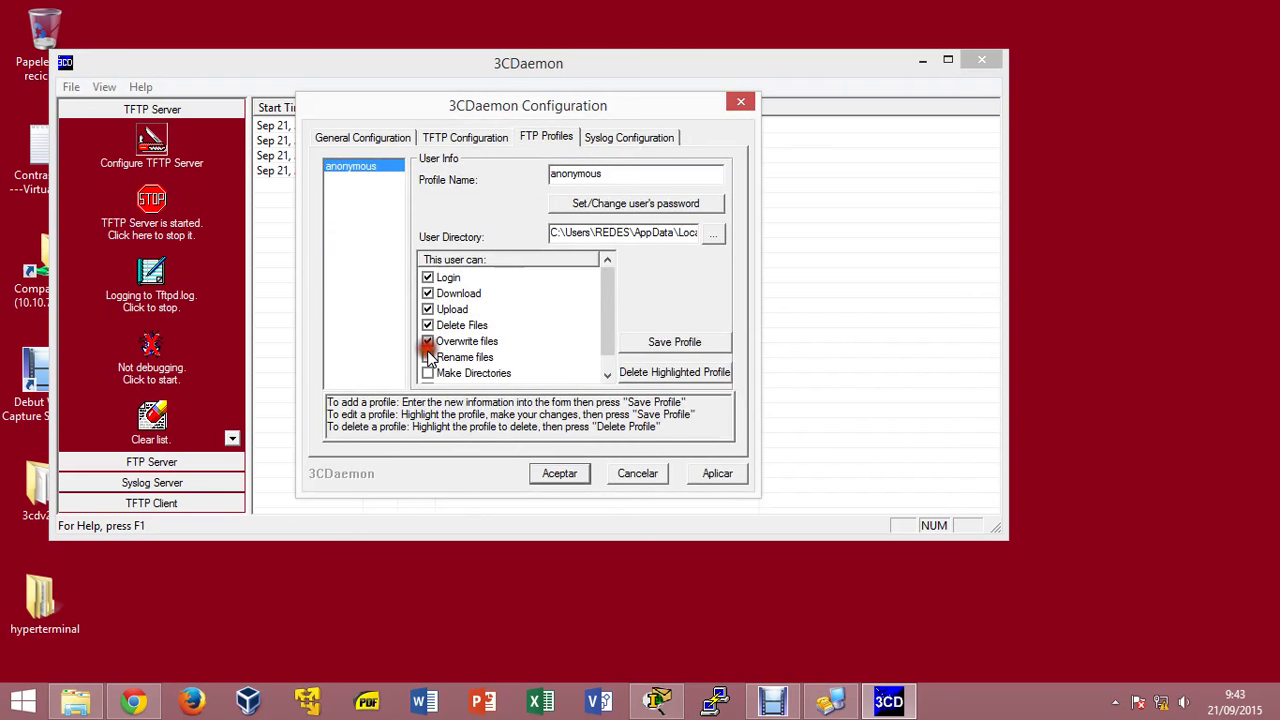
click(428, 357)
click(428, 373)
click(428, 373)
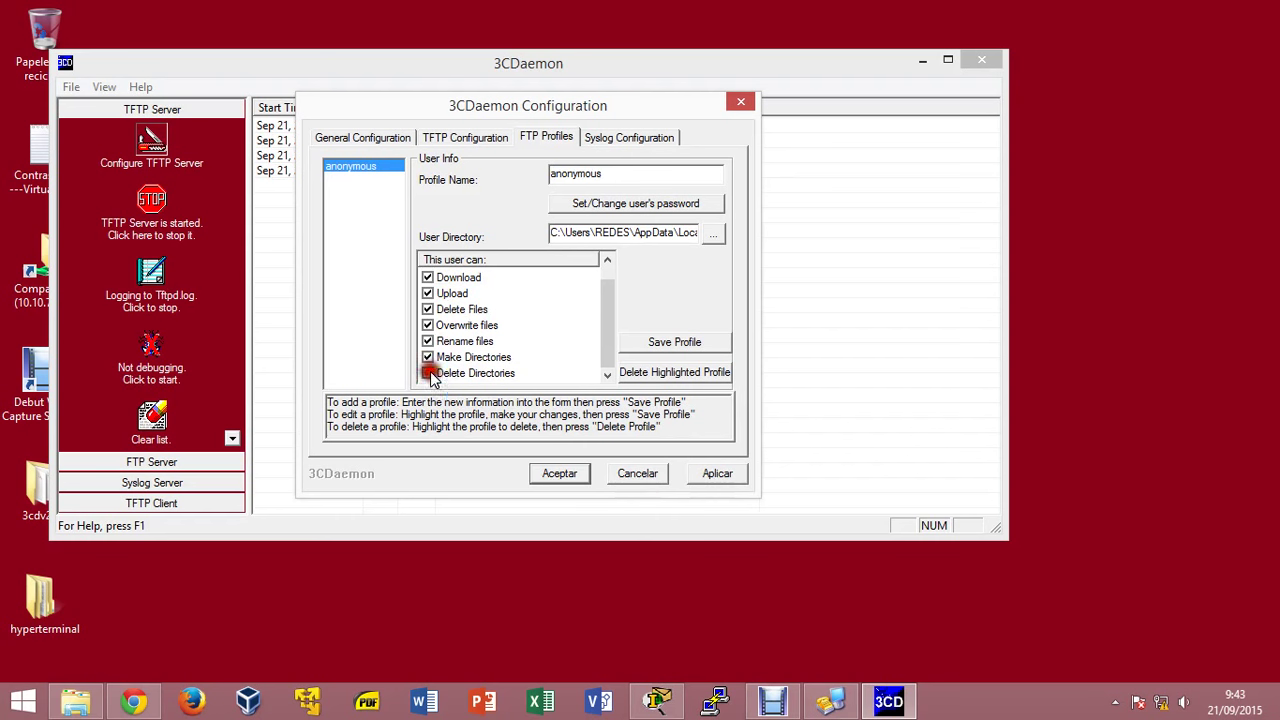
scroll(533, 341, up, 1)
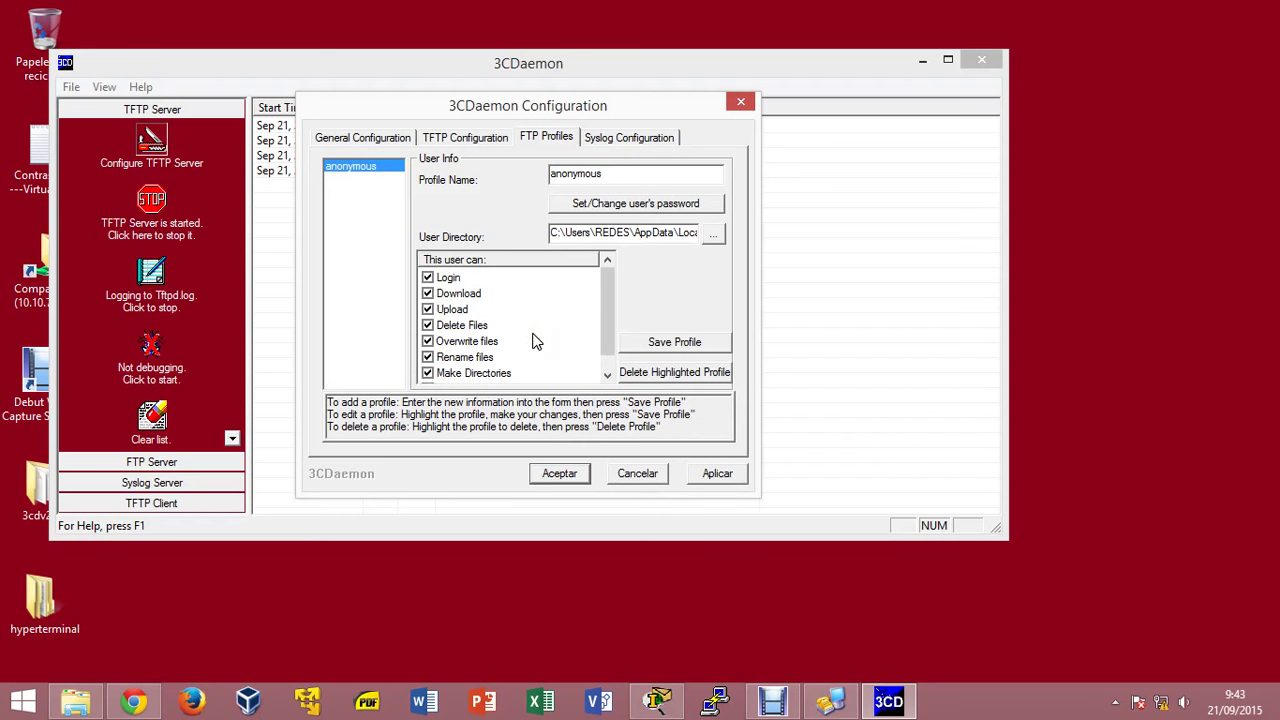
click(578, 481)
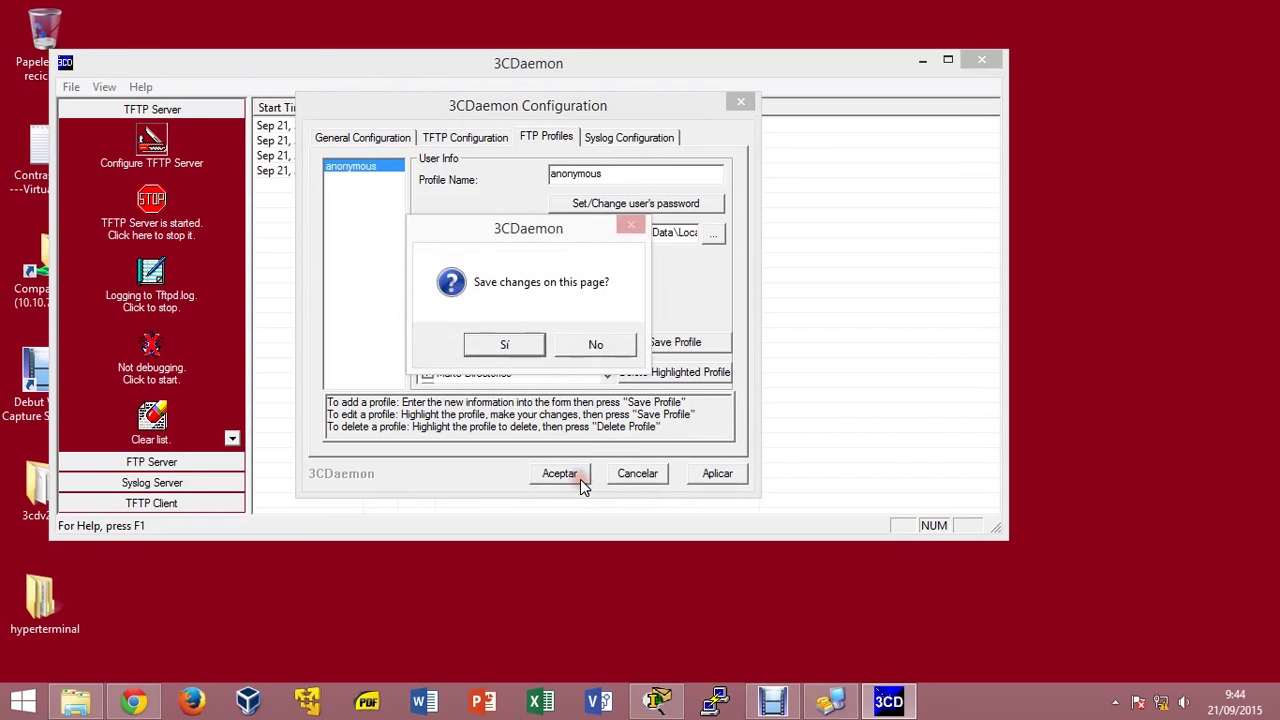
click(527, 352)
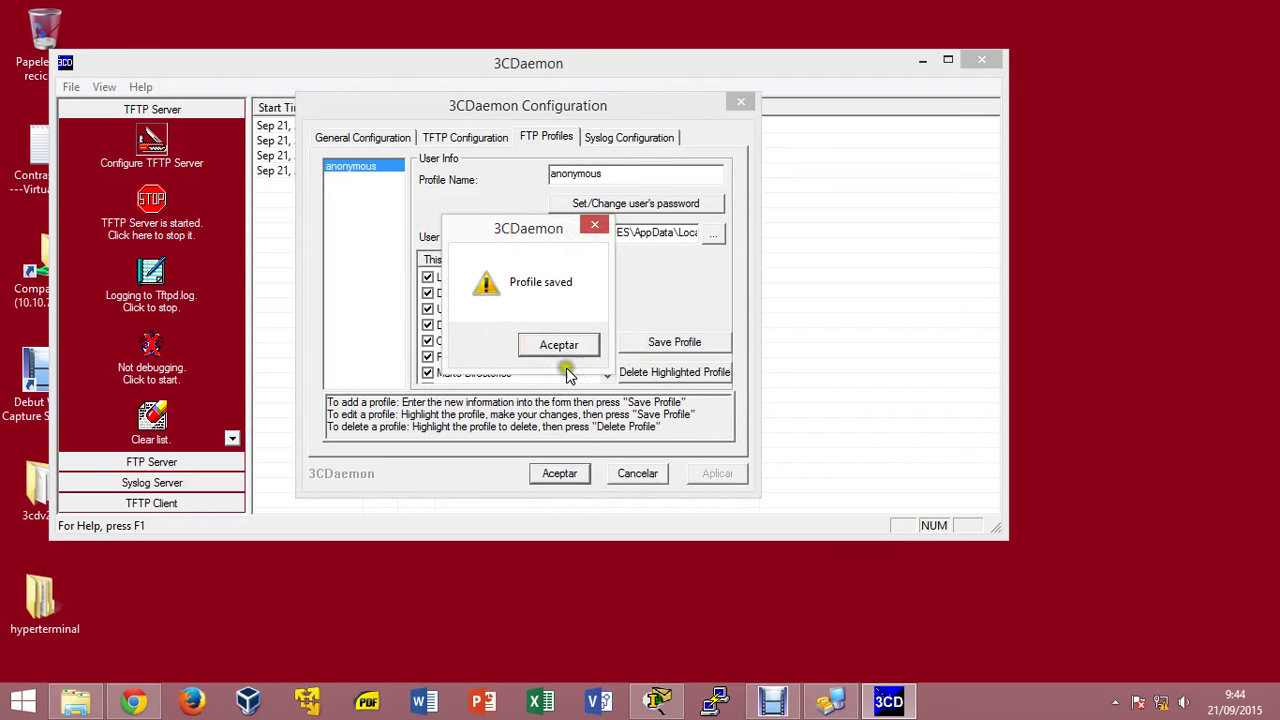
click(562, 350)
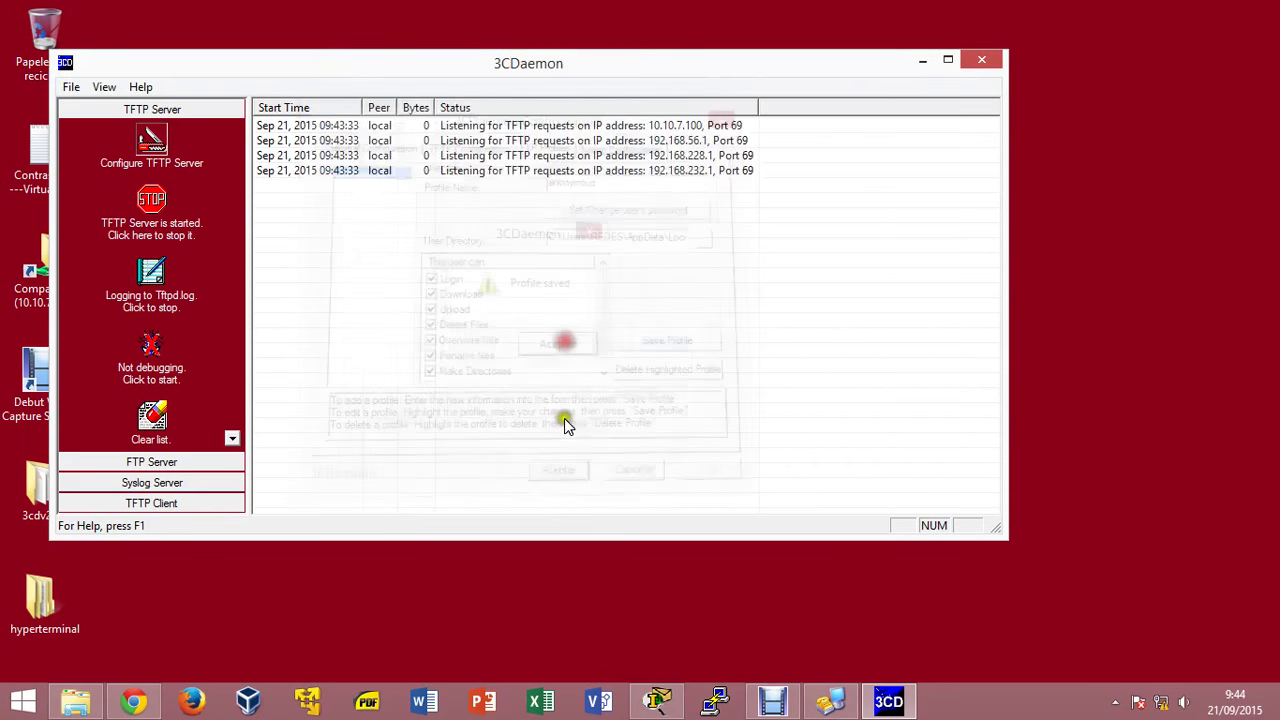
Minimize 3CDaemon, switch to the HyperTerminal console session and enter the switch's global configuration mode with ena and conf ter.
click(918, 61)
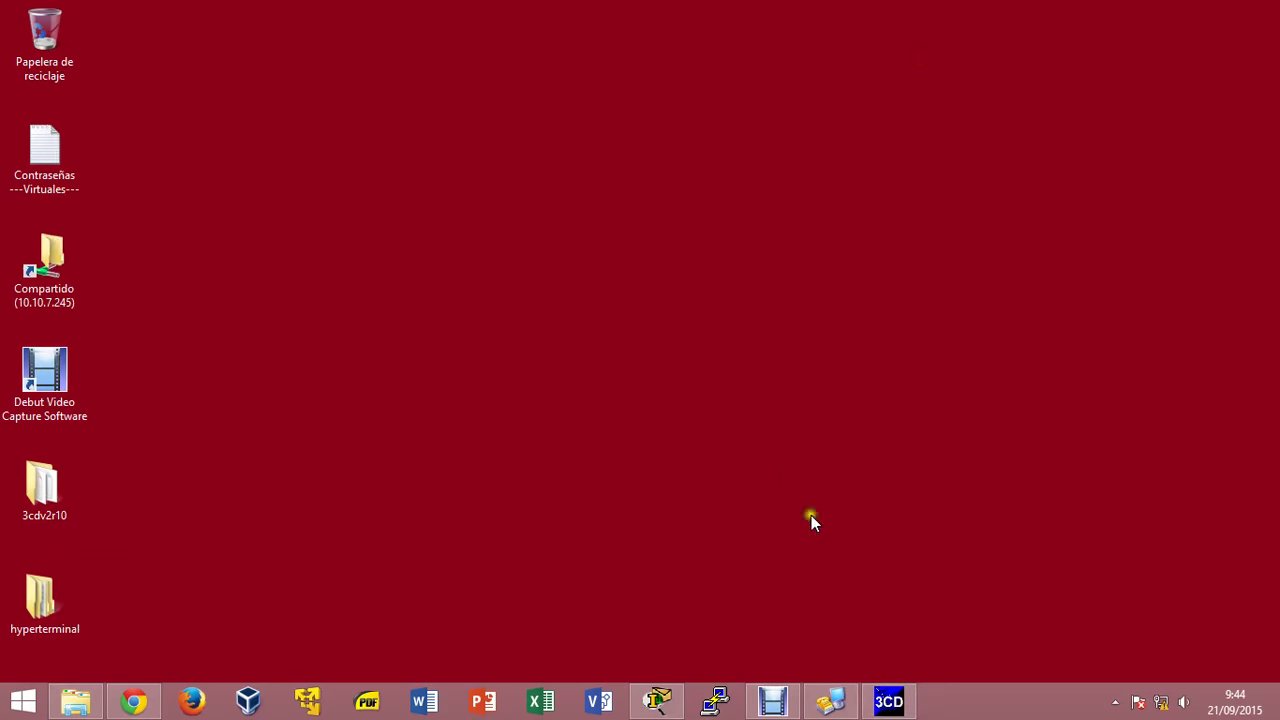
click(835, 703)
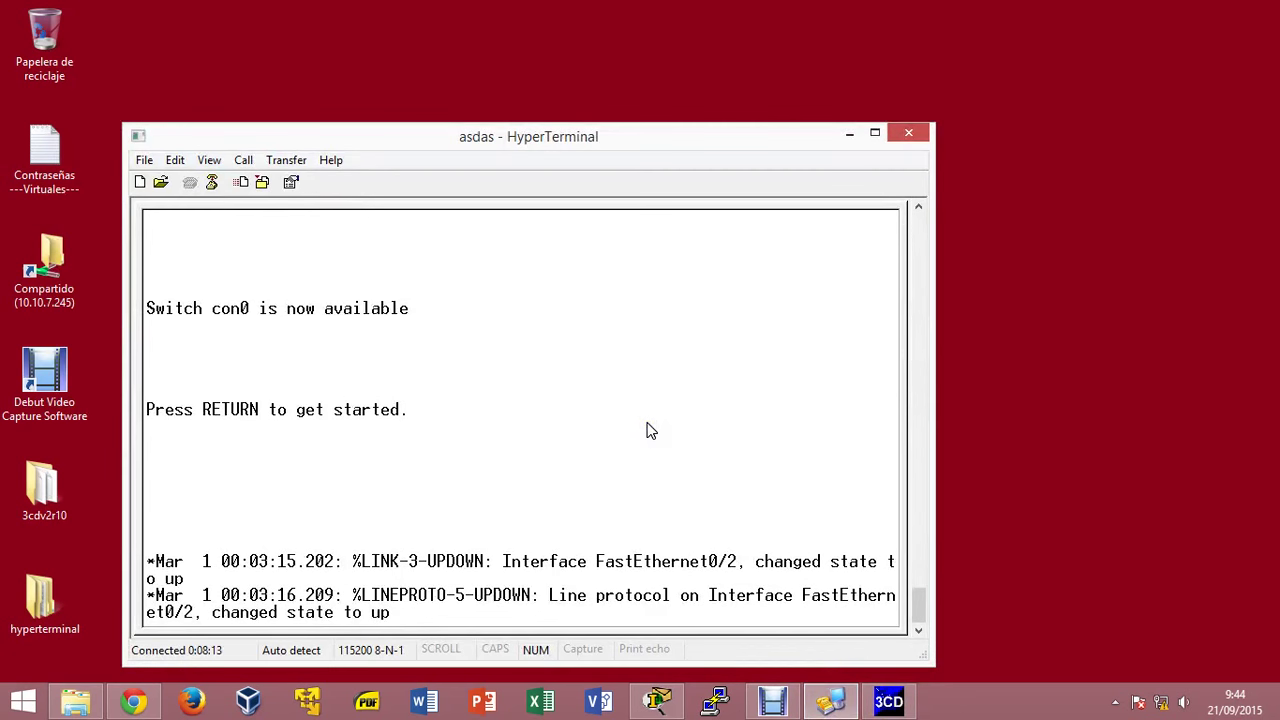
key(Return)
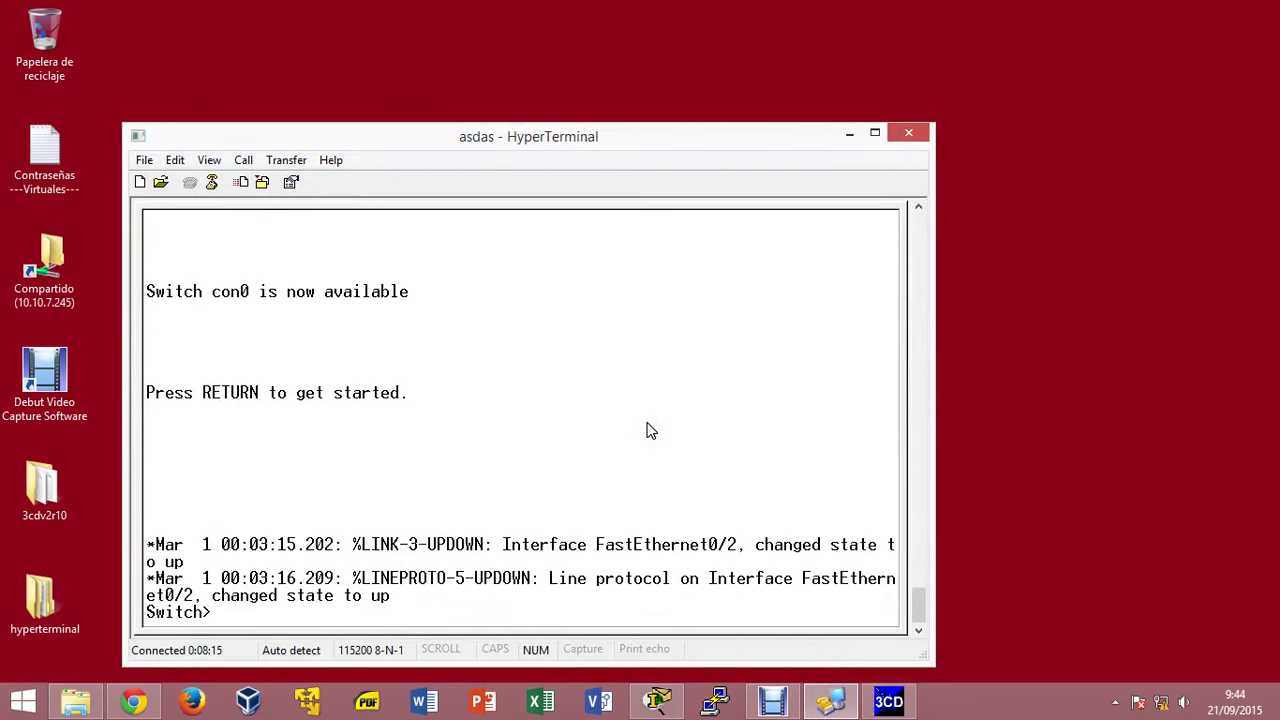
key(Return)
text(ena)
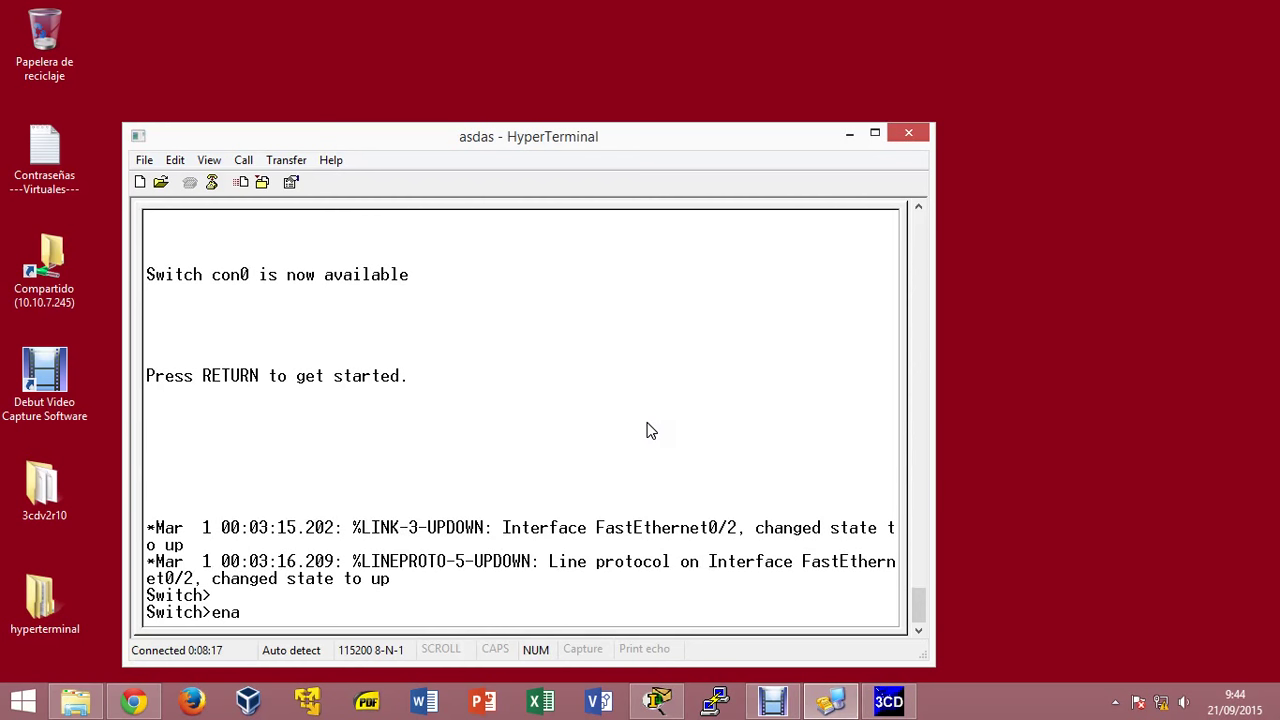
key(Return)
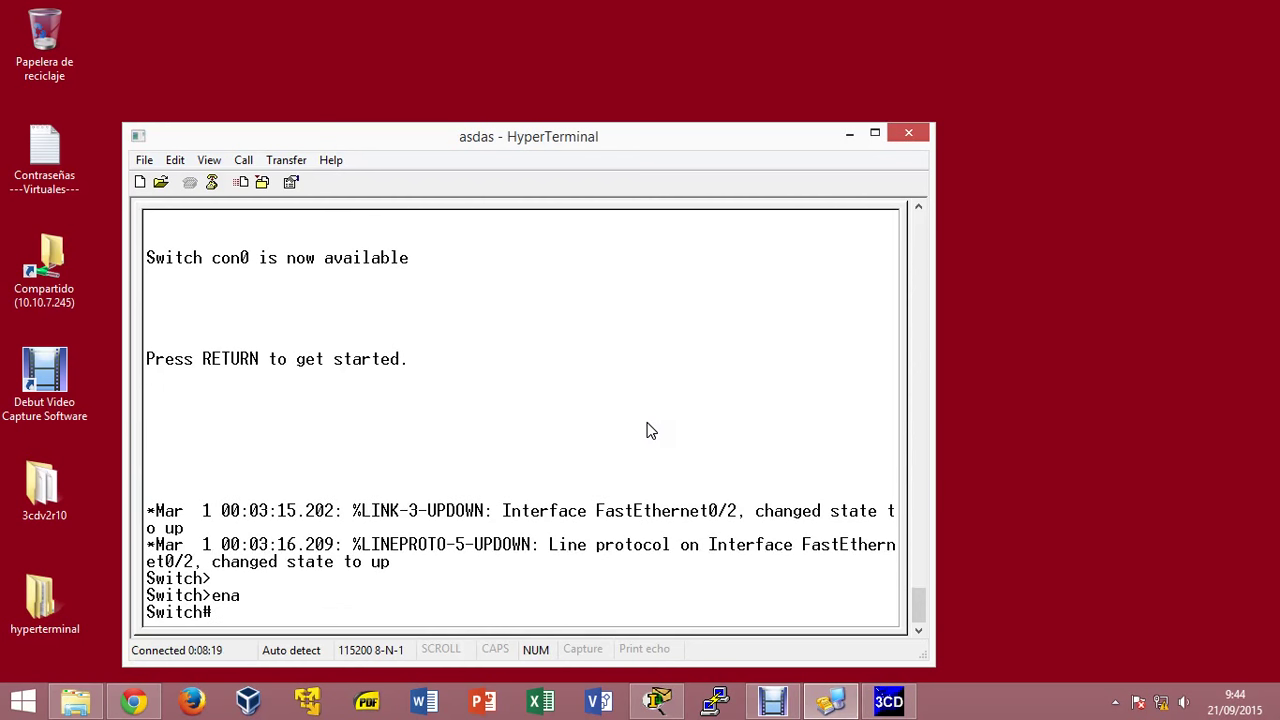
text(conf ter)
key(Return)
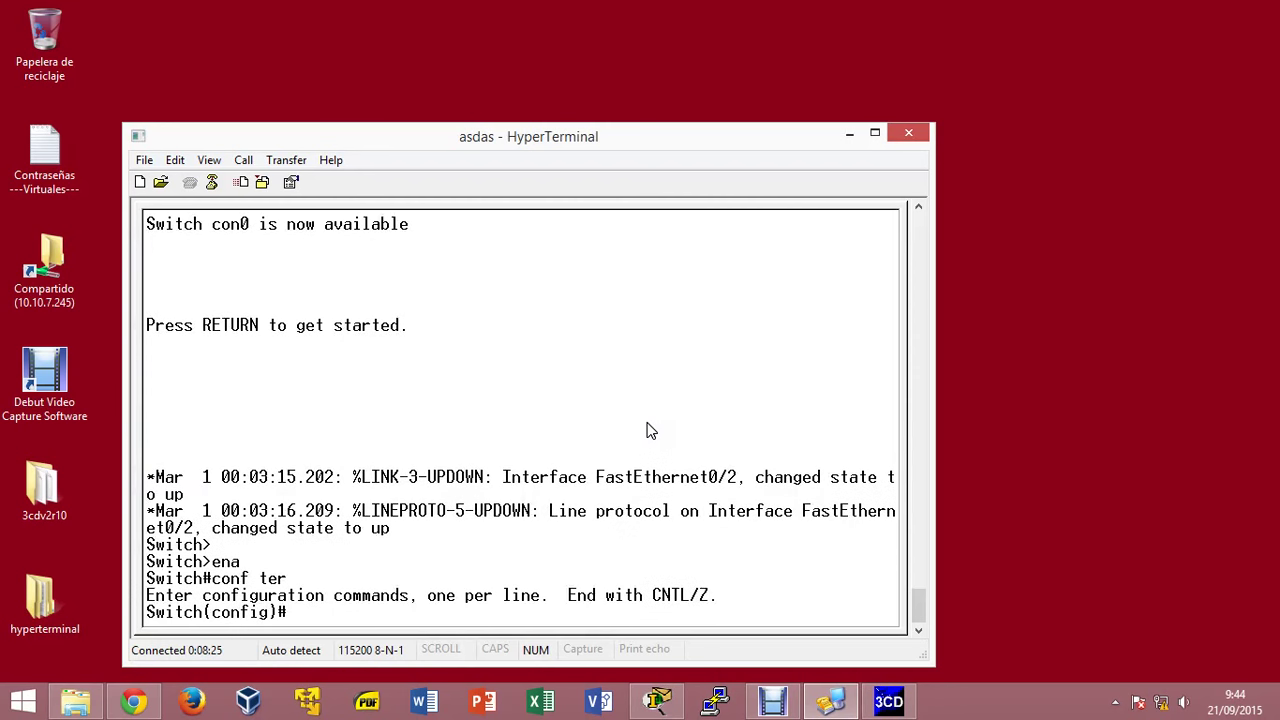
Create VLAN 10 on the switch and return to global configuration mode.
text(vlan 10)
key(Return)
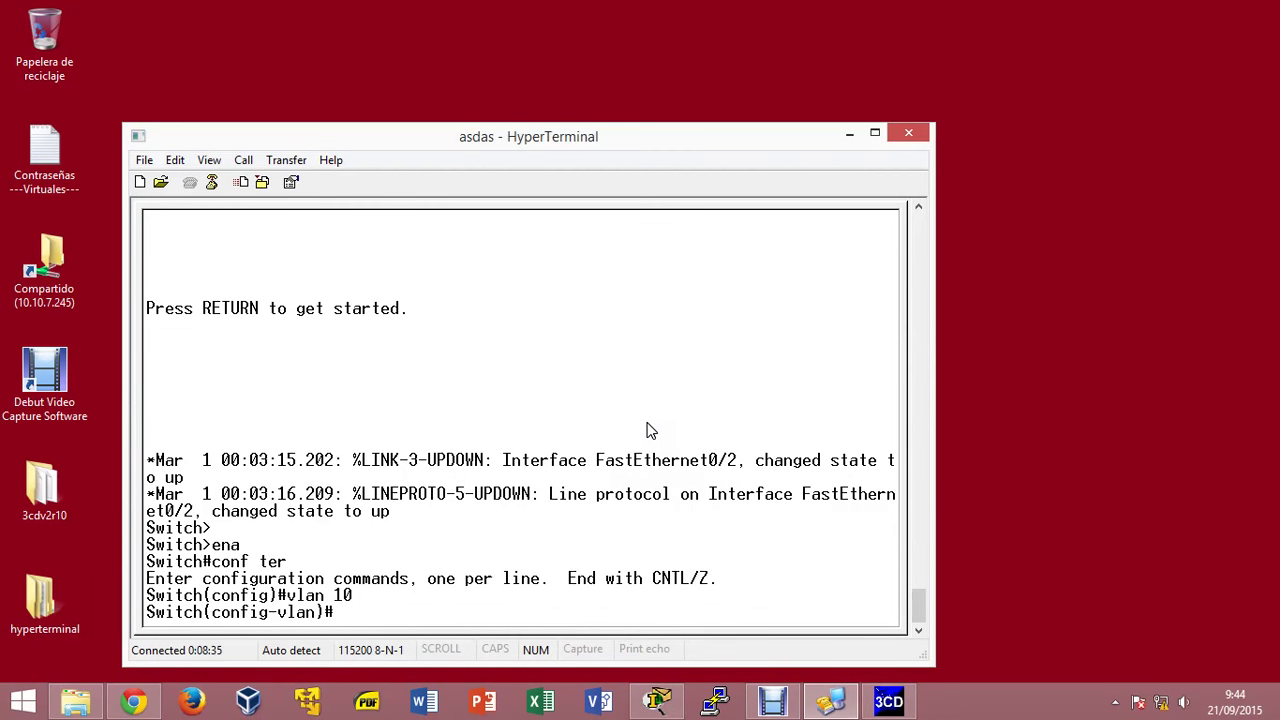
text(exi)
key(Return)
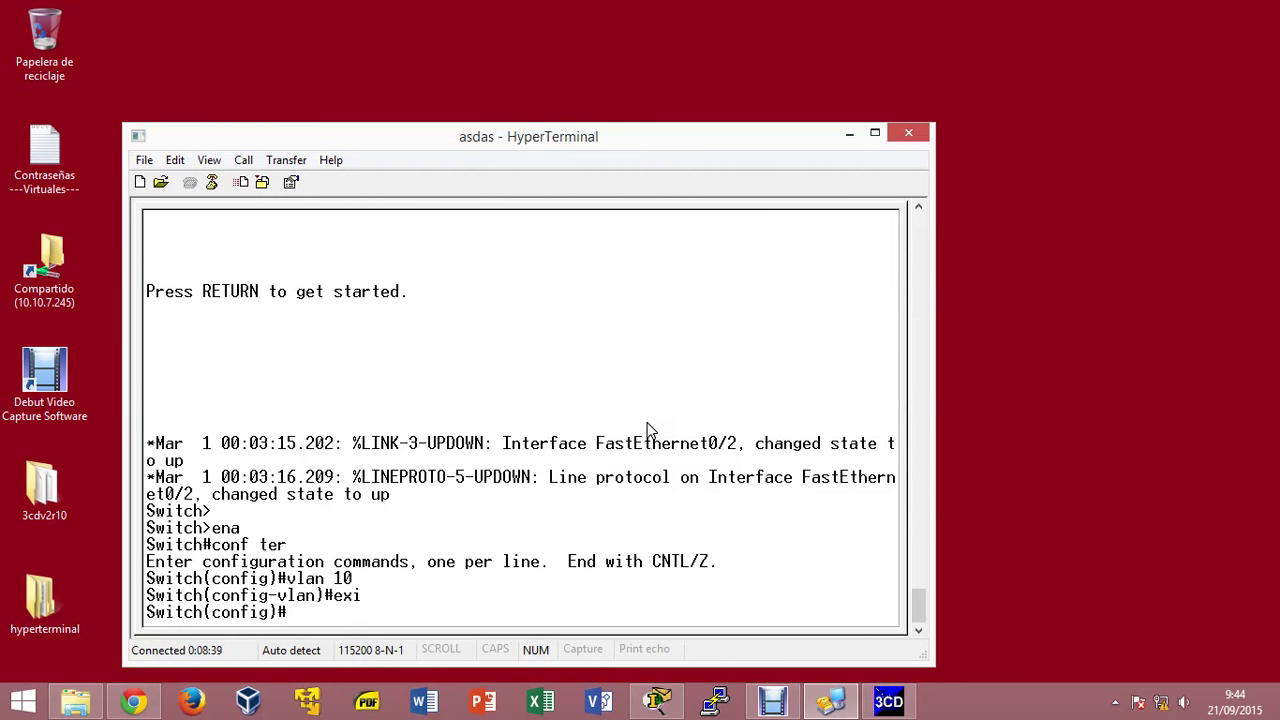
Assign IP address 10.10.7.101 with mask 255.0.0.0 to interface vlan 10 and exit the interface configuration.
text(interface vlan 10)
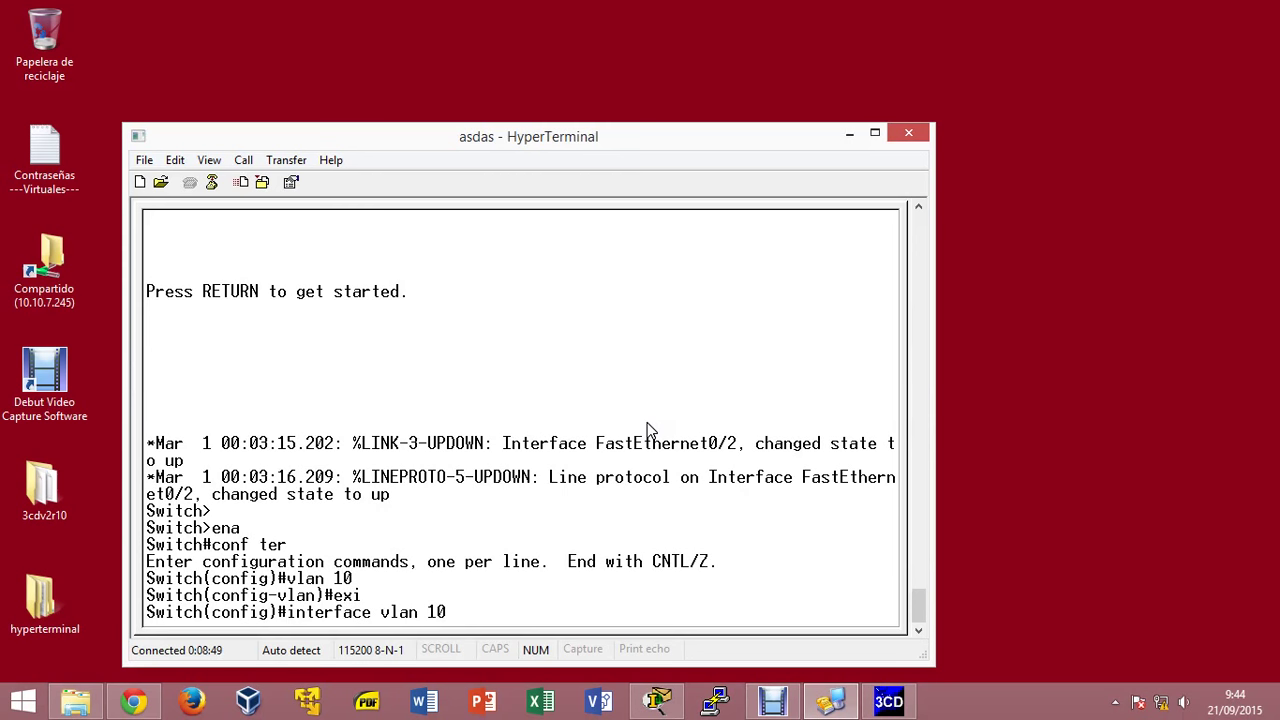
key(Return)
text(ip)
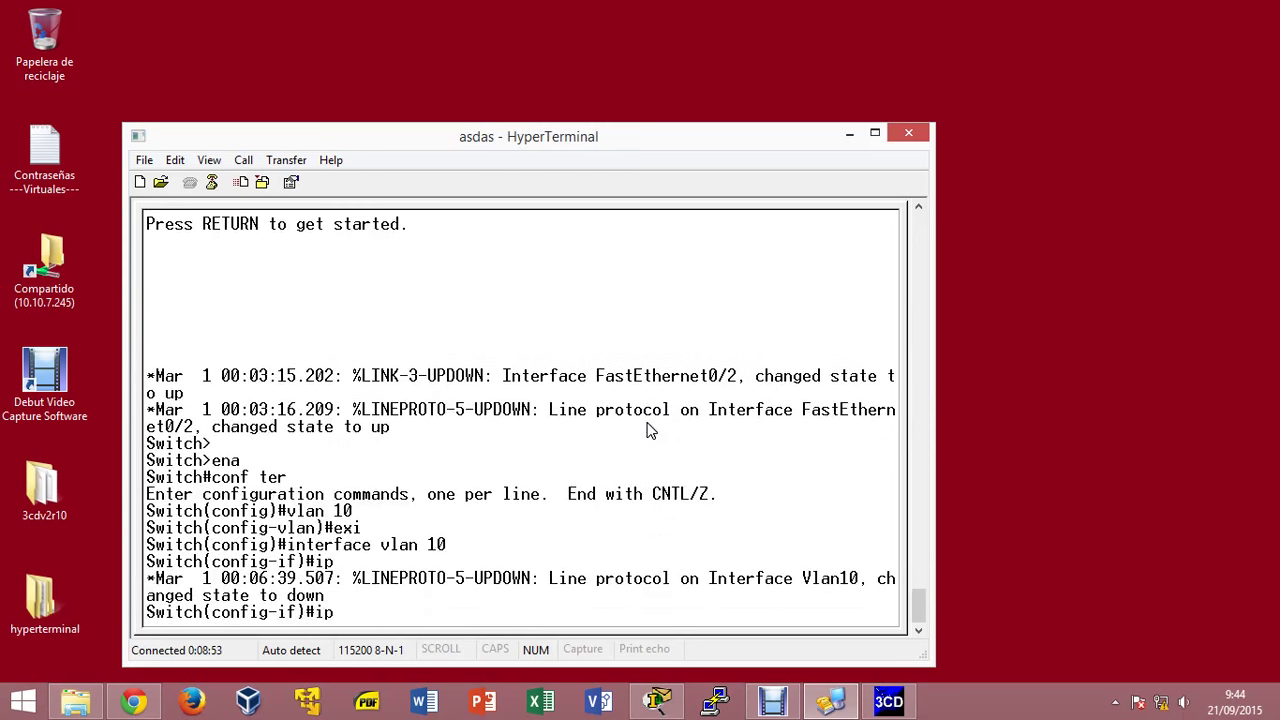
text( address 10.10.7.)
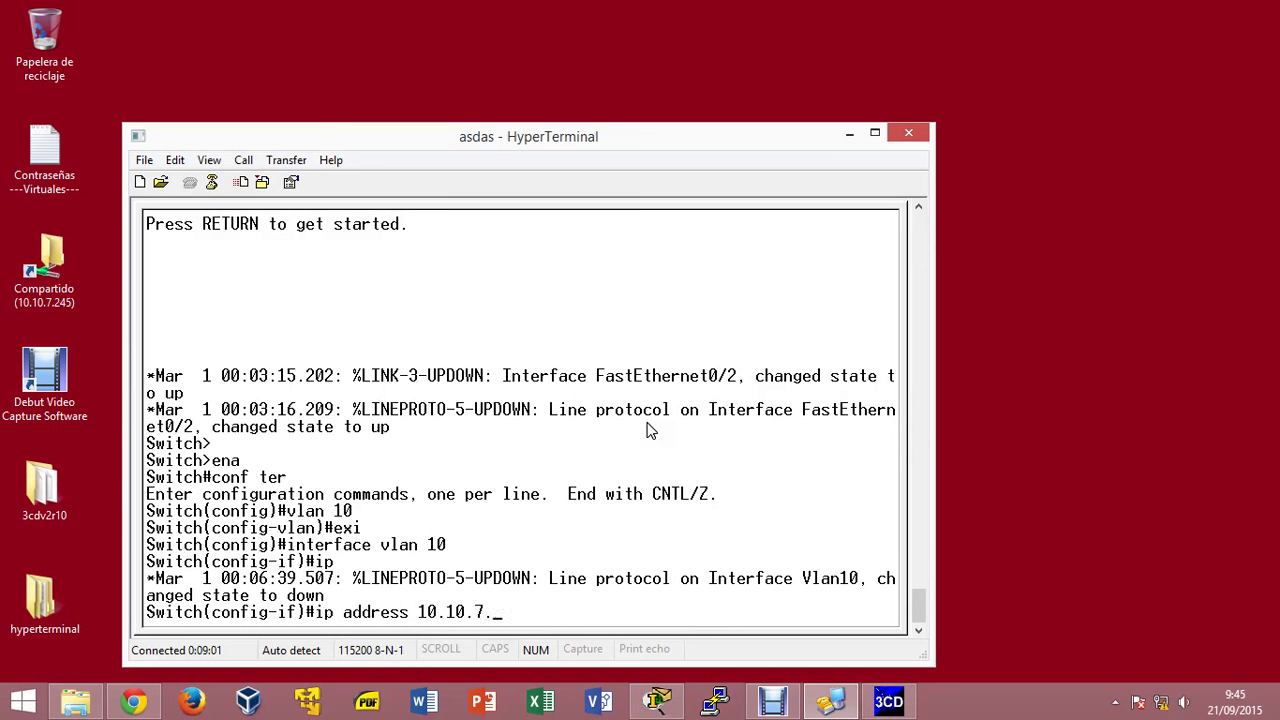
text(101 255.0.0.0)
key(Return)
text(exit)
key(Return)
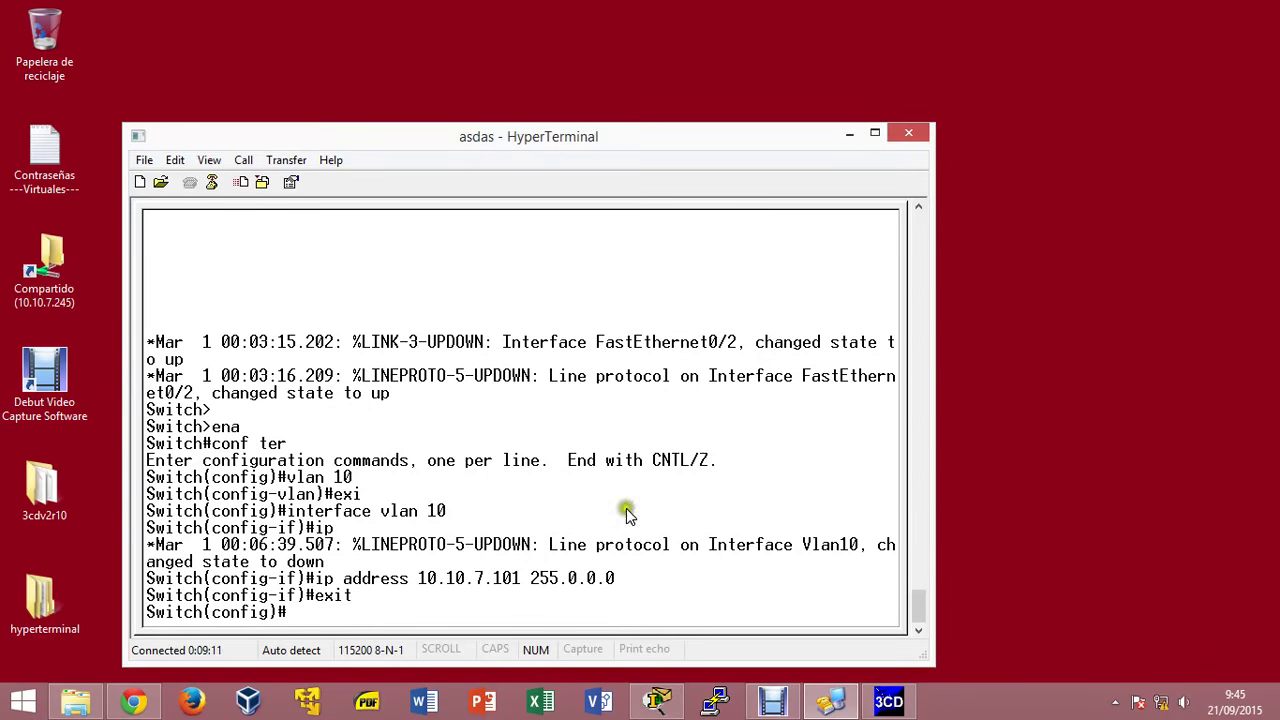
Maximize the HyperTerminal window and enter interface range configuration for port f0/2.
click(874, 138)
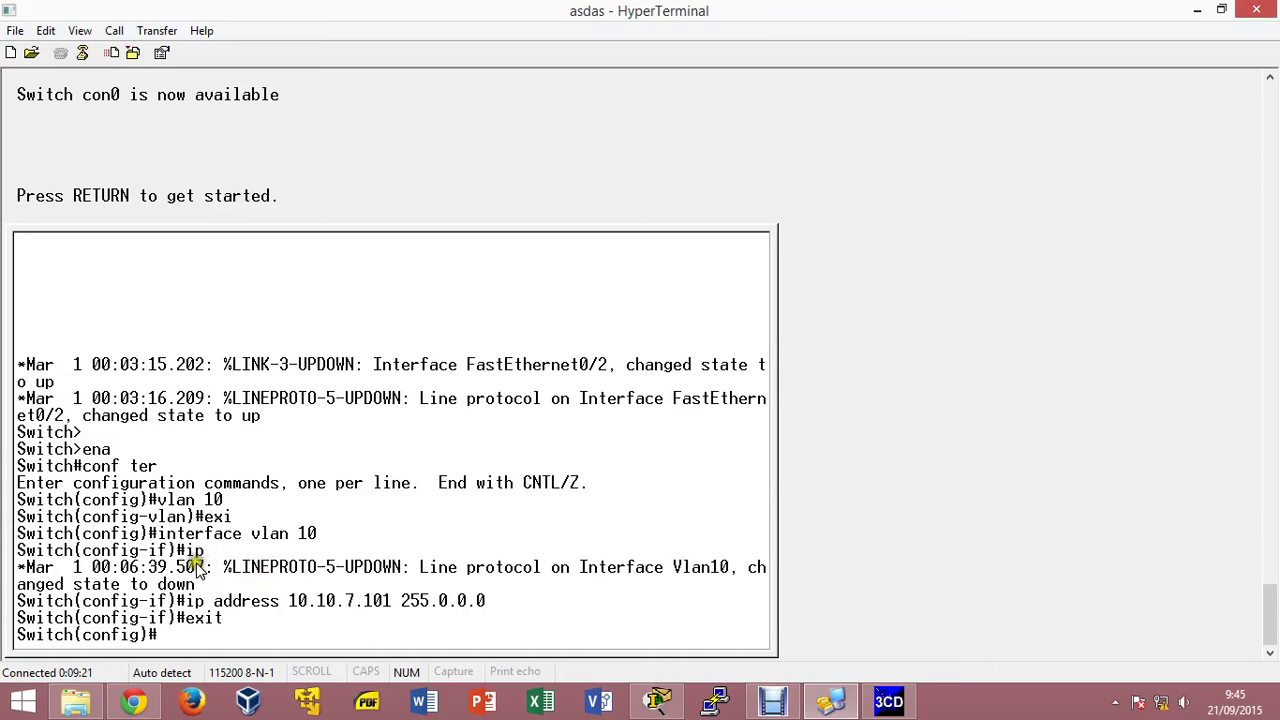
drag(232, 566, 395, 566)
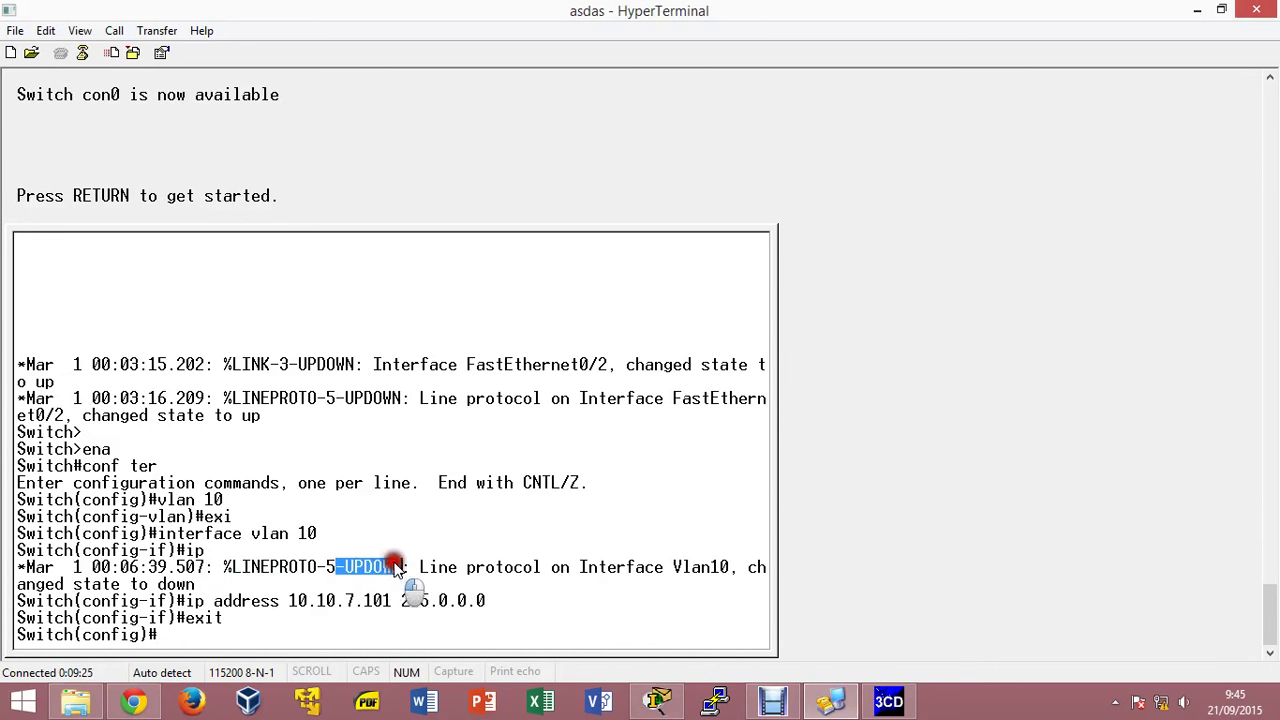
click(185, 637)
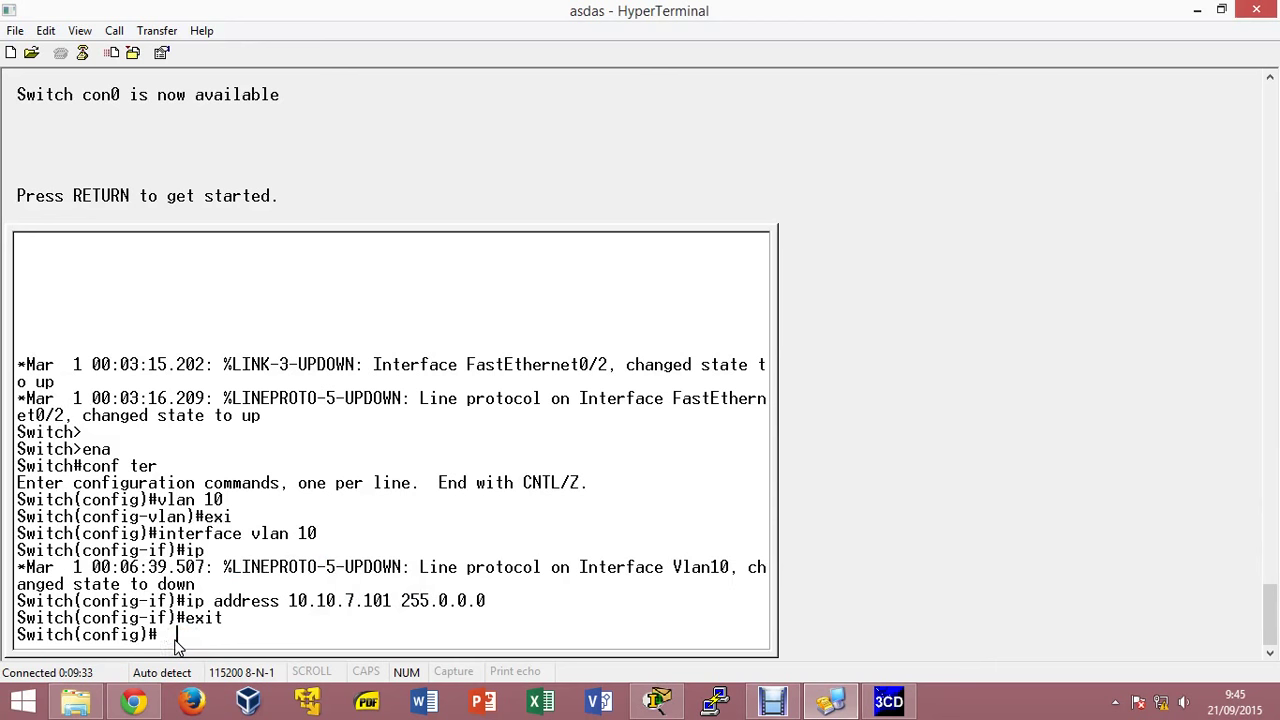
key(Return)
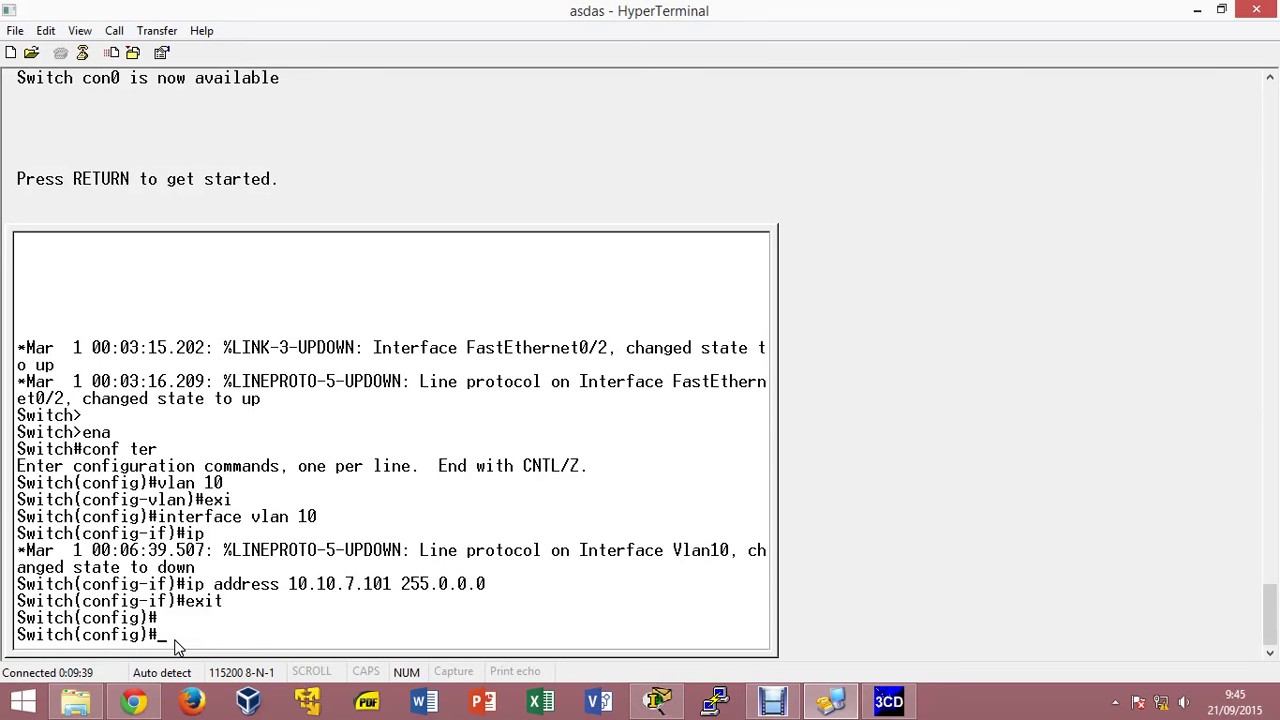
text(interface range f0/)
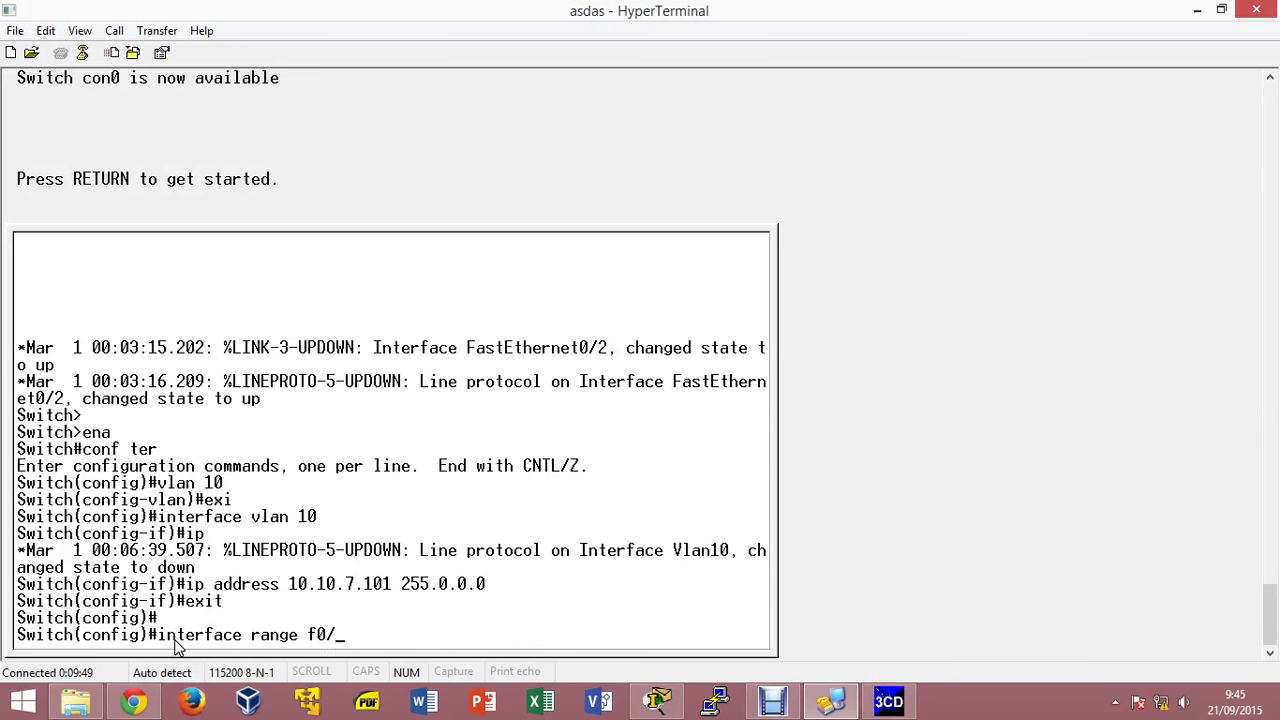
text(2)
key(Return)
Assign port f0/2 to VLAN 10 with the switchport access vlan 10 command.
text(swi)
key(Tab)
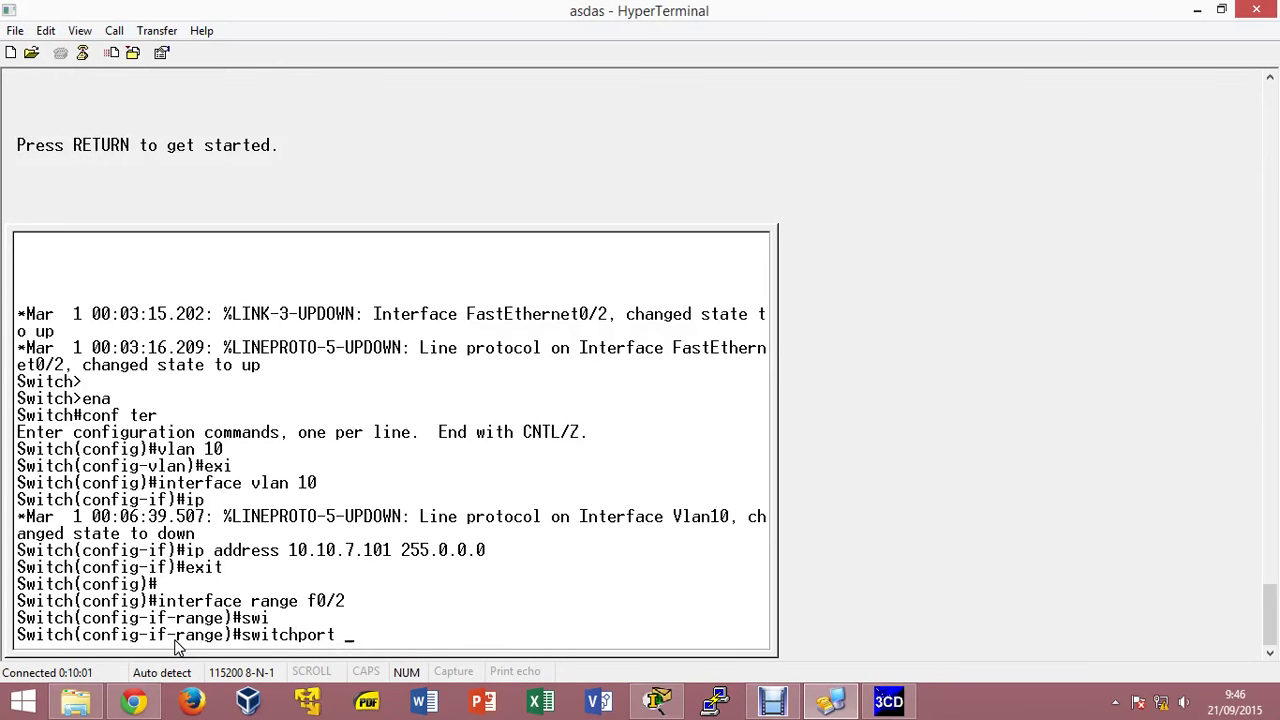
text(ac)
key(Tab)
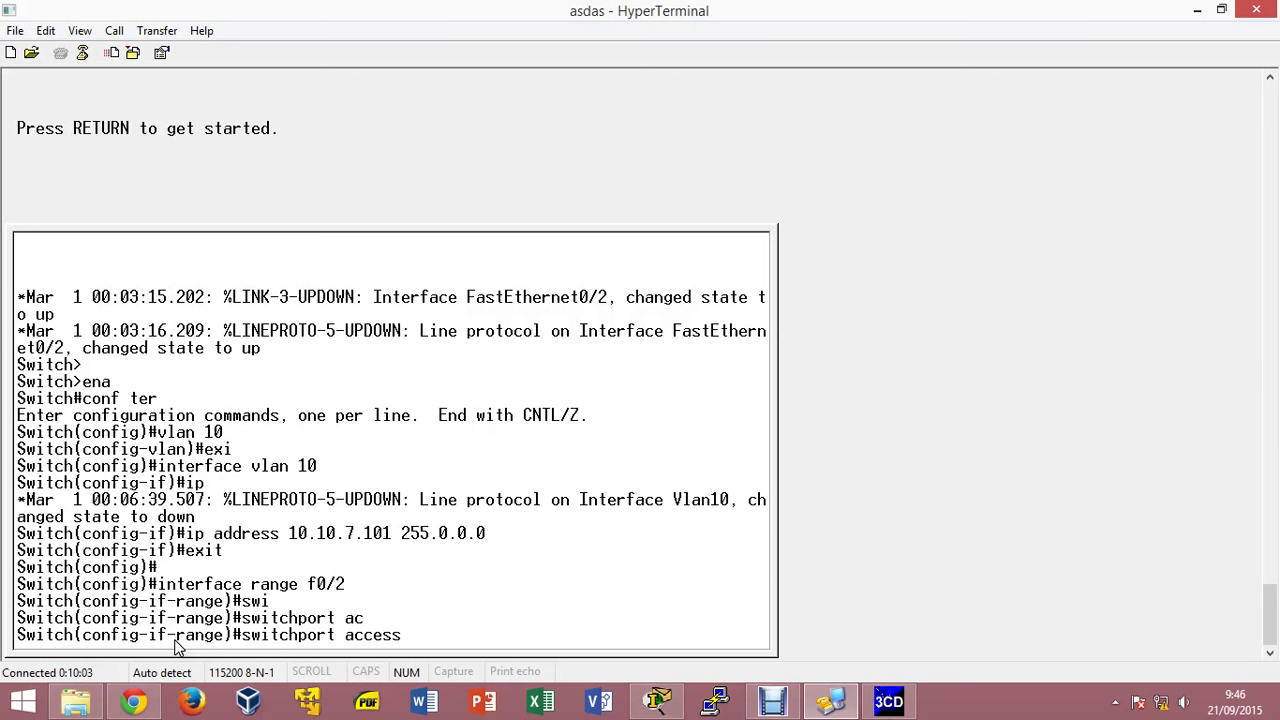
text(v)
key(Tab)
text(10)
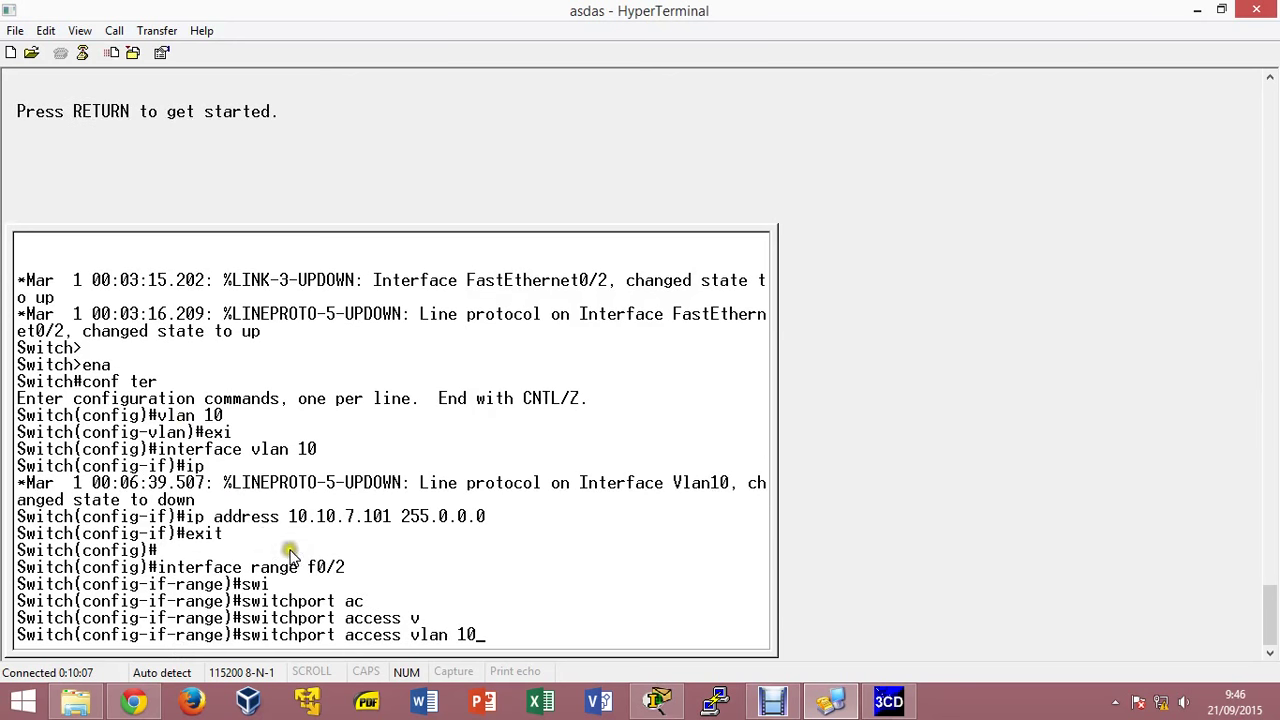
drag(308, 567, 355, 567)
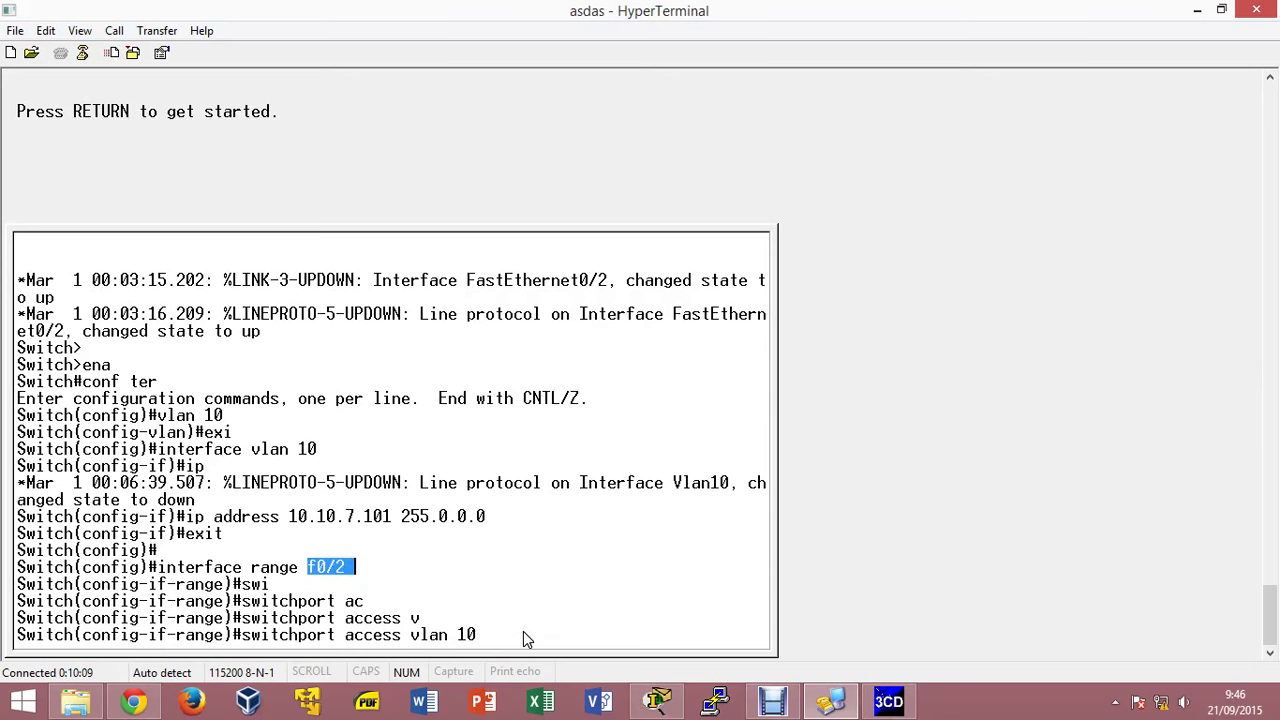
key(Return)
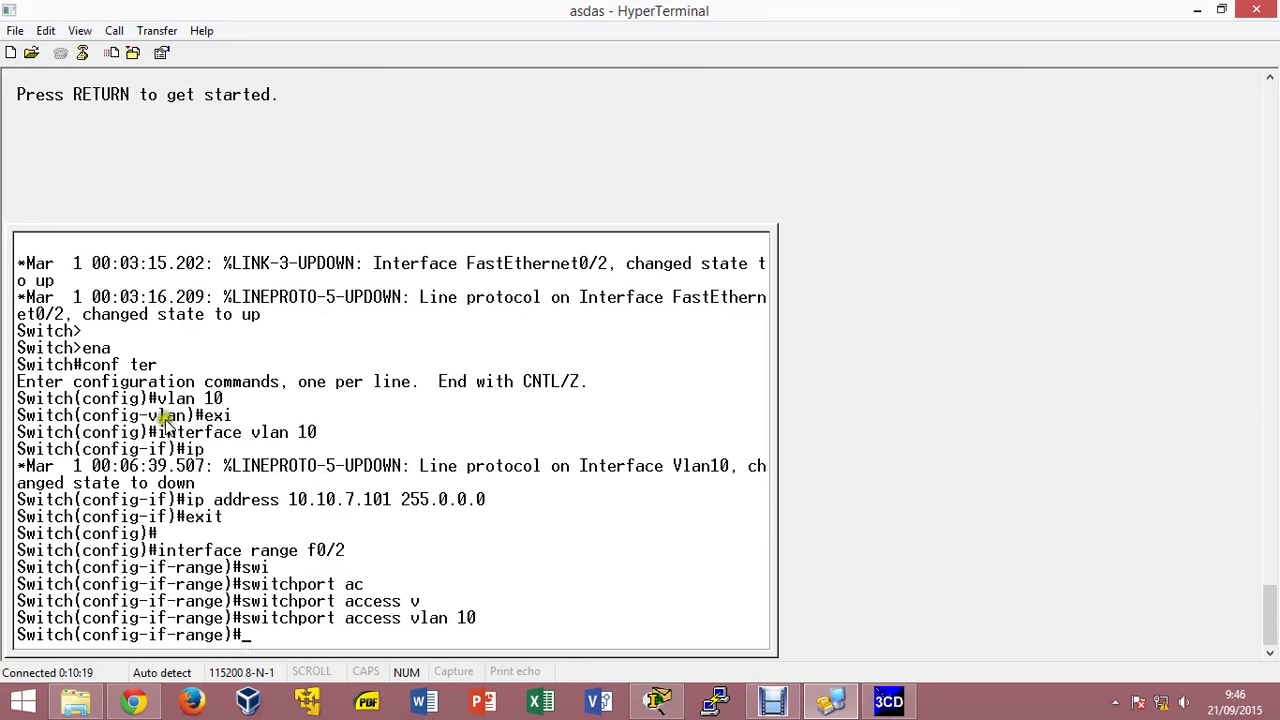
Review the entered VLAN, IP address and switchport commands, exit the interface range and return to the switch's privileged EXEC mode.
drag(164, 398, 321, 433)
drag(182, 500, 497, 507)
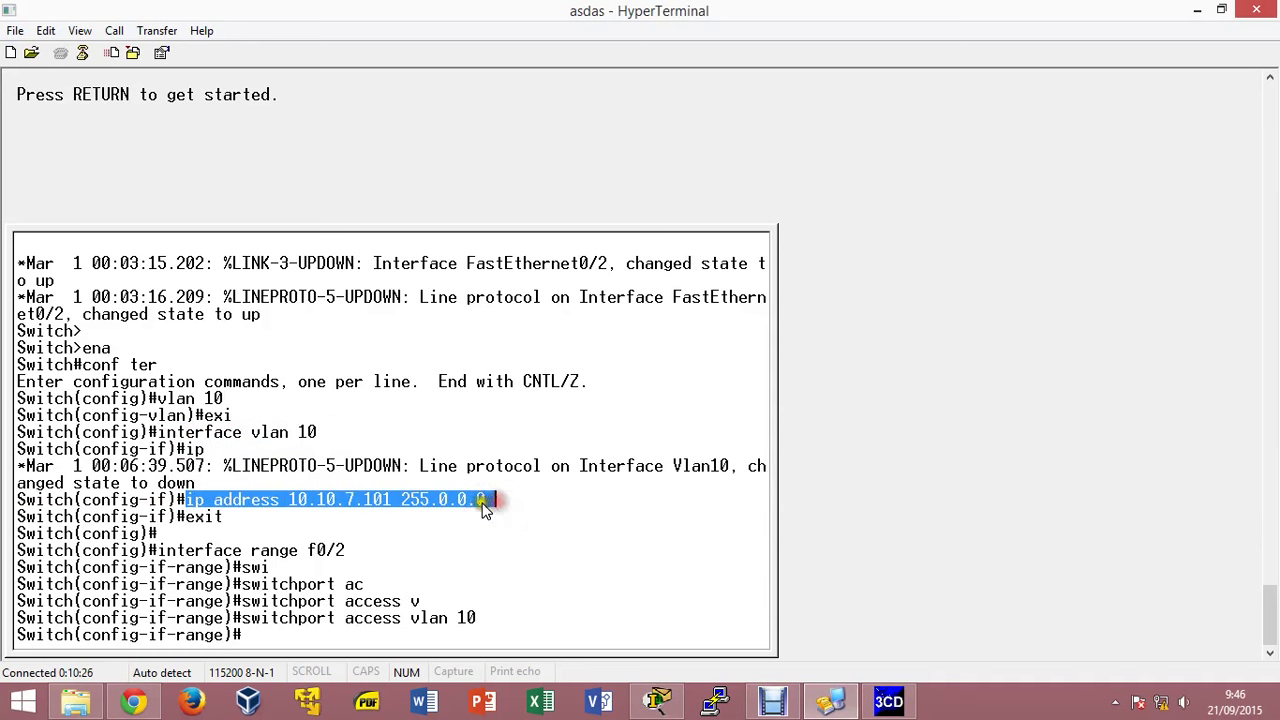
drag(241, 618, 514, 609)
click(487, 620)
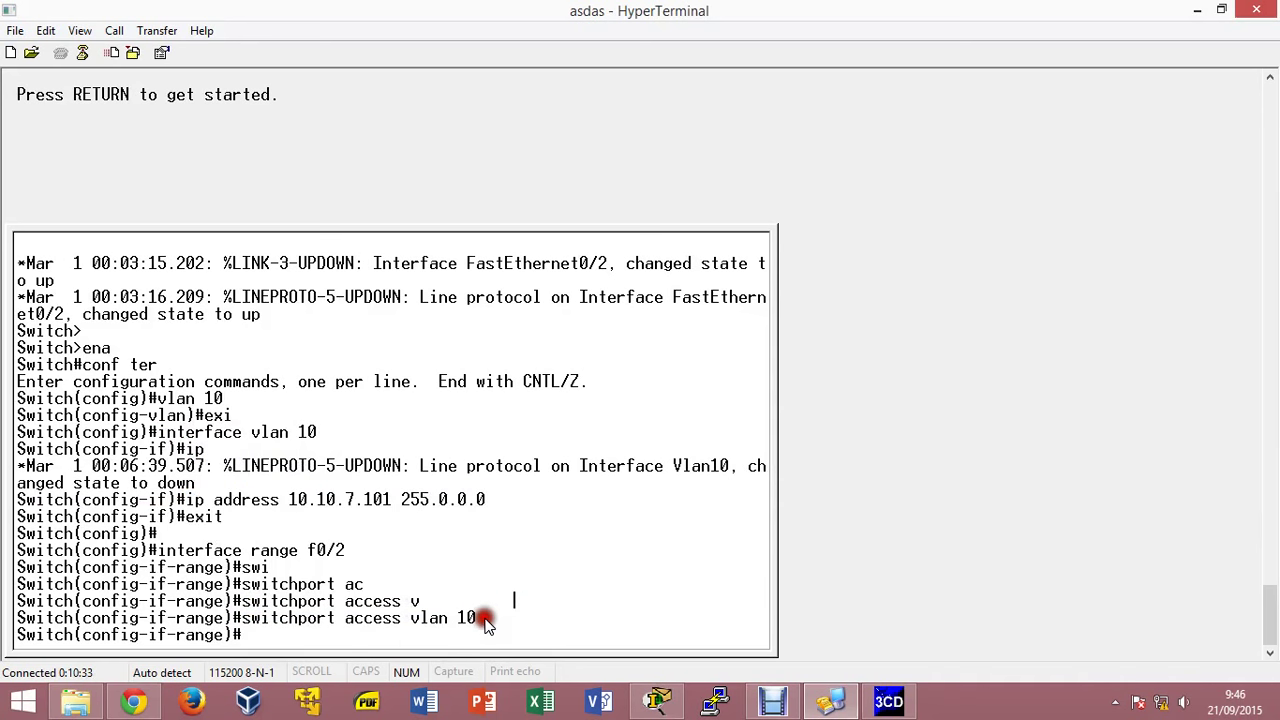
text(exit)
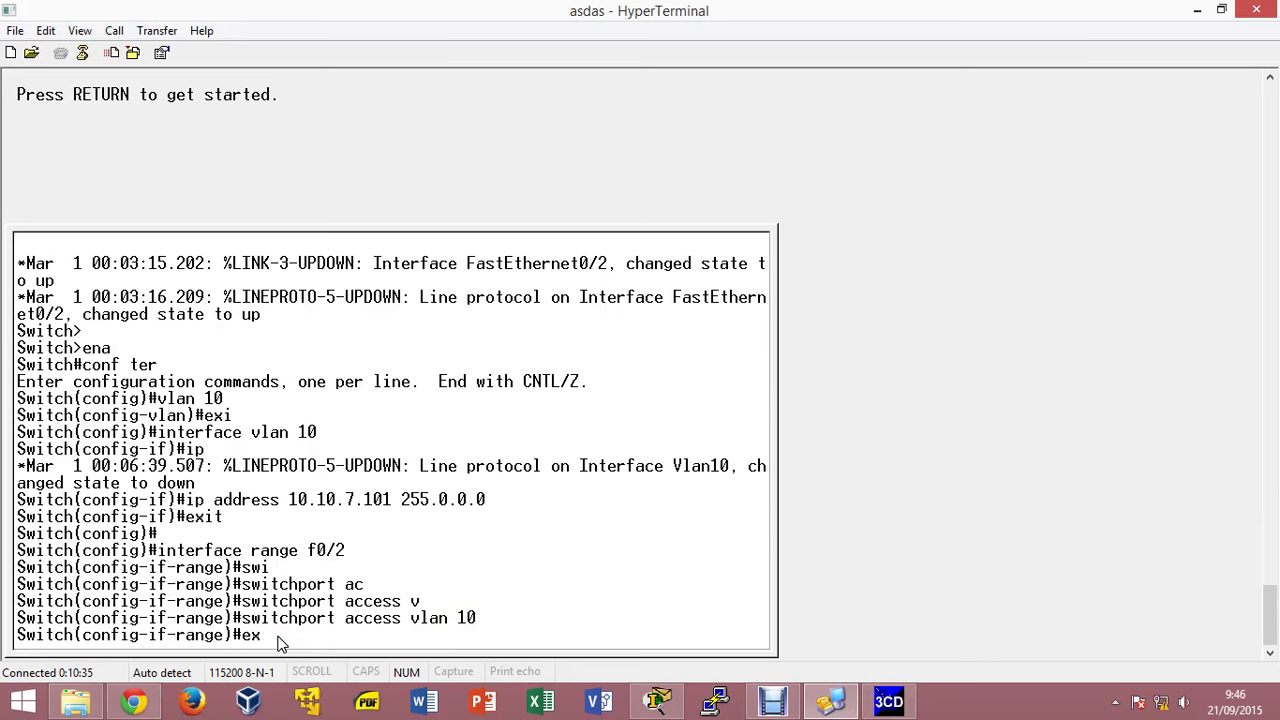
key(Return)
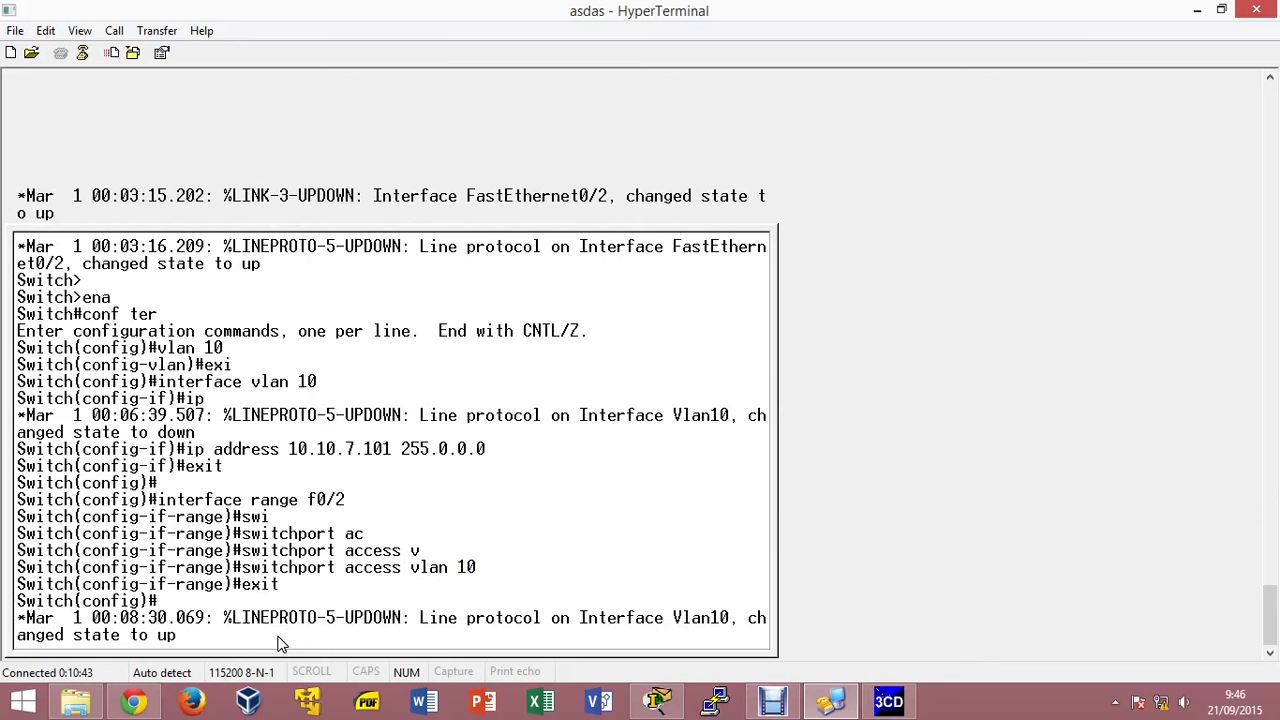
key(ctrl+z)
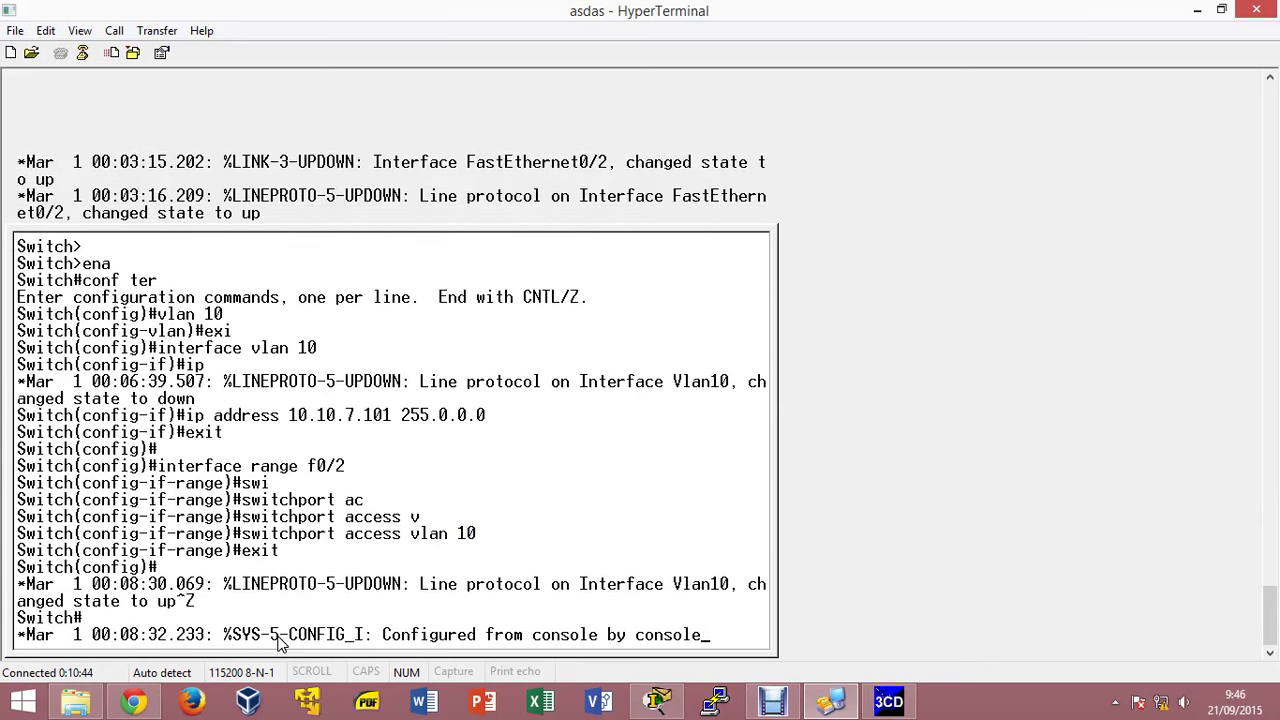
key(Return)
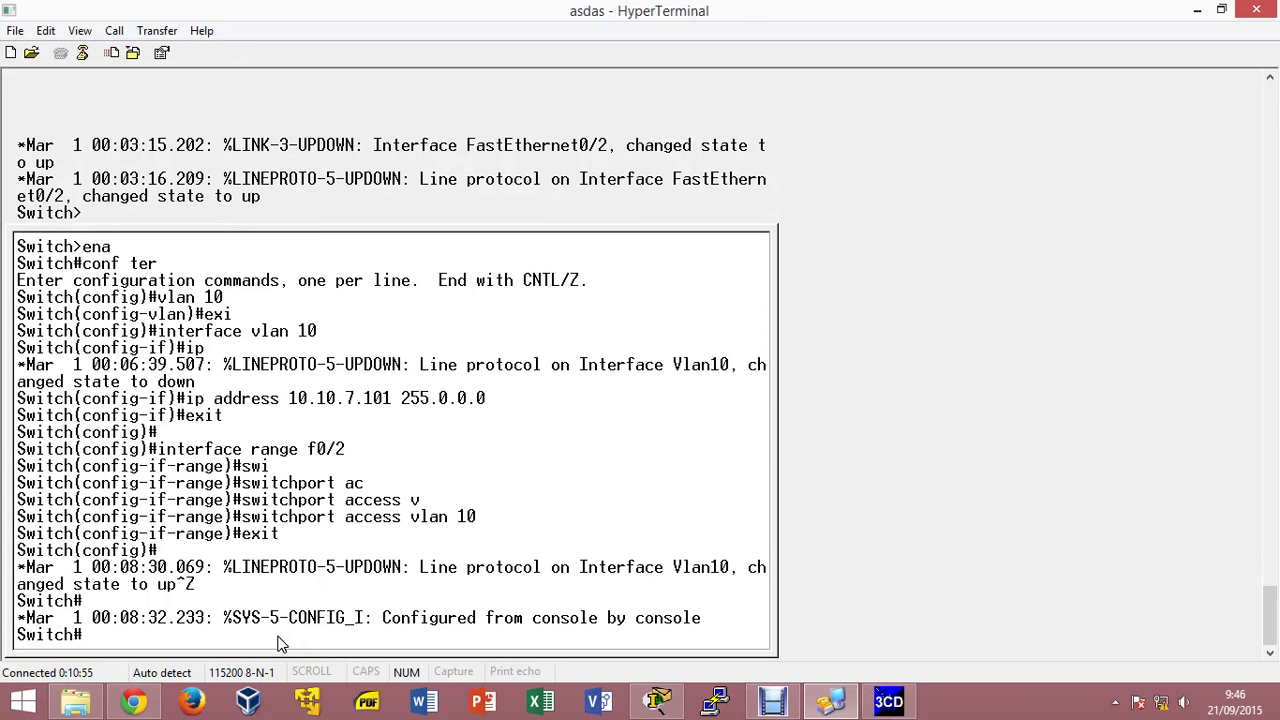
List the full contents of the switch's flash memory with sh flash:.
text(sh flas)
key(Tab)
key(Return)
key(space)
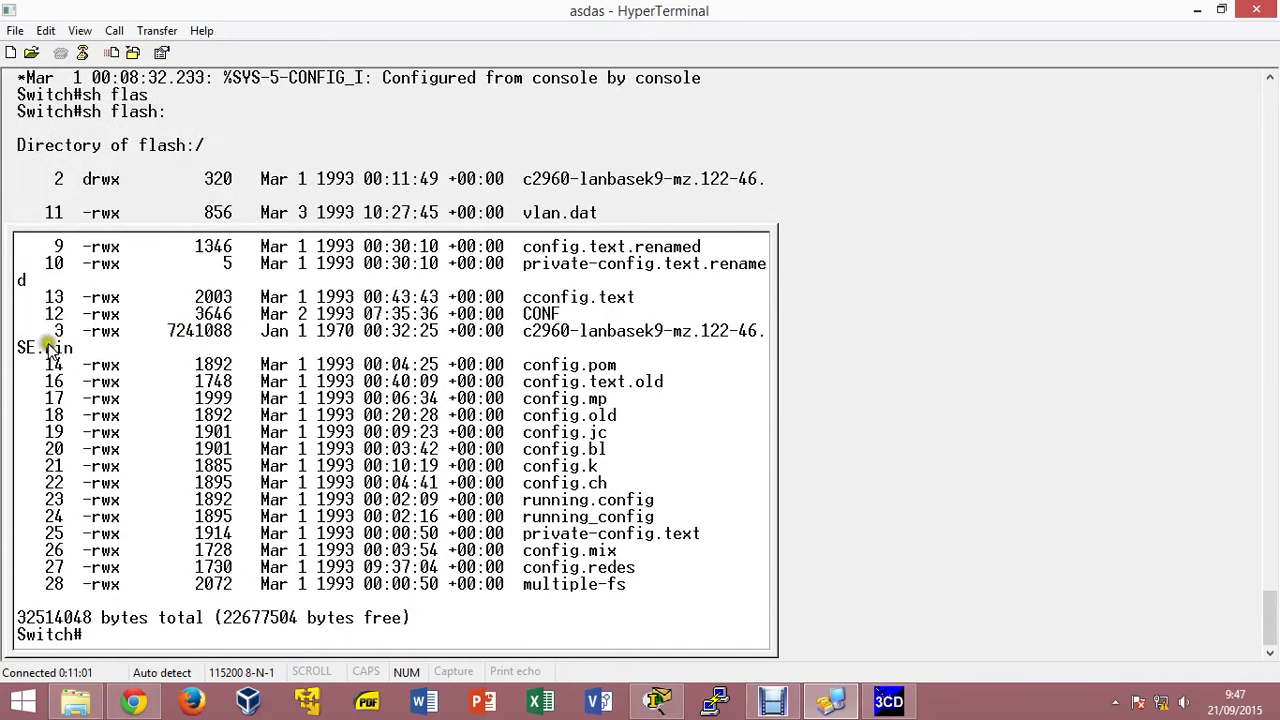
Copy the image file name c2960-lanbasek9-mz.122-46.SE.bin from the flash listing.
drag(35, 354, 62, 356)
drag(531, 333, 73, 350)
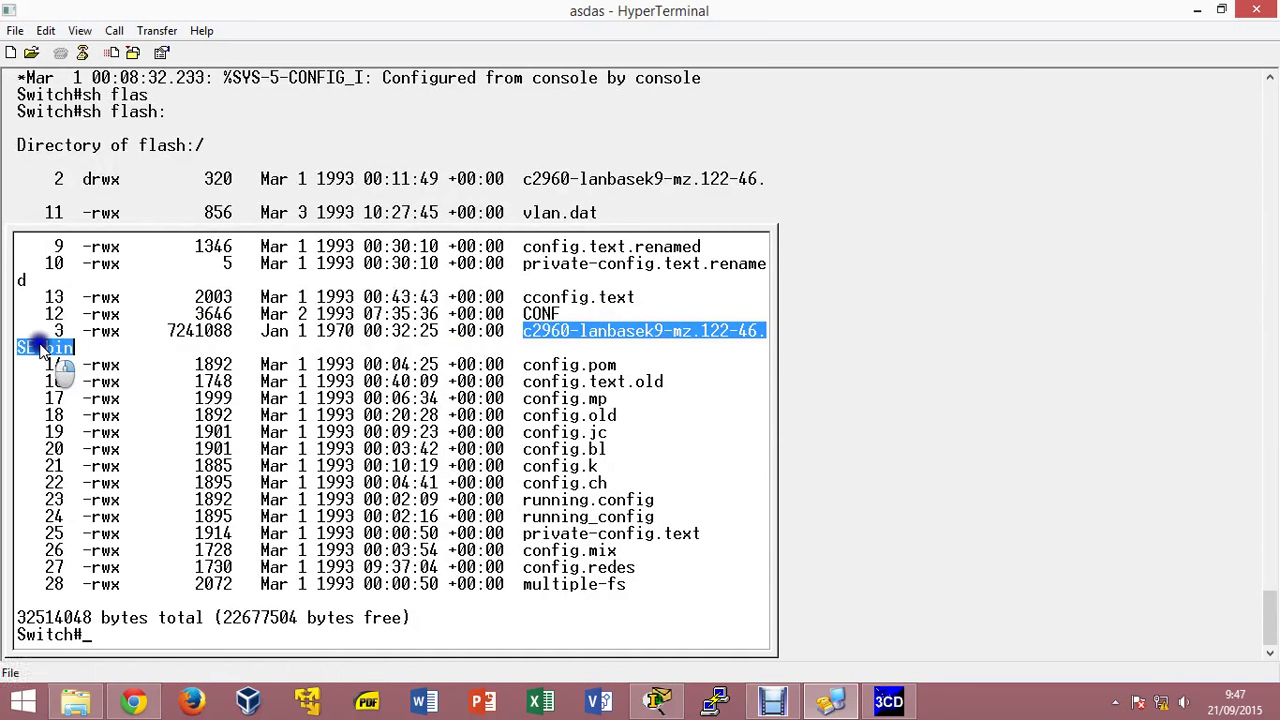
right_click(38, 346)
click(120, 426)
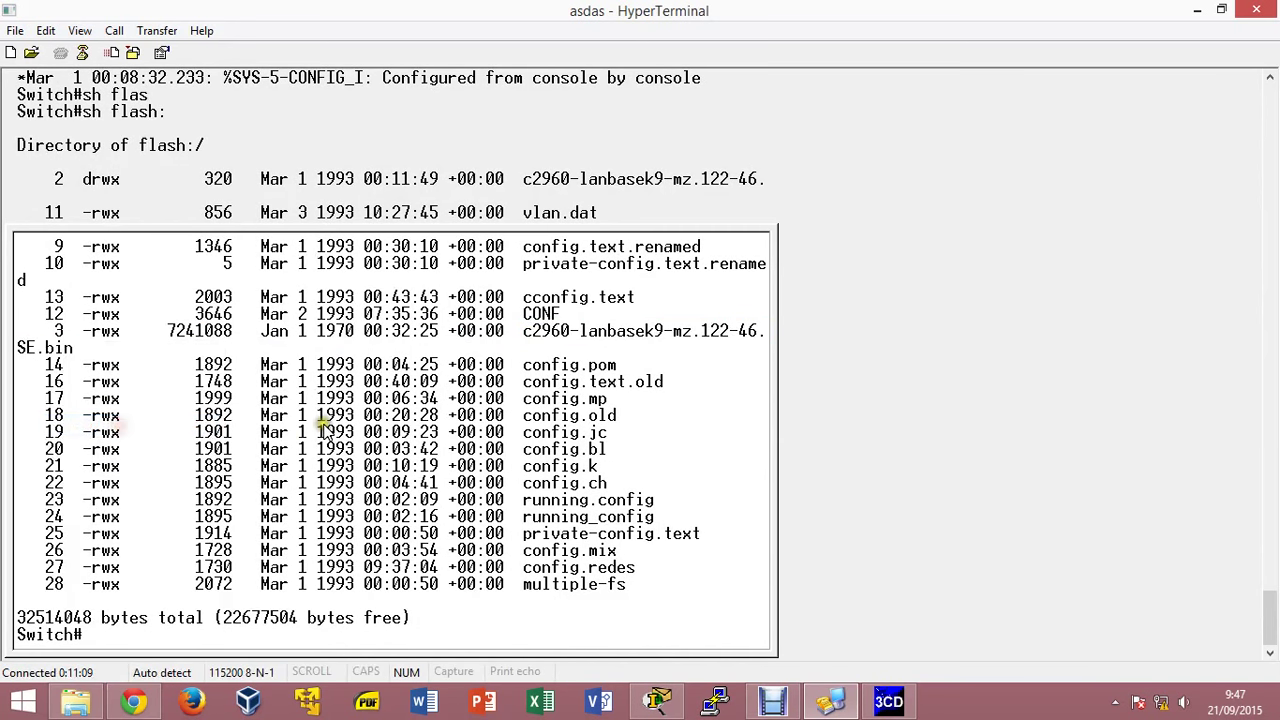
Open Notepad, paste the copied image file name and remove the line break so it forms one line.
key(super+r)
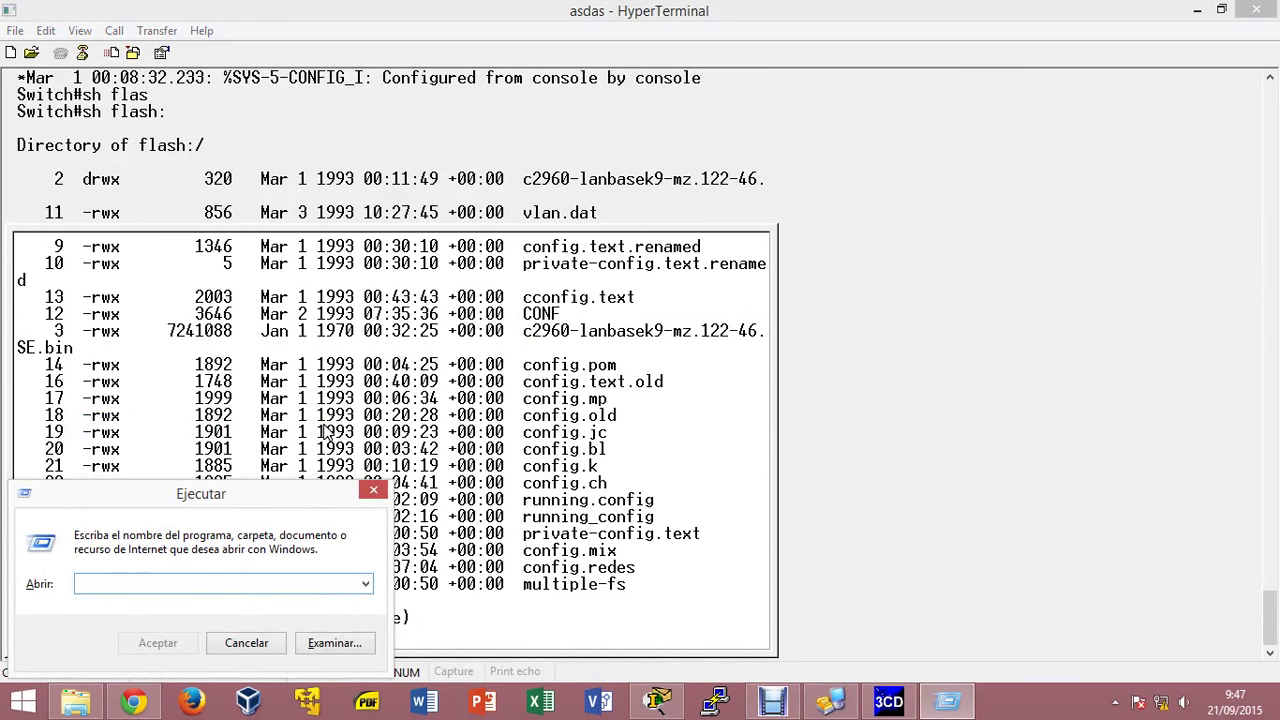
text(notepad)
key(Return)
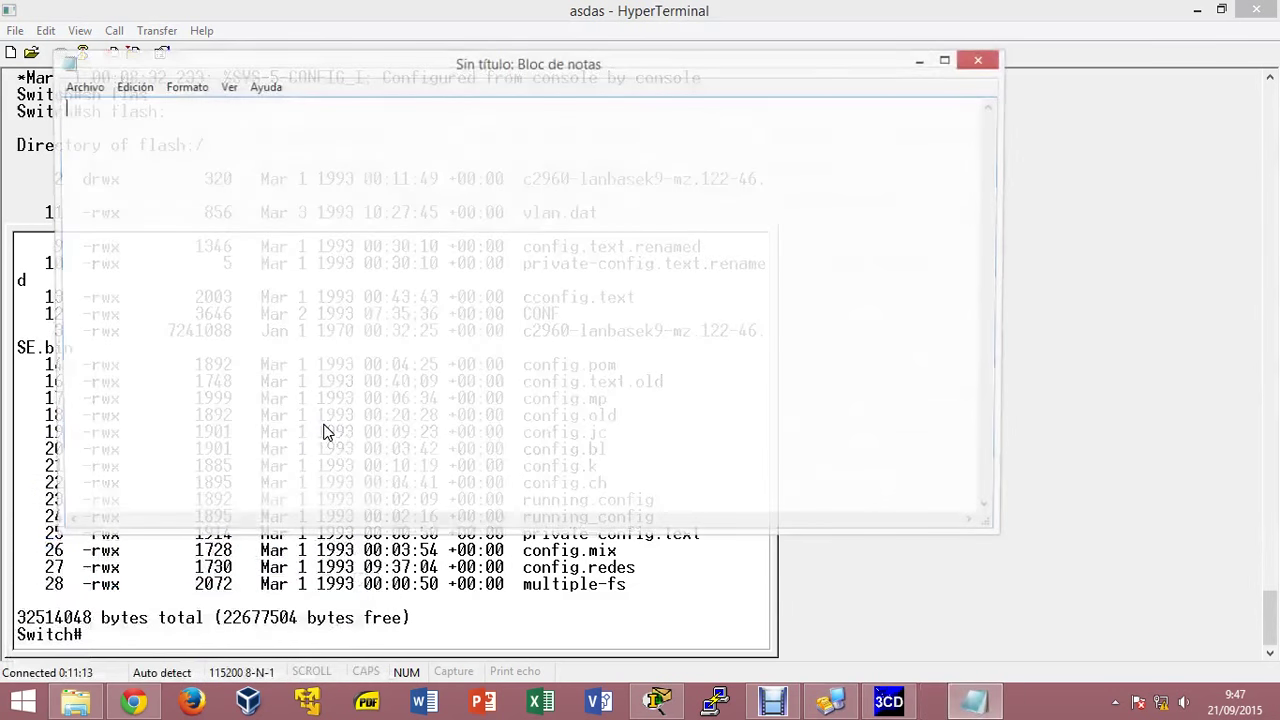
key(ctrl+v)
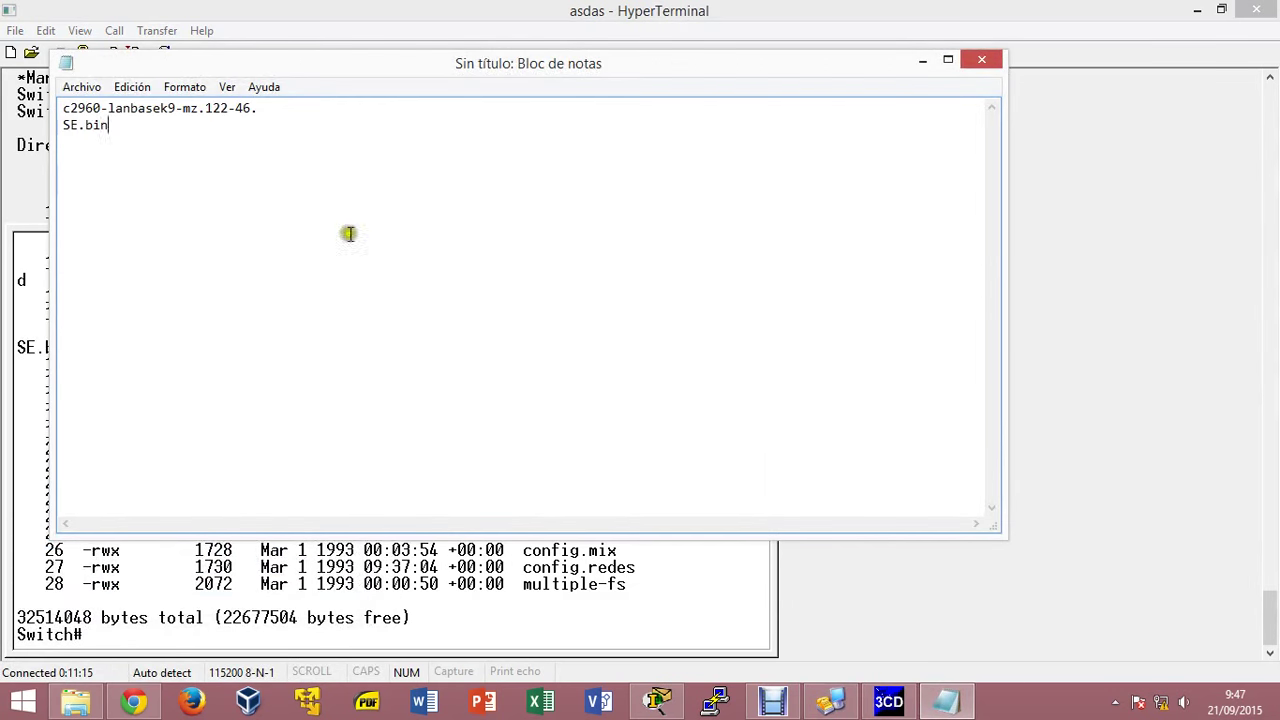
click(257, 107)
key(Delete)
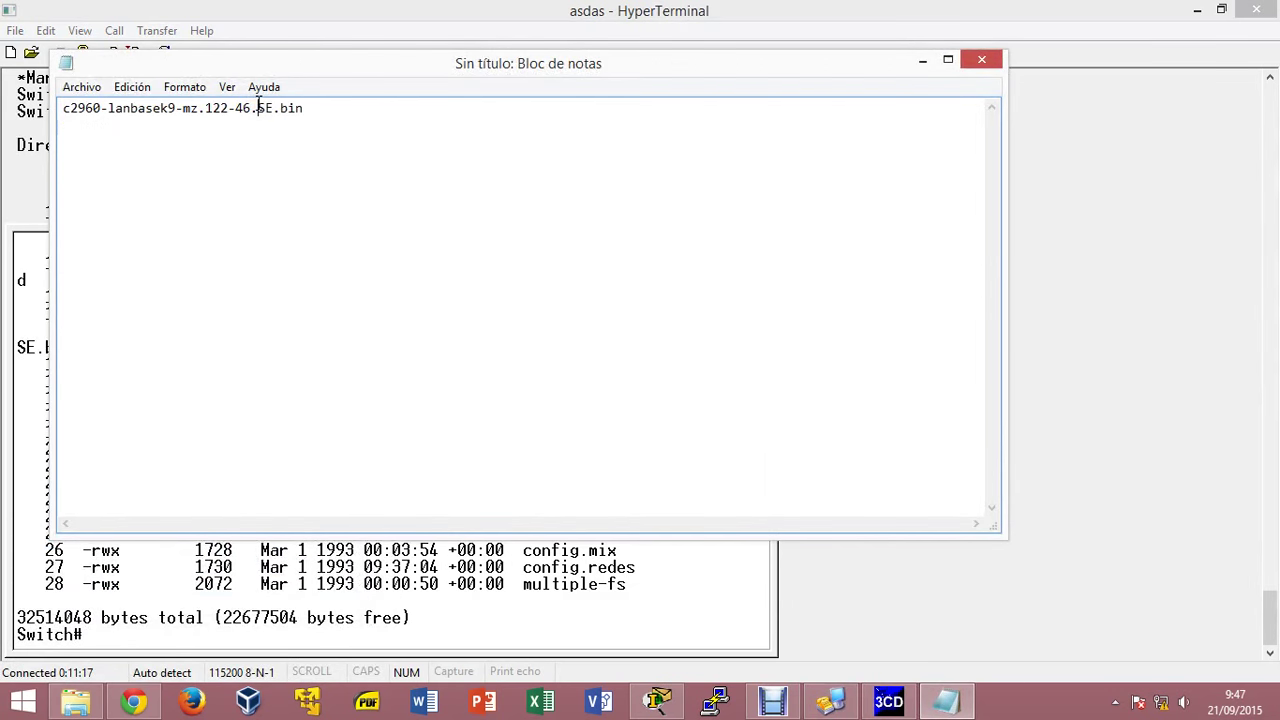
Copy the joined file name c2960-lanbasek9-mz.122-46.SE.bin from Notepad and minimize Notepad to return to HyperTerminal.
drag(317, 118, 50, 112)
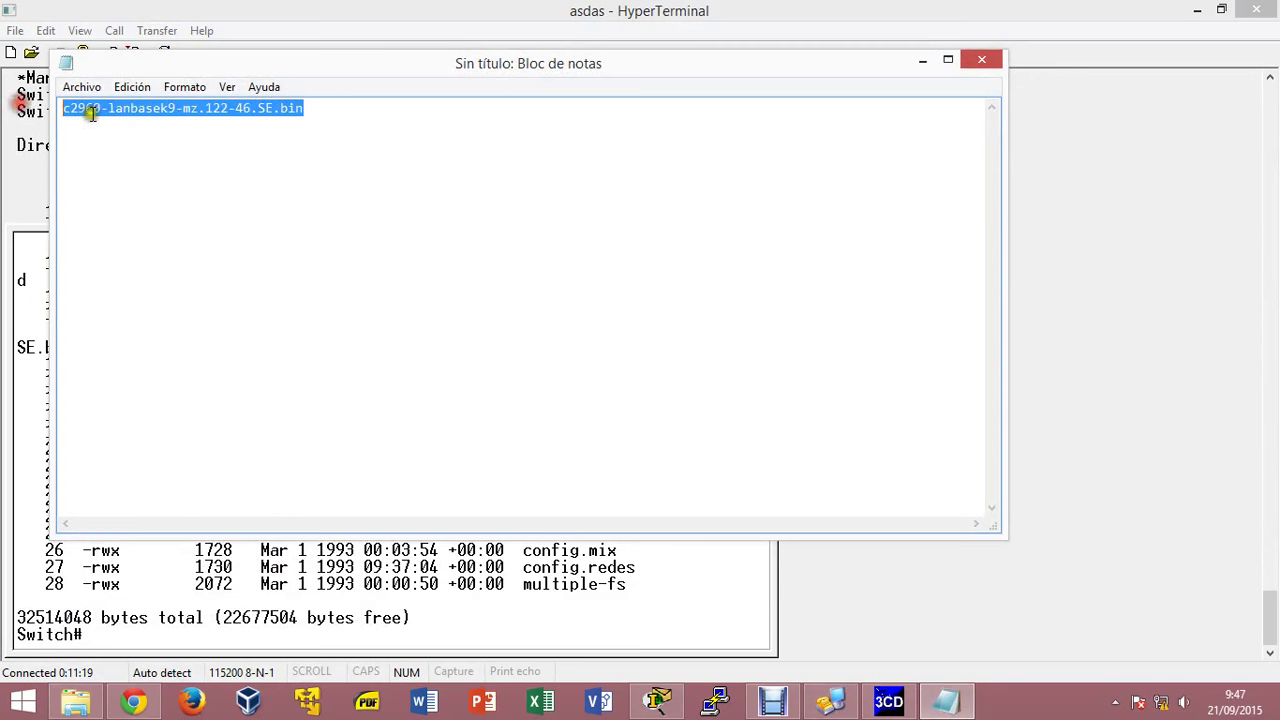
right_click(97, 113)
click(202, 174)
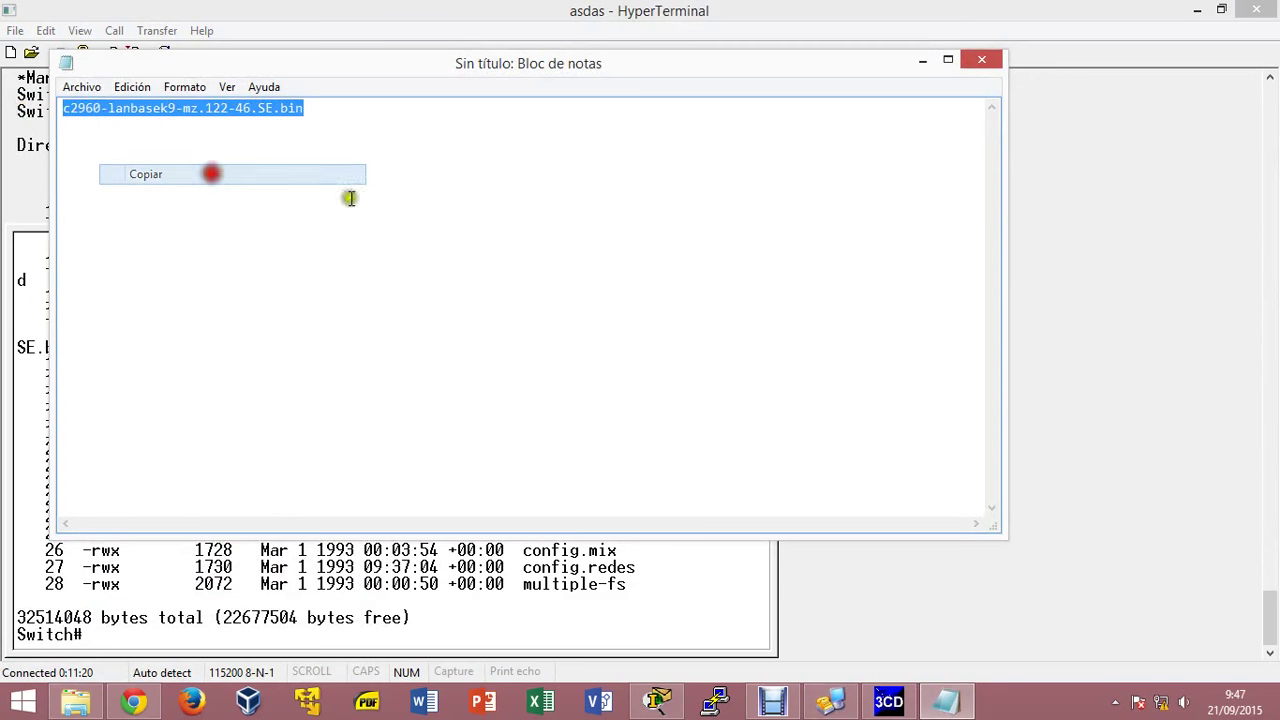
click(920, 60)
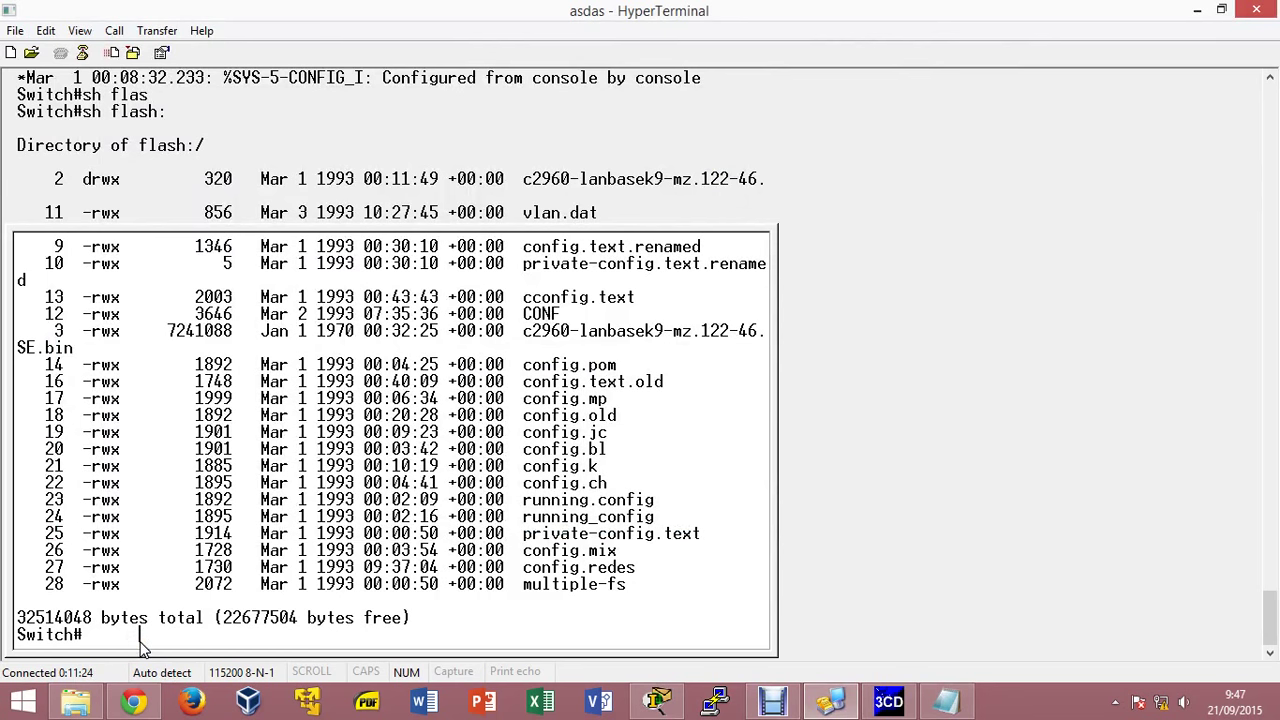
Start a copy from flash to the TFTP server with the command copy flash: tftp:.
text(copy flas)
key(Tab)
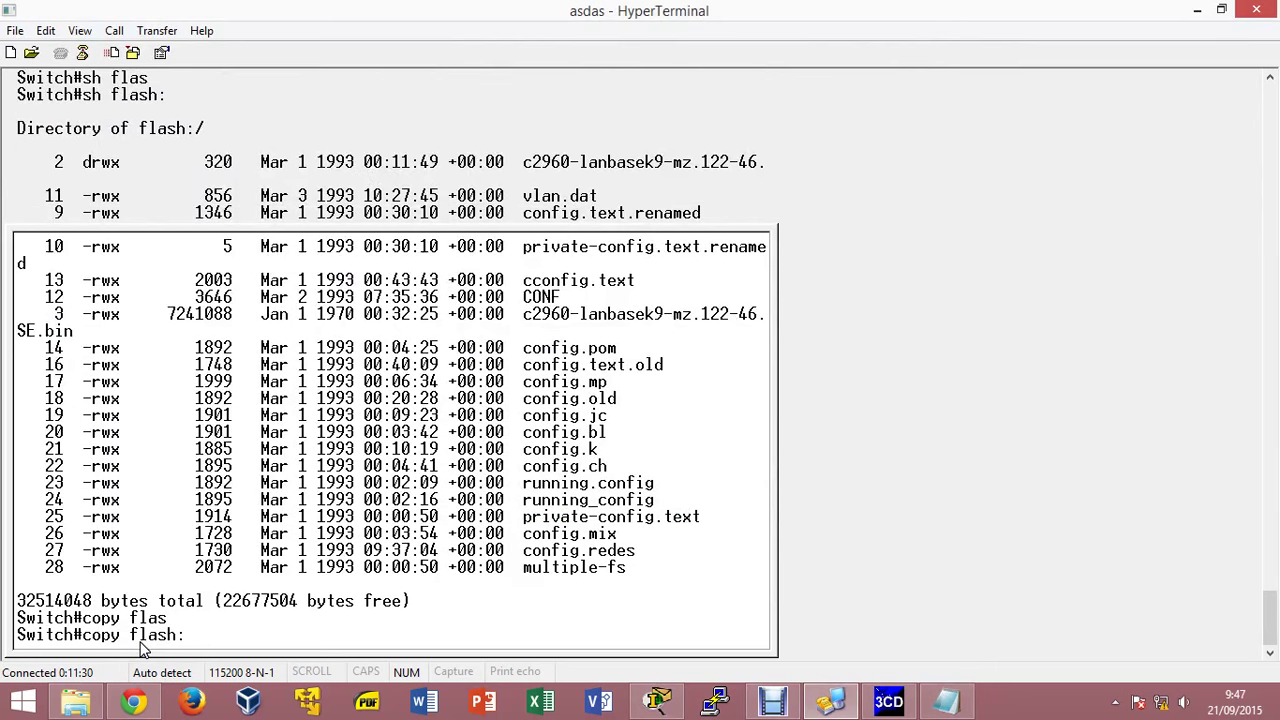
text(tf:)
key(Tab)
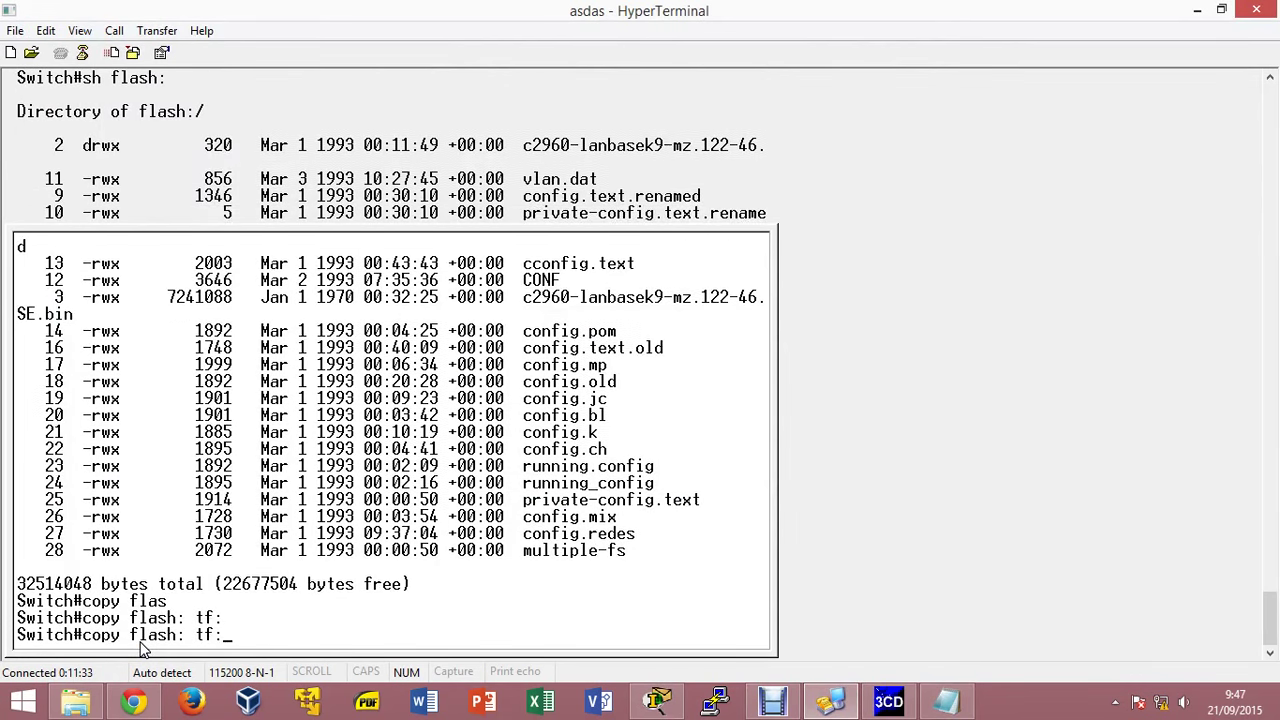
key(Tab)
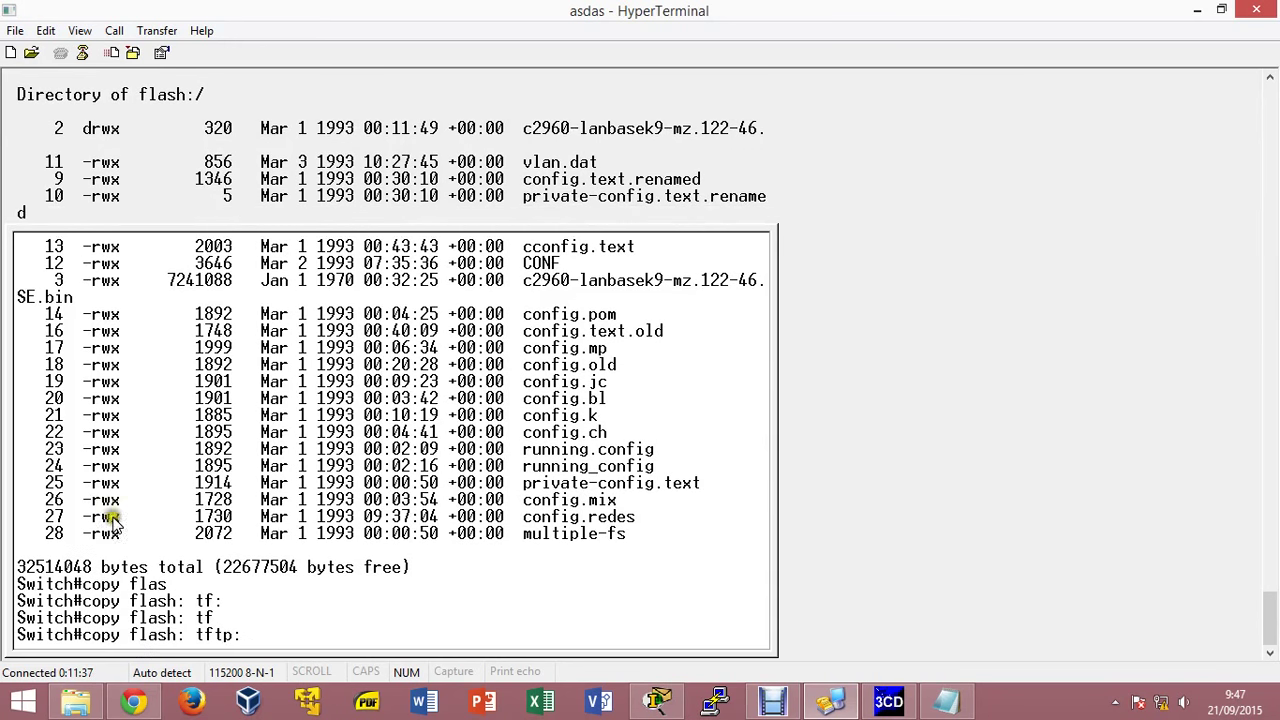
drag(82, 636, 250, 639)
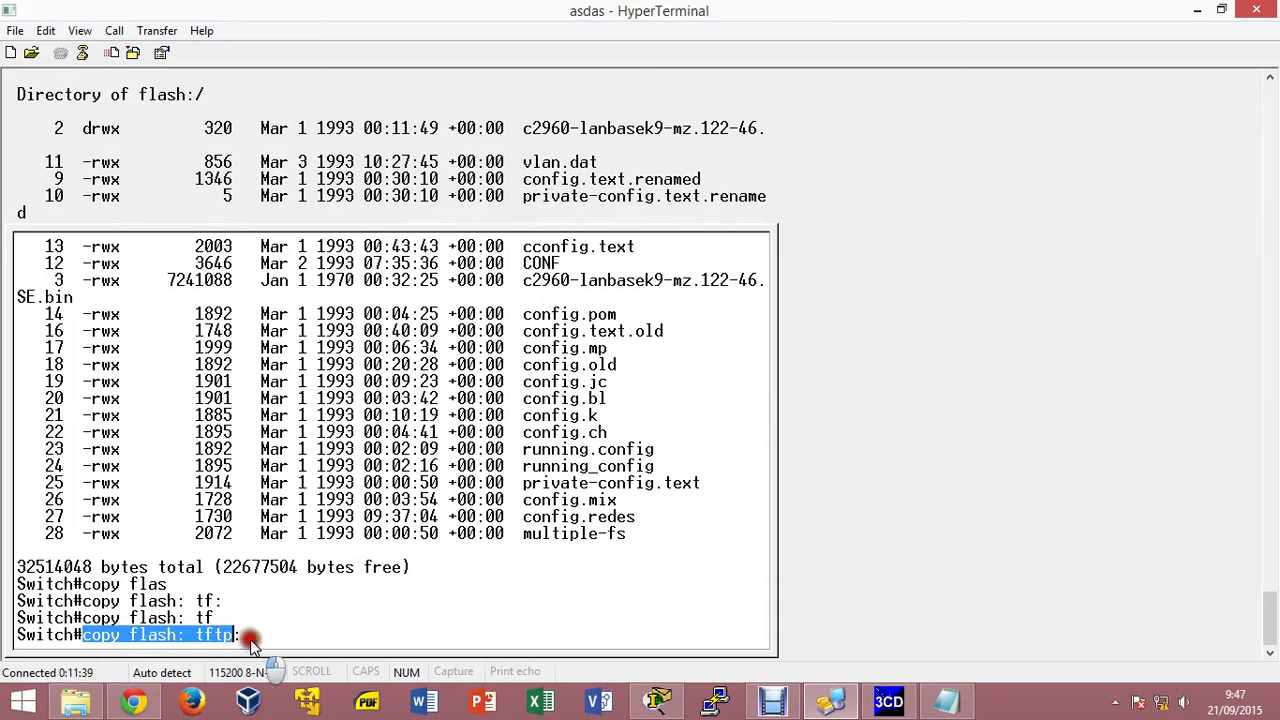
click(255, 639)
key(Return)
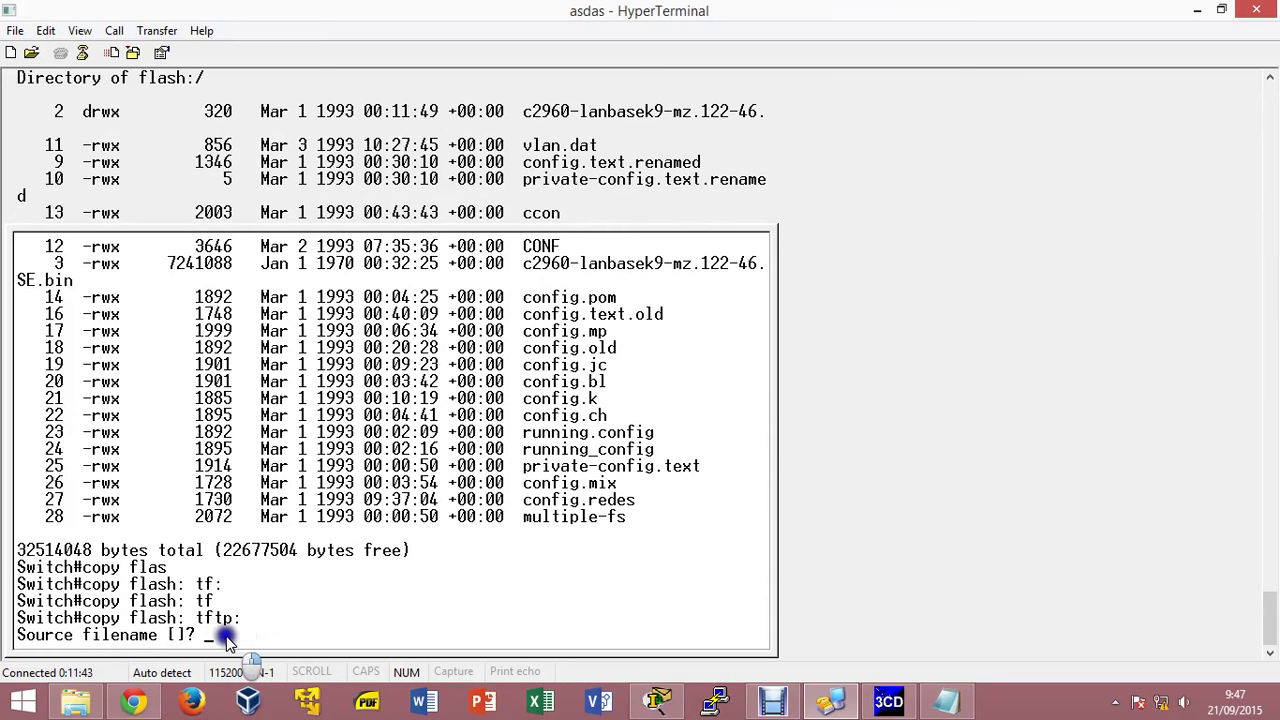
Paste c2960-lanbasek9-mz.122-46.SE.bin as the source filename and enter 10.10.7.100 as the remote host address.
right_click(252, 638)
click(335, 568)
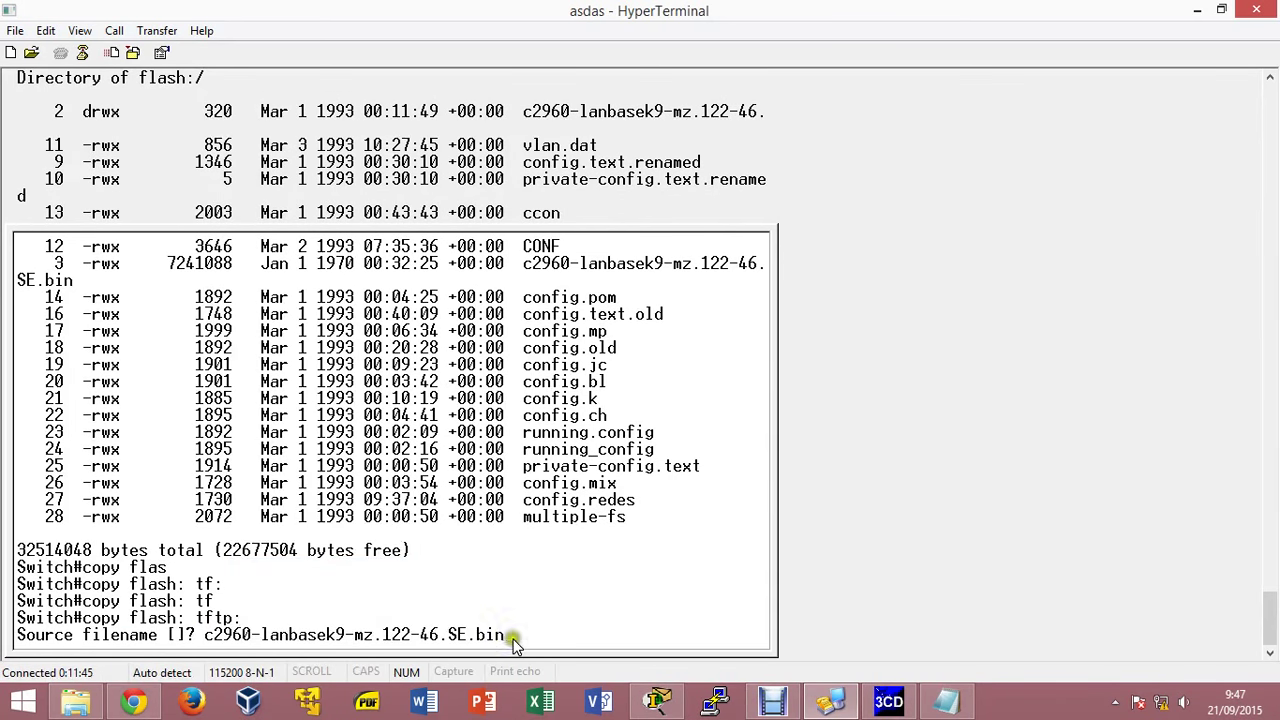
key(Return)
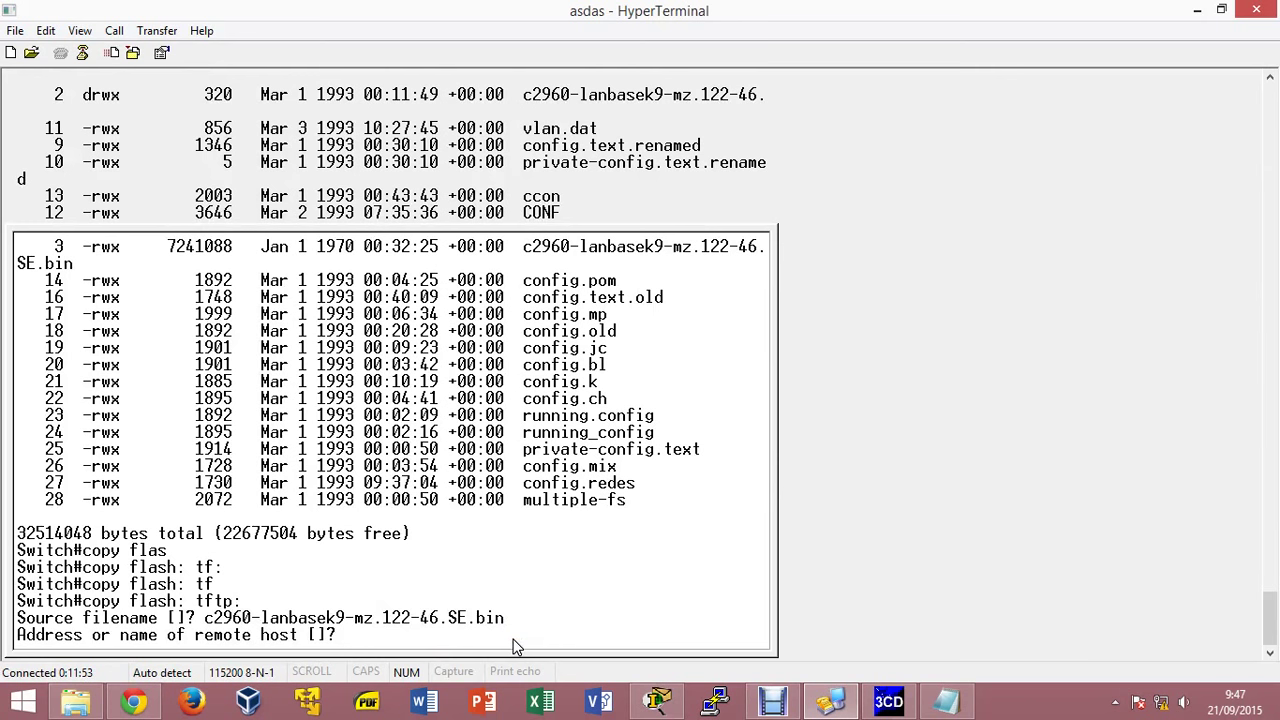
text(10.10.7.100)
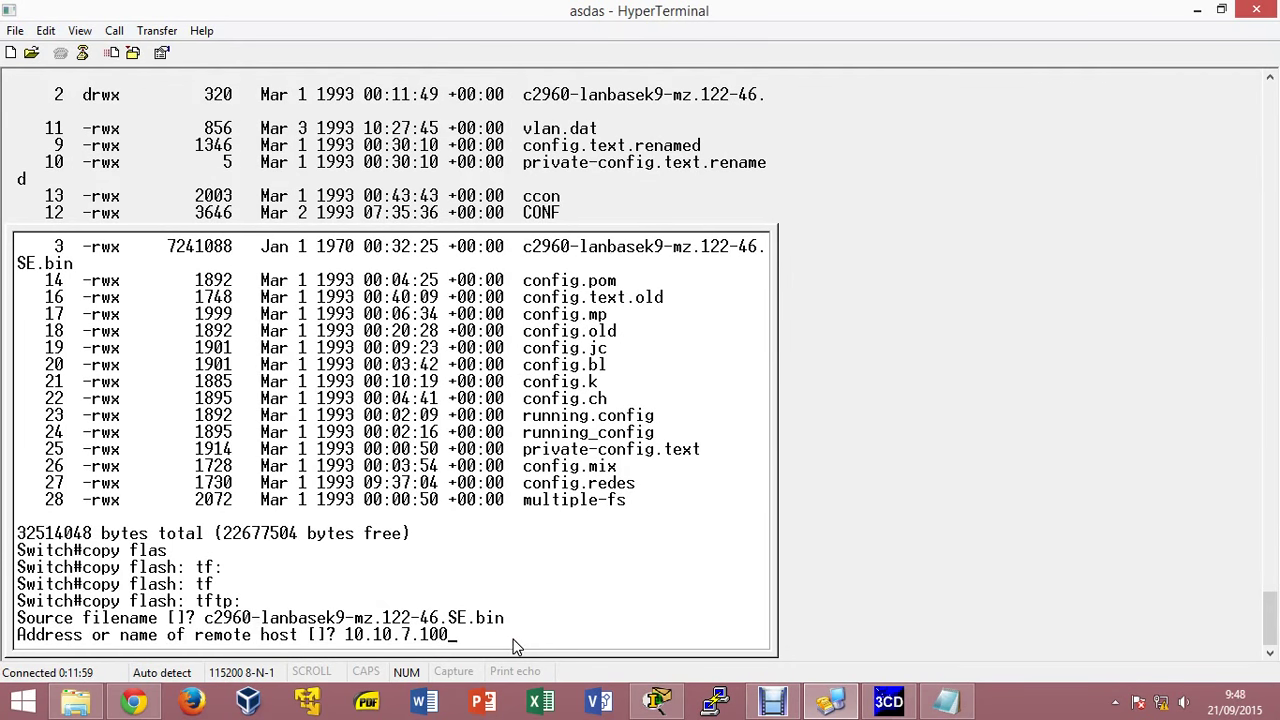
key(Return)
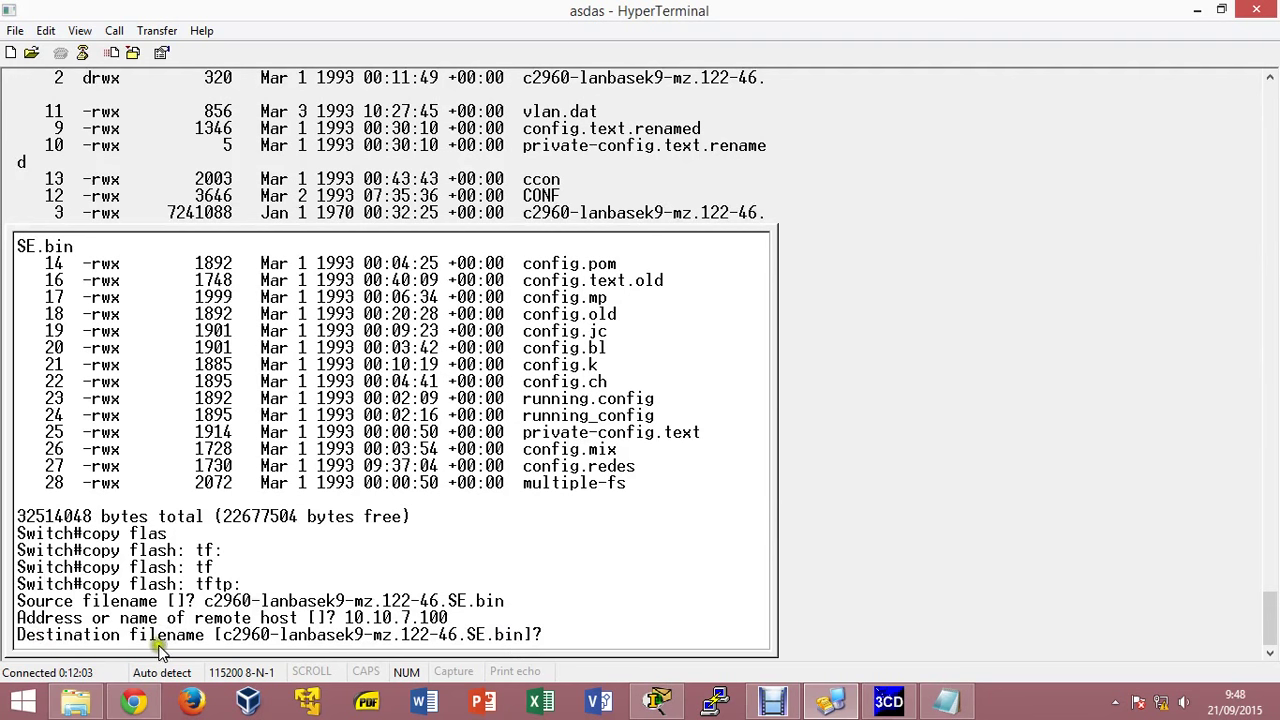
click(222, 637)
mouse_move(222, 640)
mouse_down()
mouse_move(535, 637)
mouse_move(519, 636)
mouse_up()
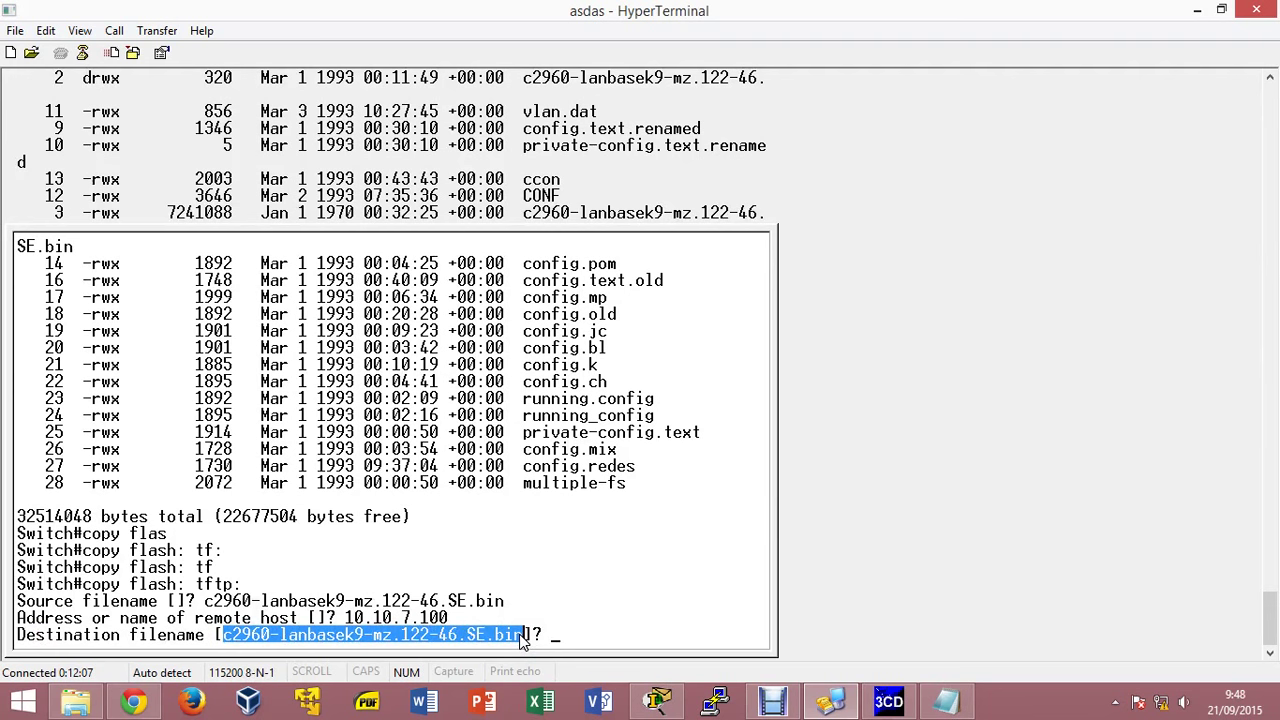
right_click(556, 640)
click(563, 640)
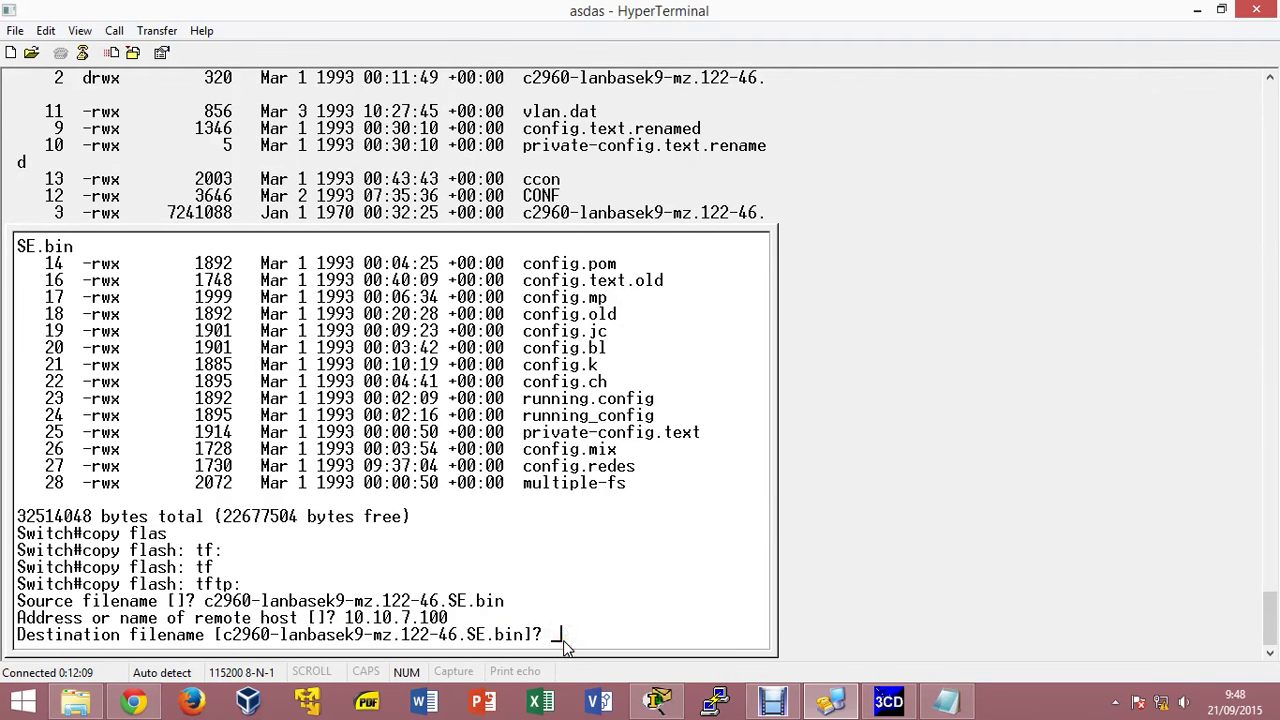
text(gdfgdfgd)
key(BackSpace)
key(BackSpace)
key(BackSpace)
key(BackSpace)
key(BackSpace)
key(BackSpace)
key(BackSpace)
key(BackSpace)
Accept the default destination filename c2960-lanbasek9-mz.122-46.SE.bin to start the image transfer and follow its progress.
key(Return)
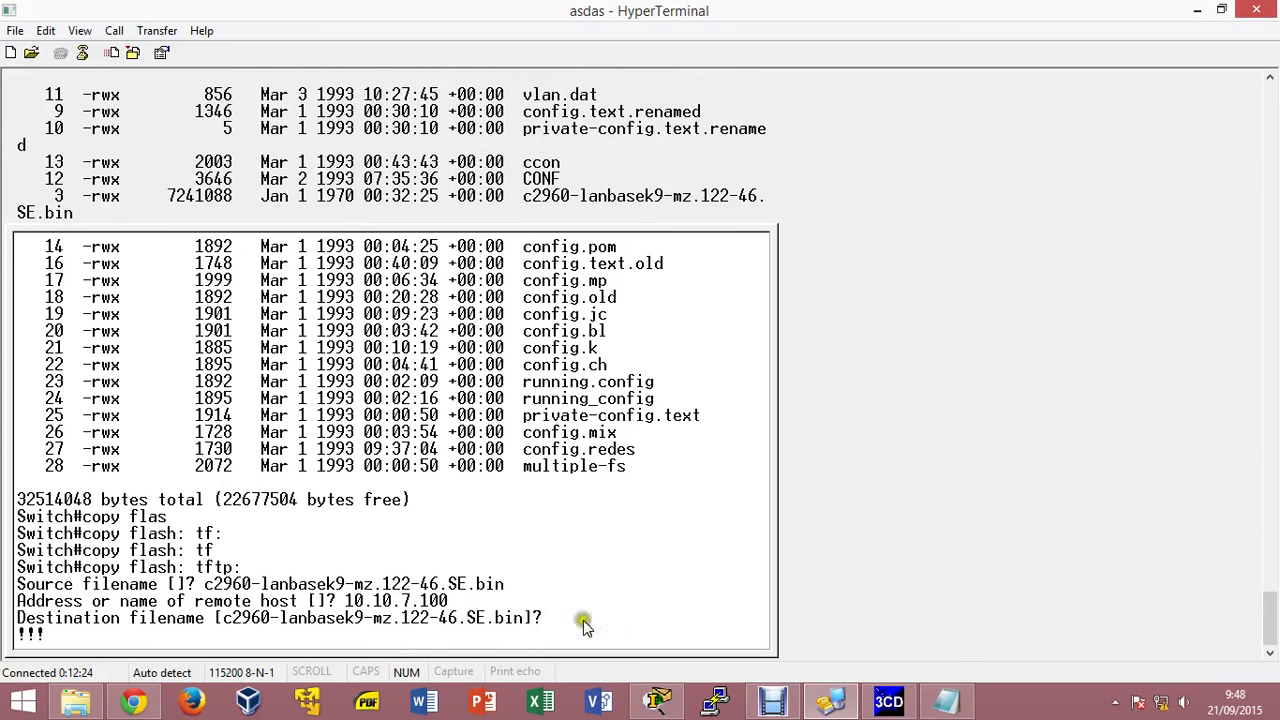
drag(18, 635, 210, 643)
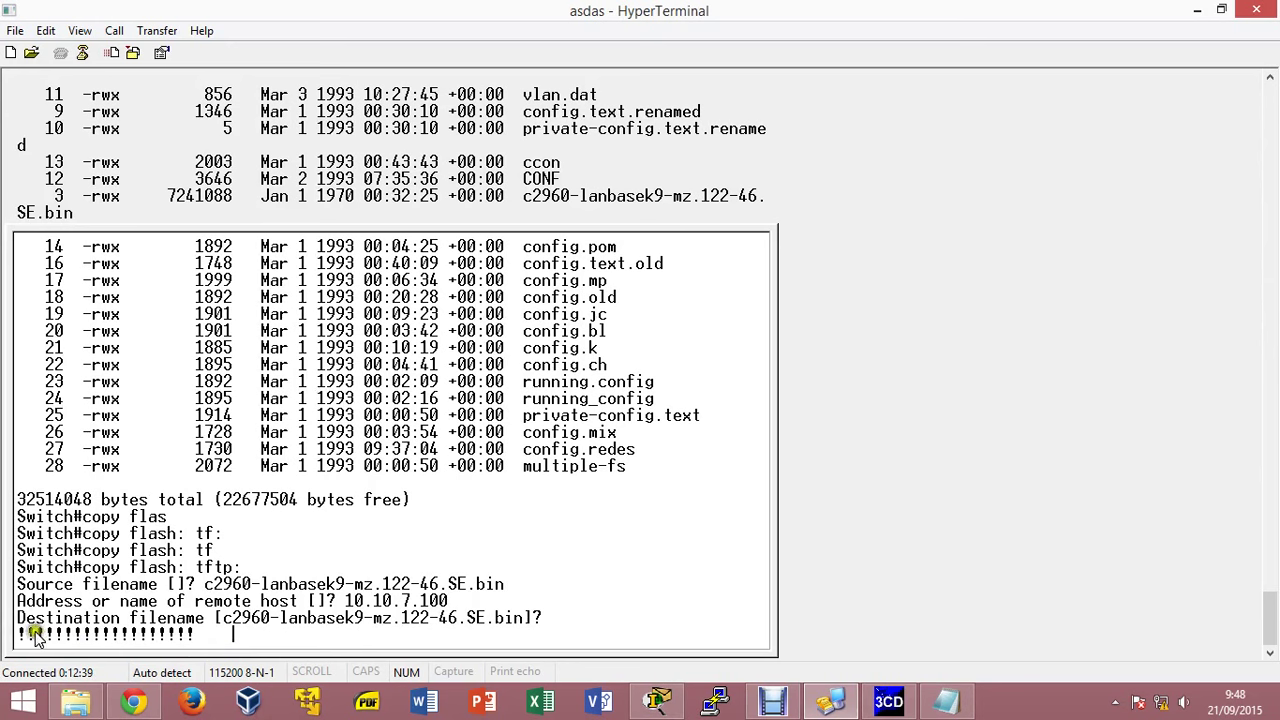
drag(18, 634, 170, 633)
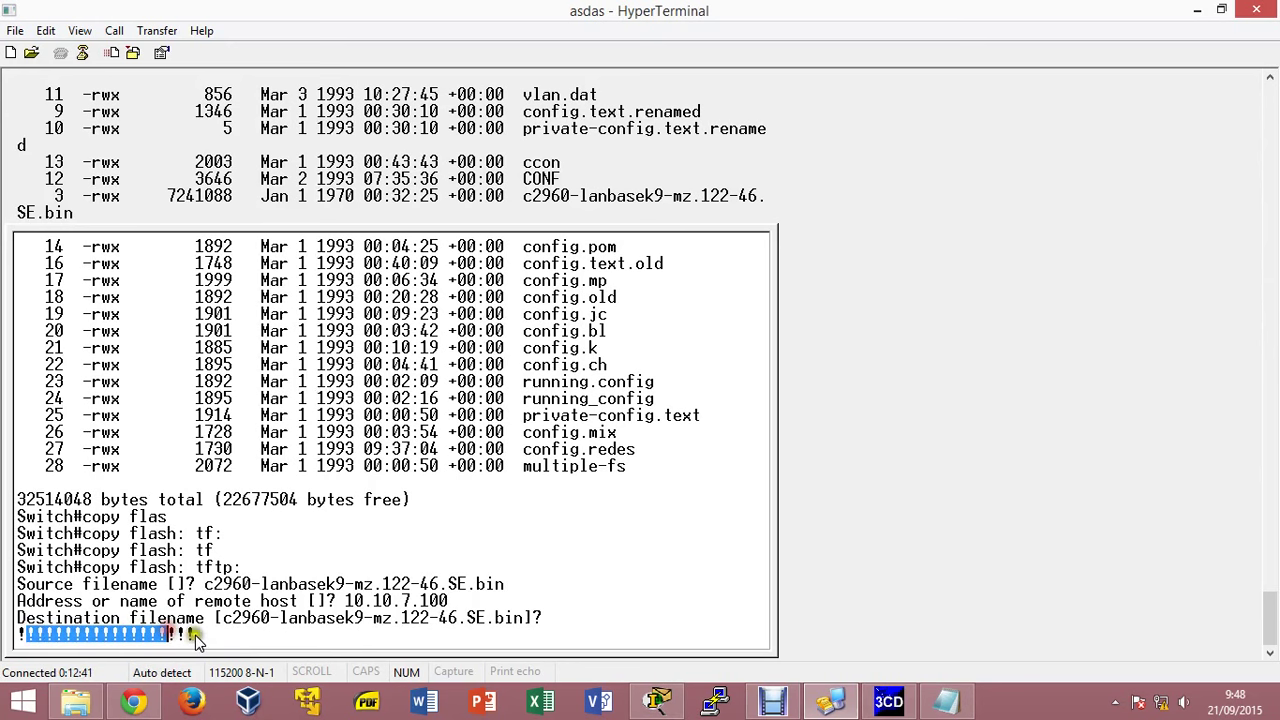
click(205, 634)
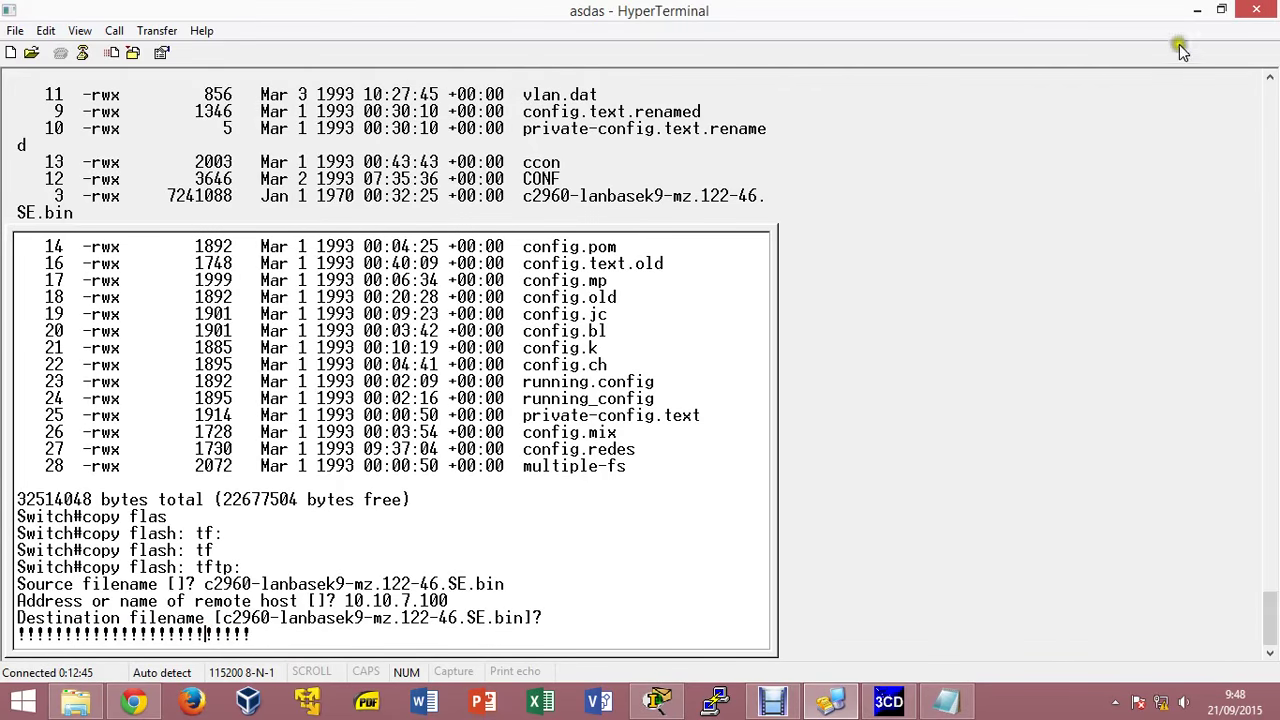
Check the backed-up image file on the desktop and its transfer entry in the 3CDaemon TFTP server log.
click(1196, 10)
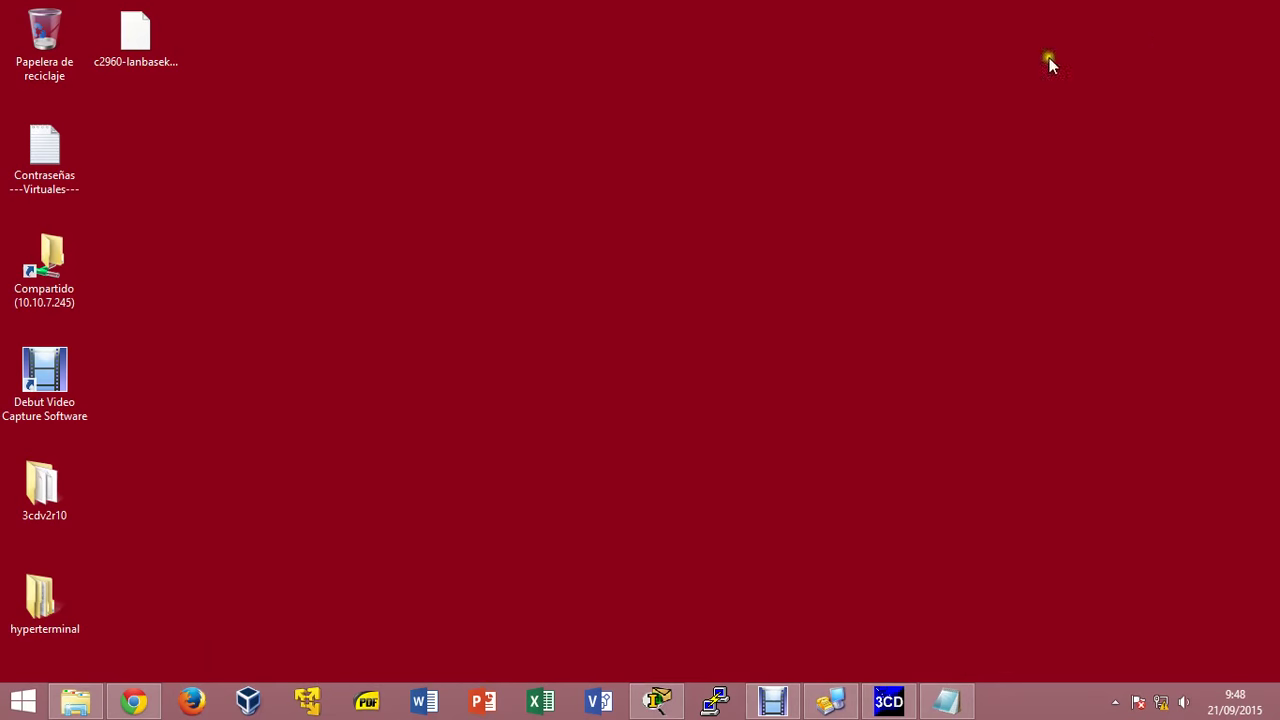
click(162, 80)
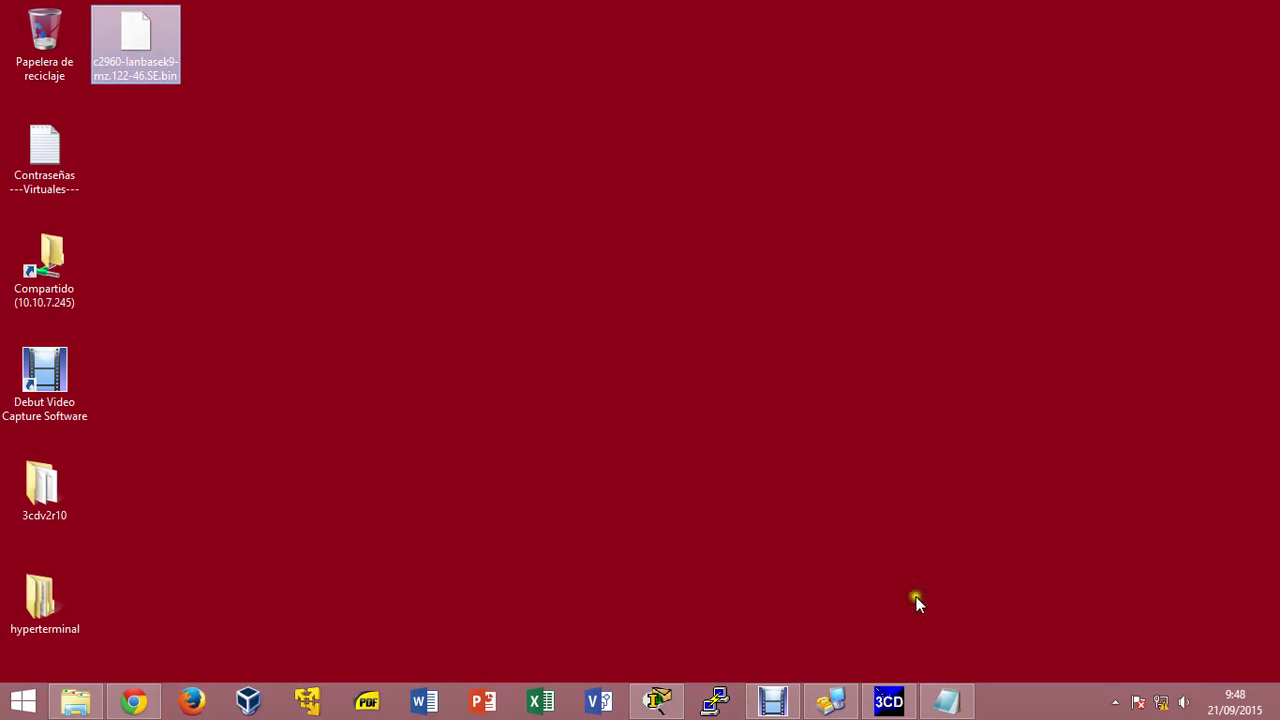
click(898, 710)
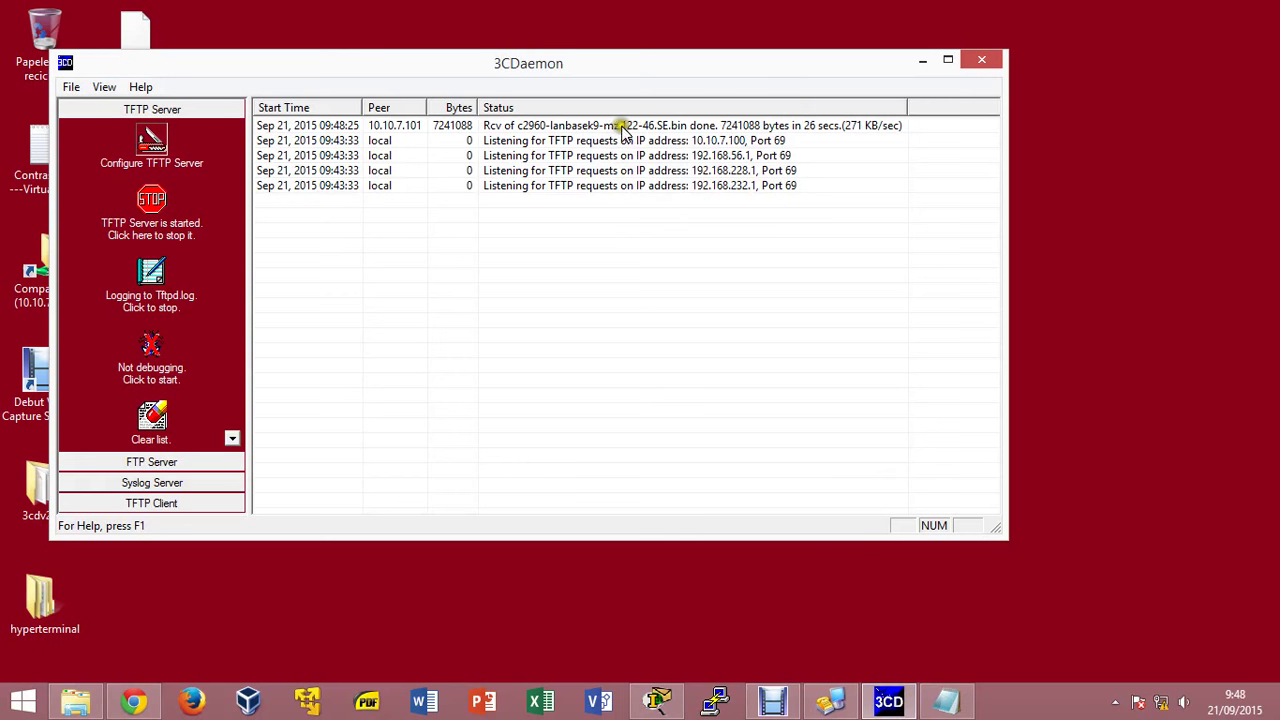
click(455, 128)
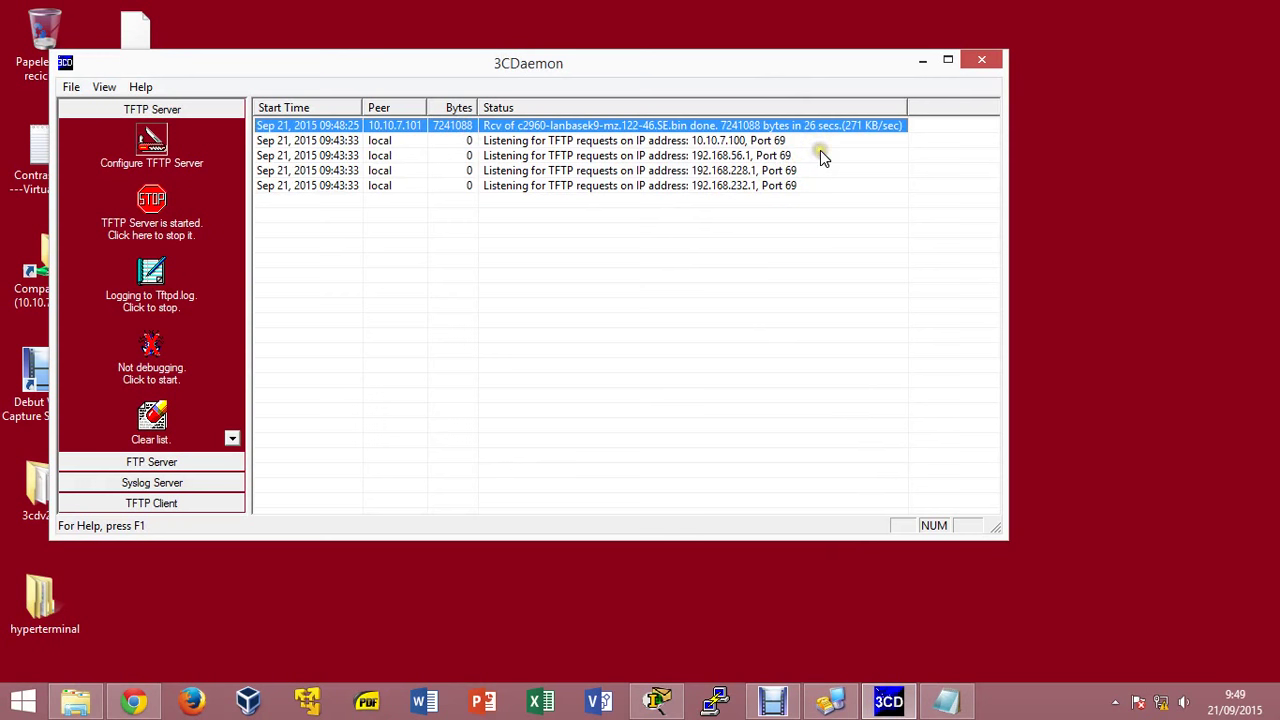
Minimize 3CDaemon, return to HyperTerminal and review the copy summary line in the switch console.
click(923, 61)
click(831, 701)
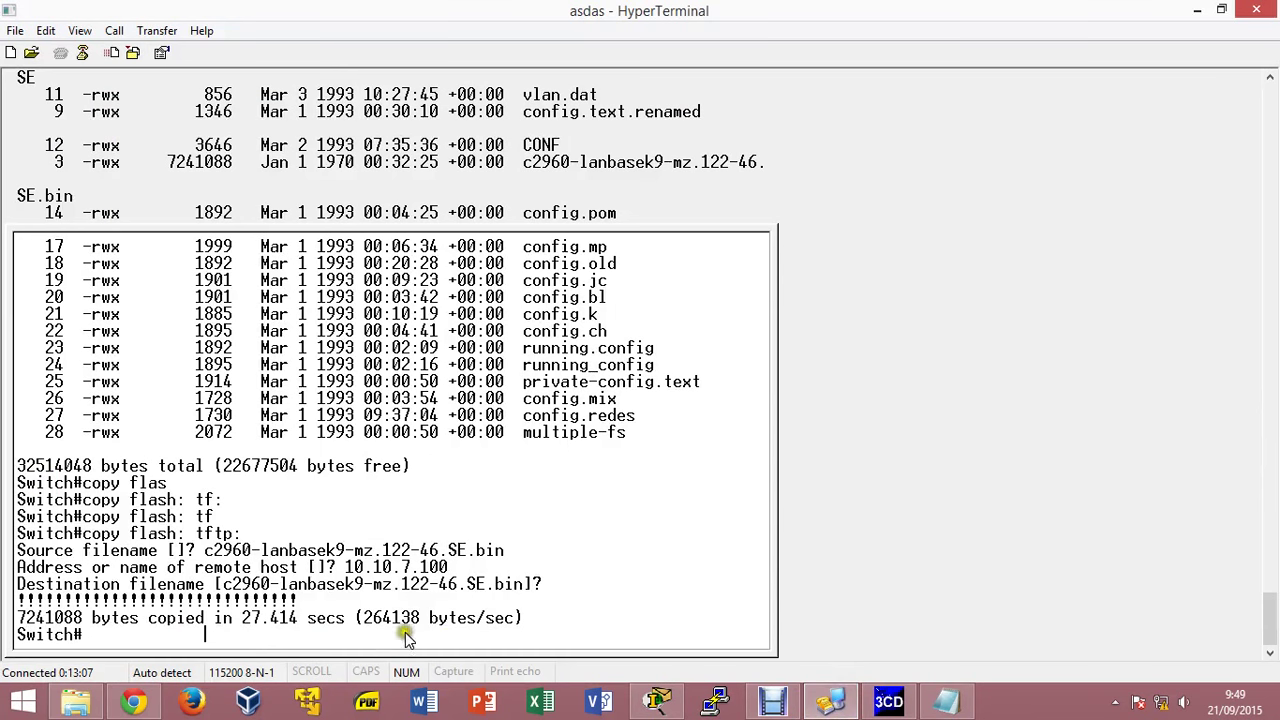
drag(22, 620, 535, 618)
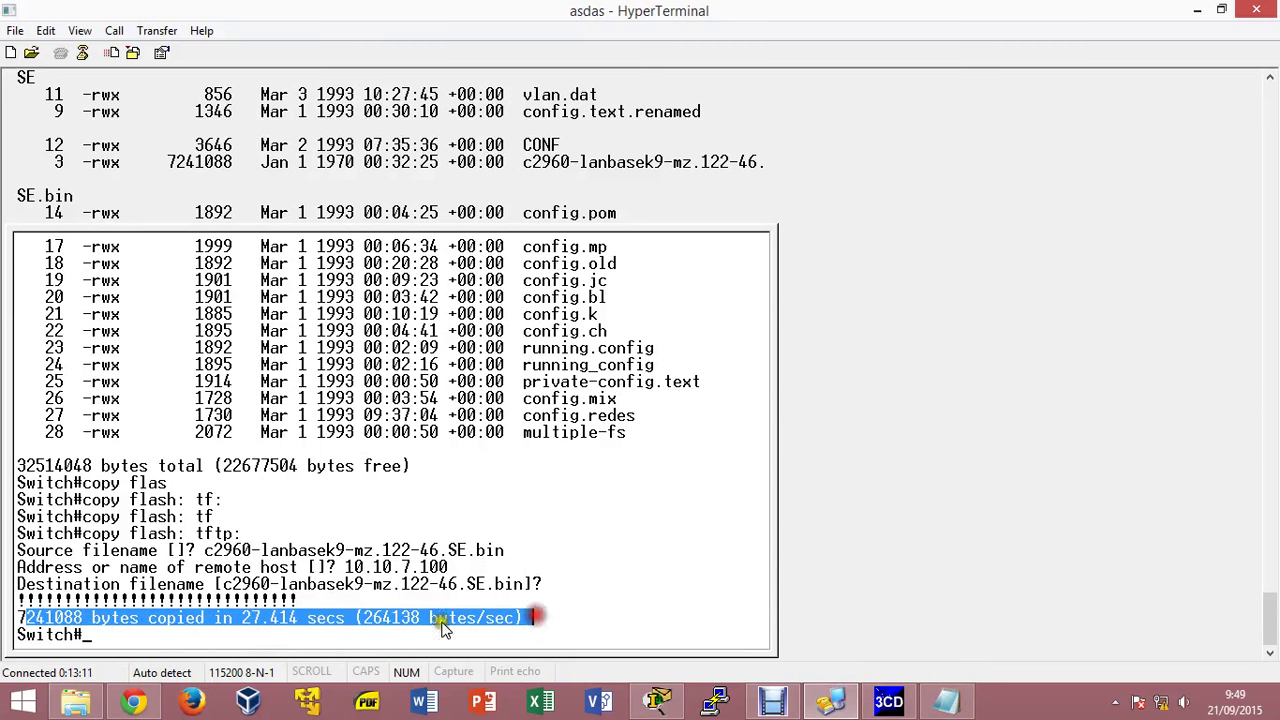
click(146, 637)
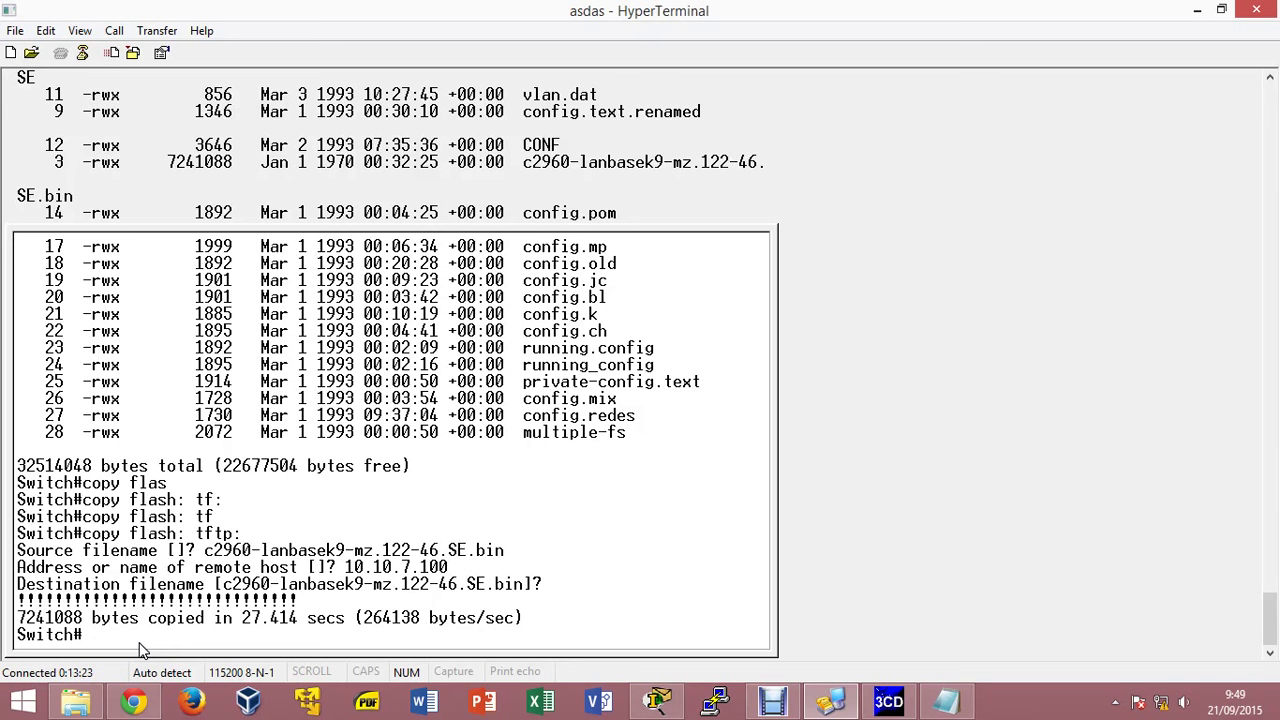
Issue the erase flash: command on the switch to wipe its flash file system.
text(era)
key(Tab)
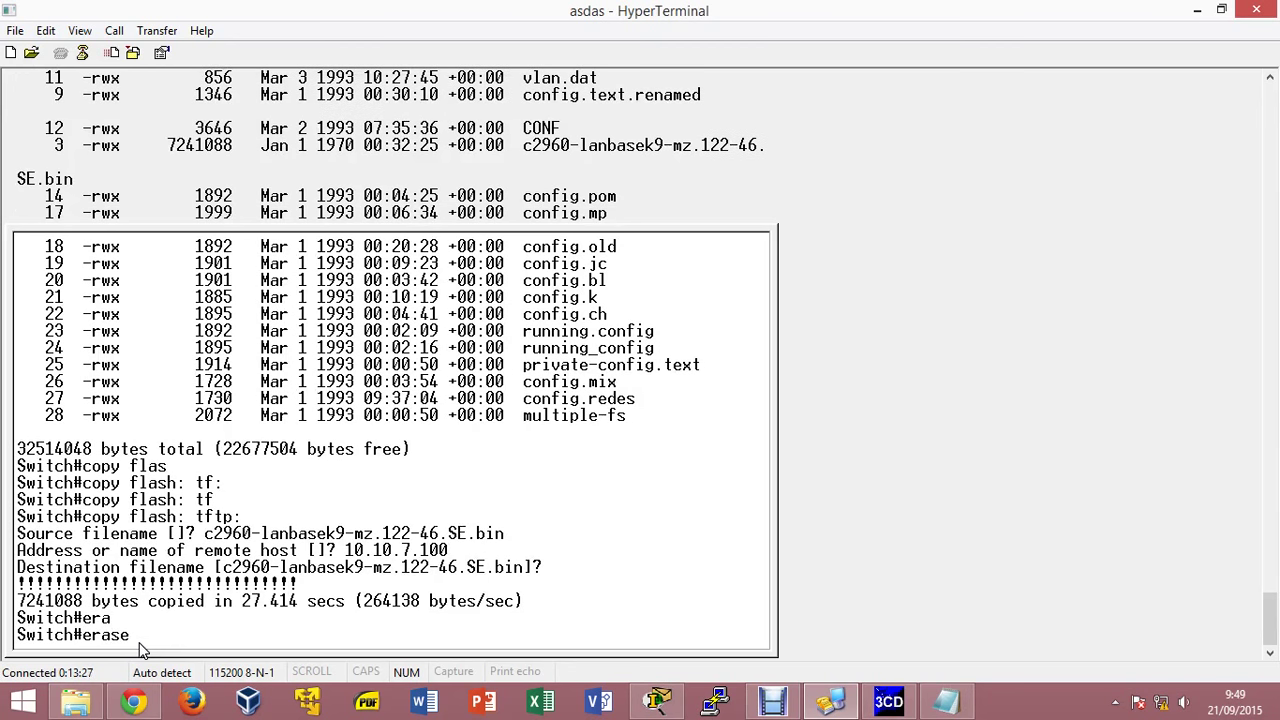
text(fla)
key(Tab)
key(Return)
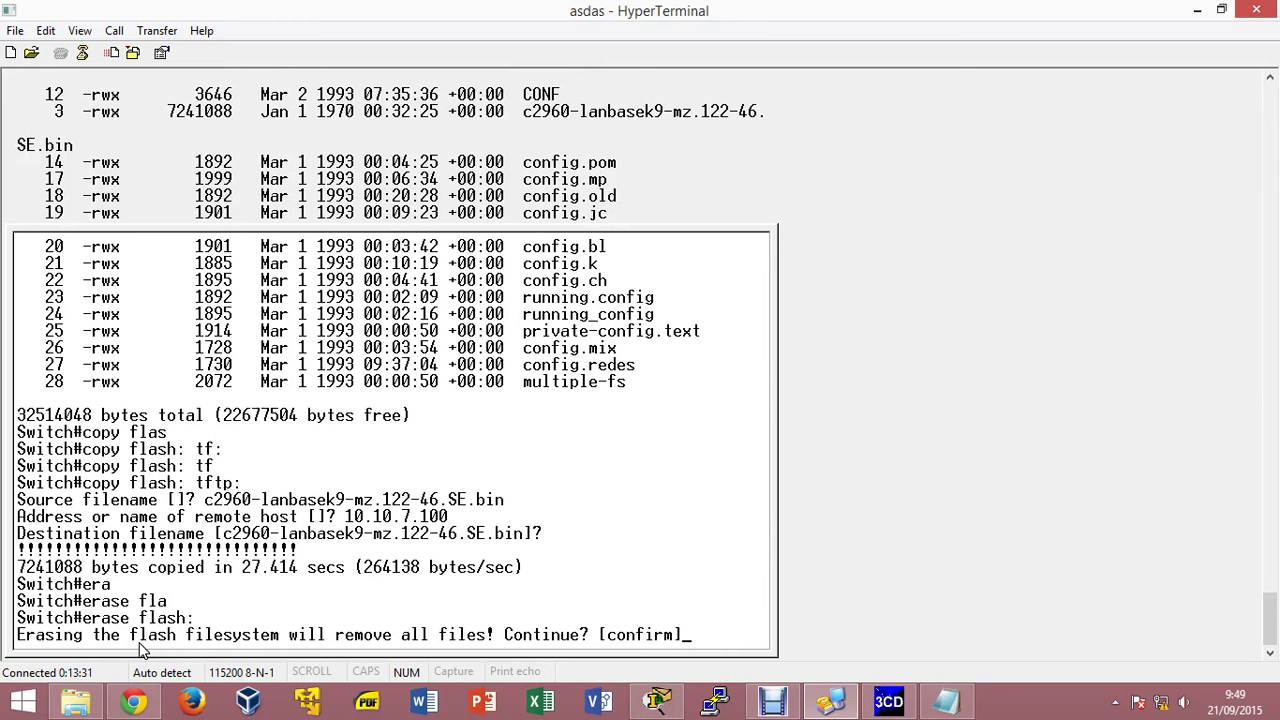